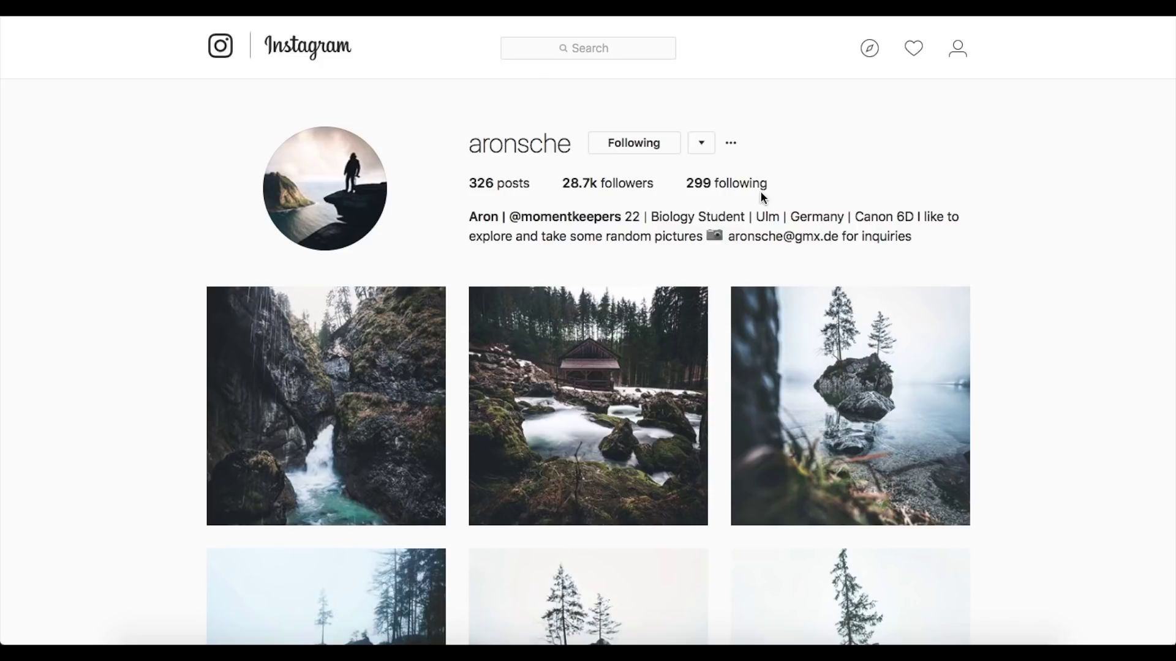
# Step: Browse the landscape photographer's Instagram profile and examine the editing style of the posted photos
pyautogui.scroll(-1, 1043, 309)
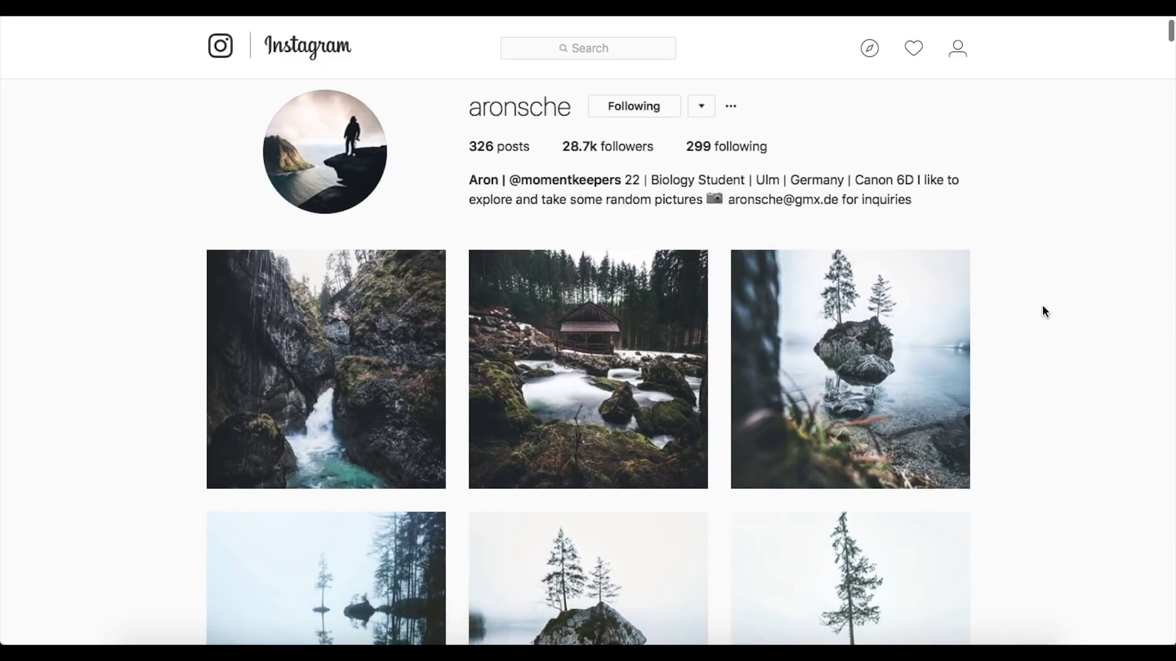
pyautogui.scroll(-10, 1042, 306)
pyautogui.scroll(-15, 1042, 306)
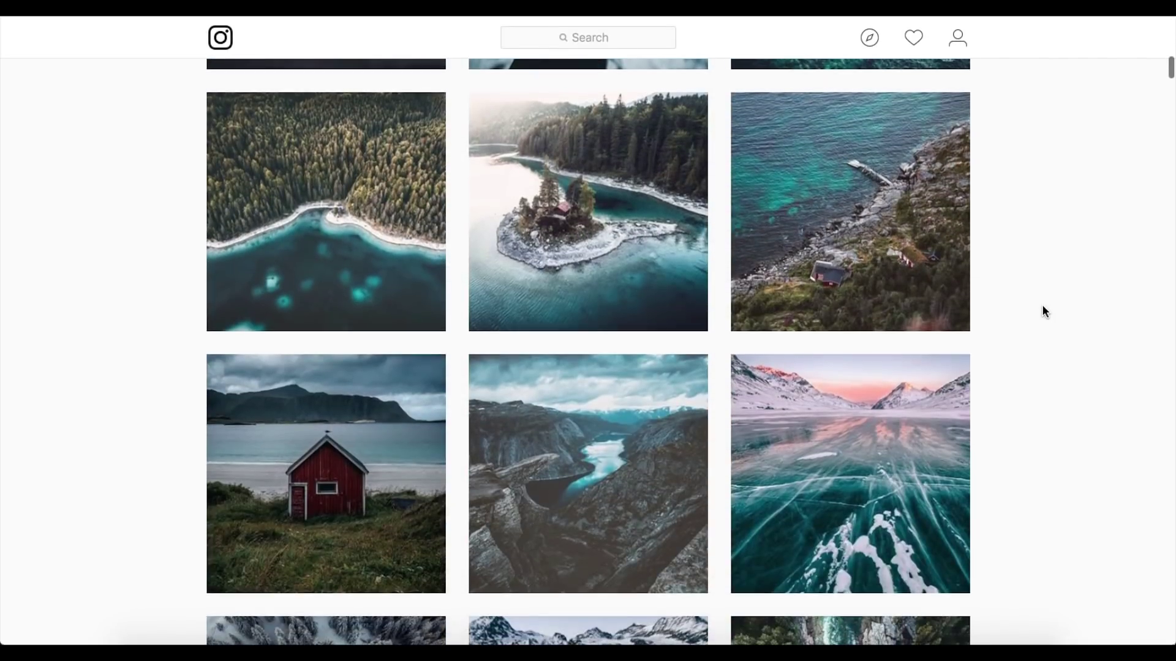
pyautogui.scroll(-3, 1043, 311)
pyautogui.scroll(-4, 1043, 311)
pyautogui.scroll(-17, 1044, 312)
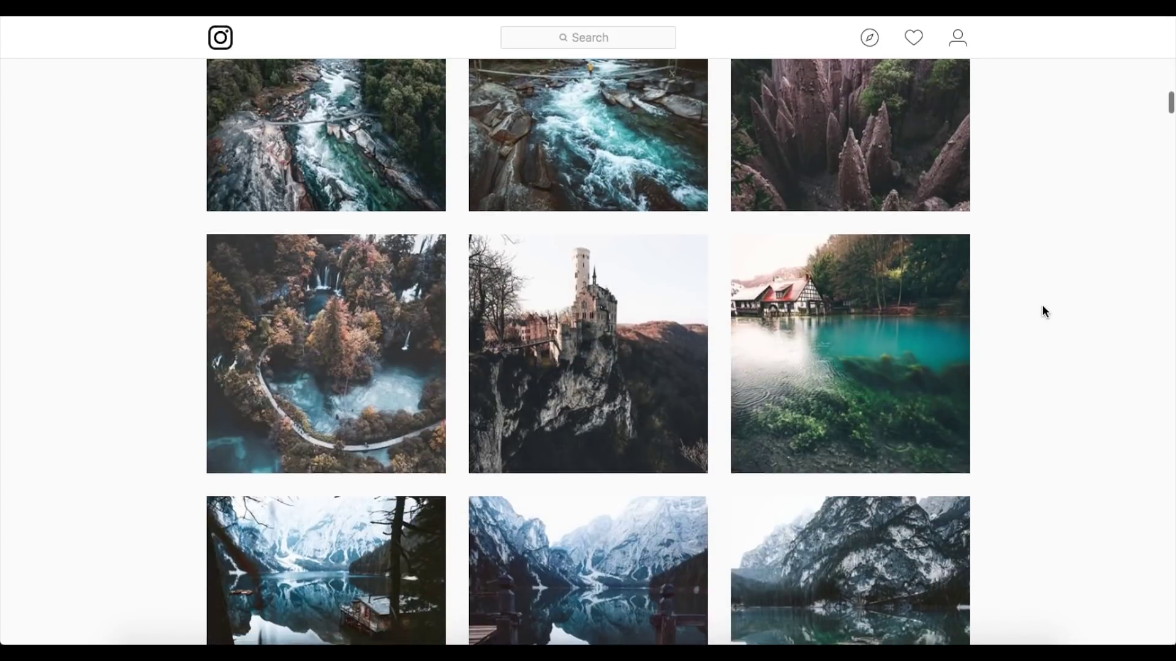
pyautogui.scroll(-12, 1044, 312)
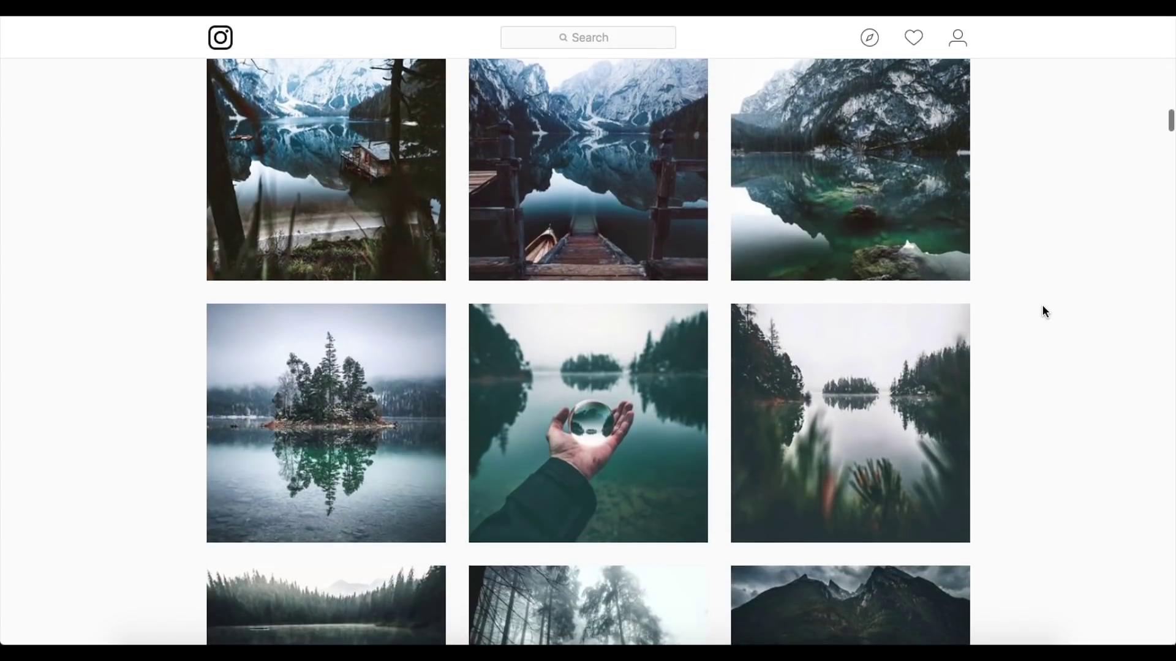
pyautogui.scroll(-14, 1045, 312)
pyautogui.scroll(-20, 1045, 312)
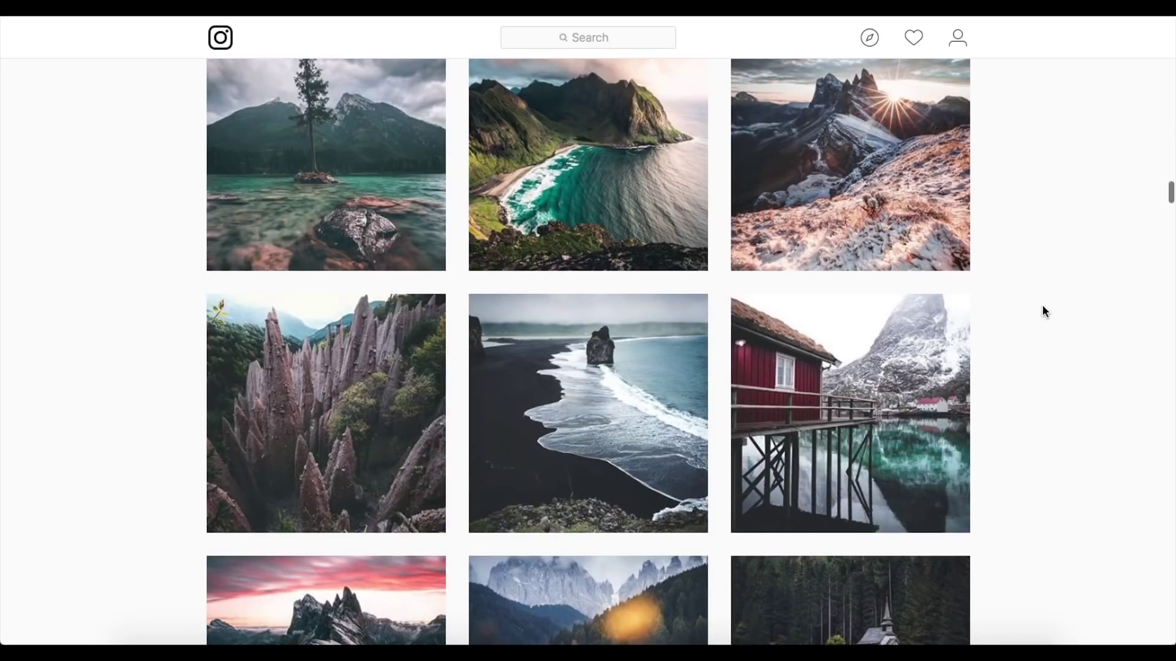
pyautogui.scroll(-20, 1042, 306)
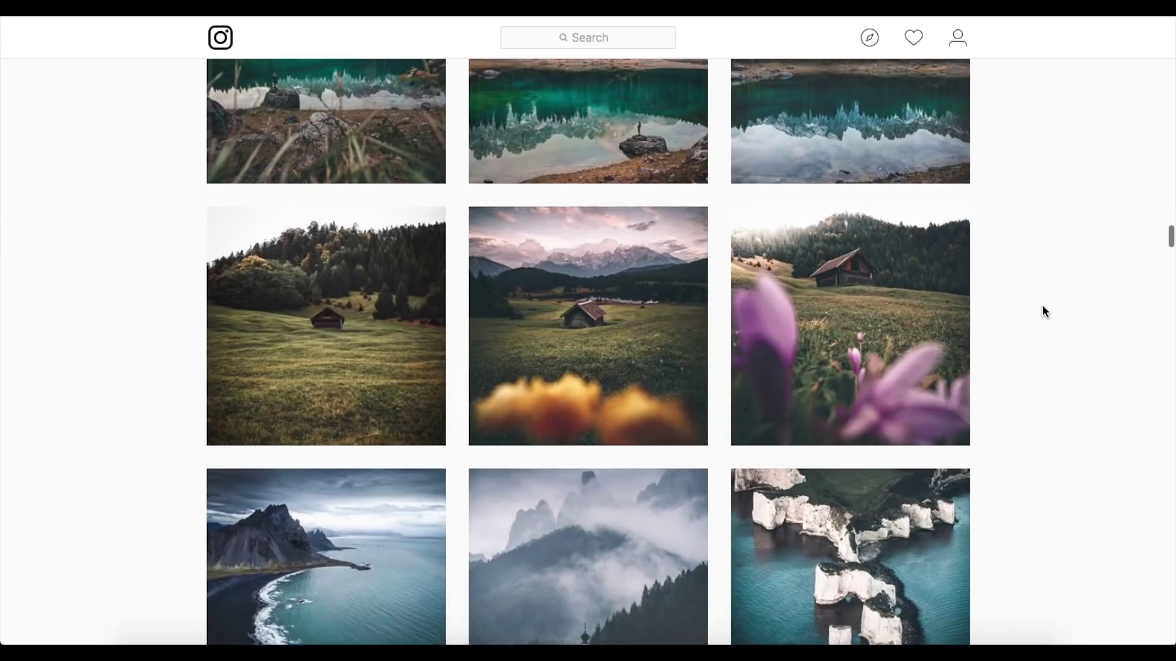
# Step: View the post of the wooden hut in a meadow behind blurred flowers, then close it
pyautogui.scroll(5, 1042, 304)
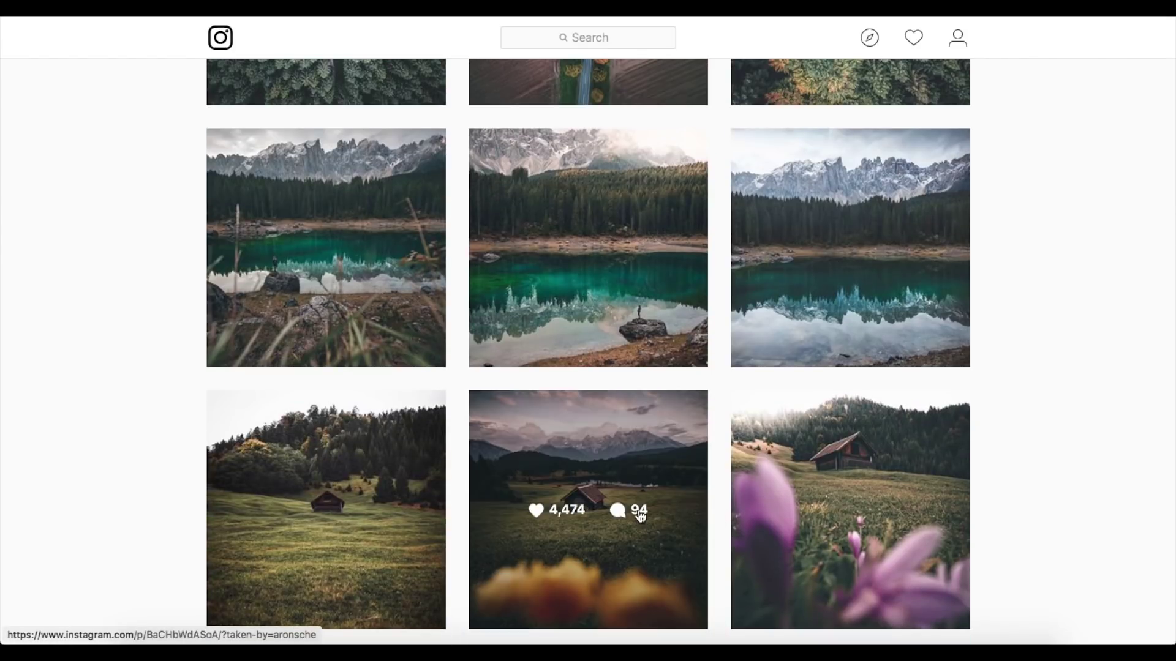
pyautogui.click(639, 516)
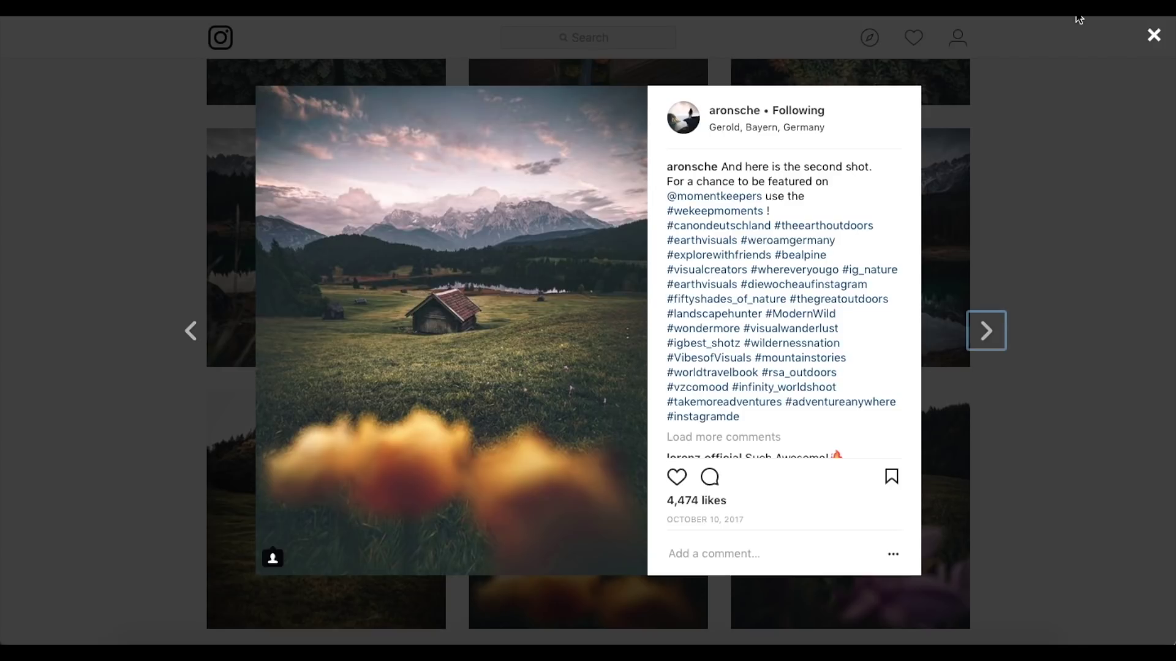
pyautogui.click(1154, 36)
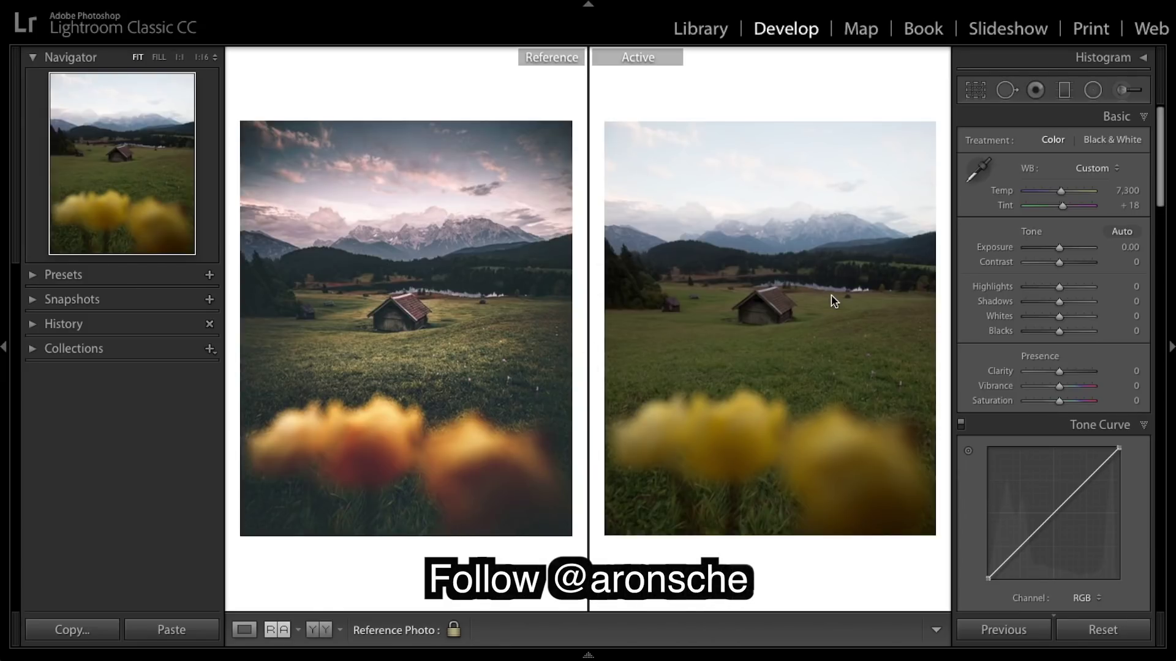
# Step: In Lightroom Classic, check the active photo's crop with the Crop tool, then return to Reference View
pyautogui.click(979, 90)
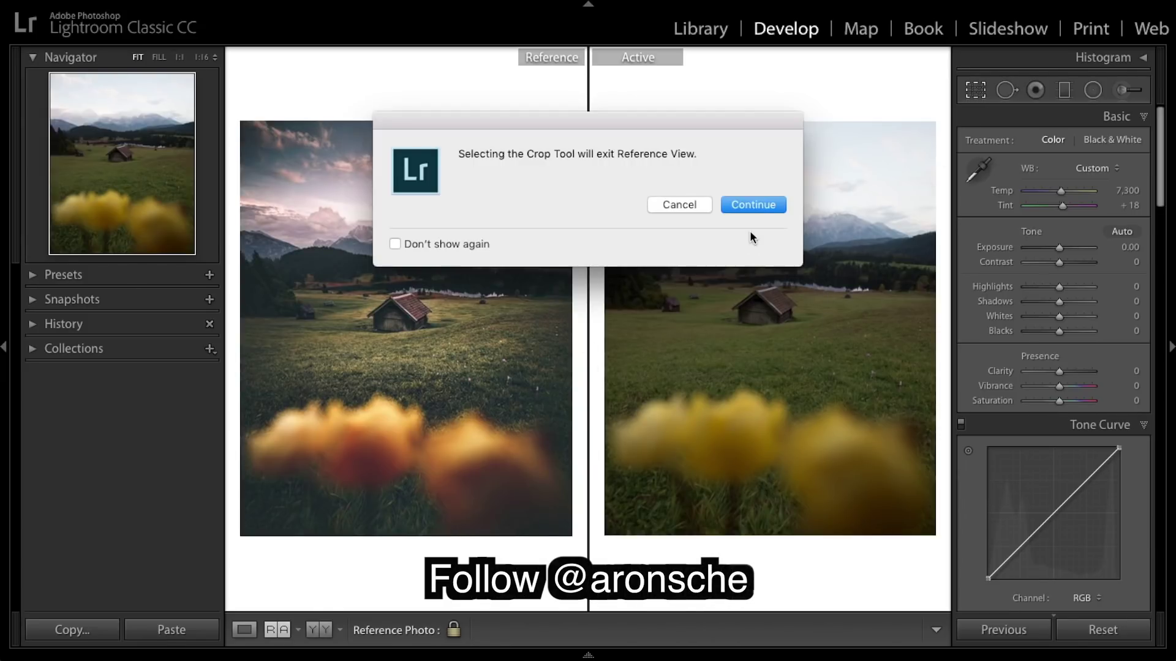
pyautogui.click(742, 205)
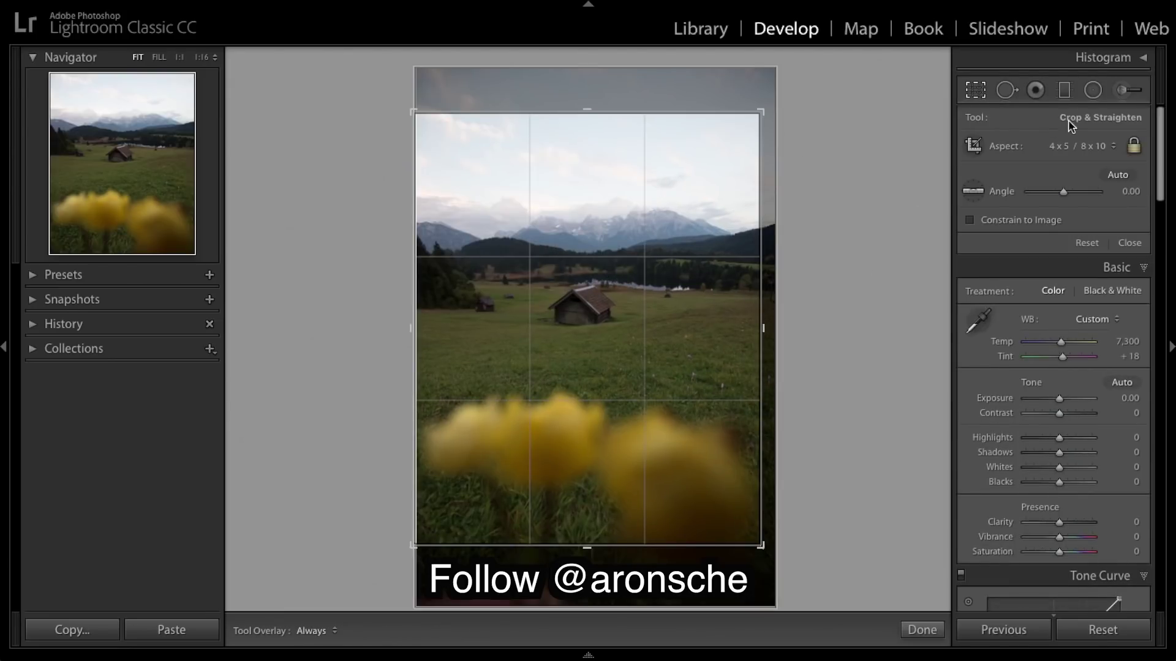
pyautogui.click(973, 96)
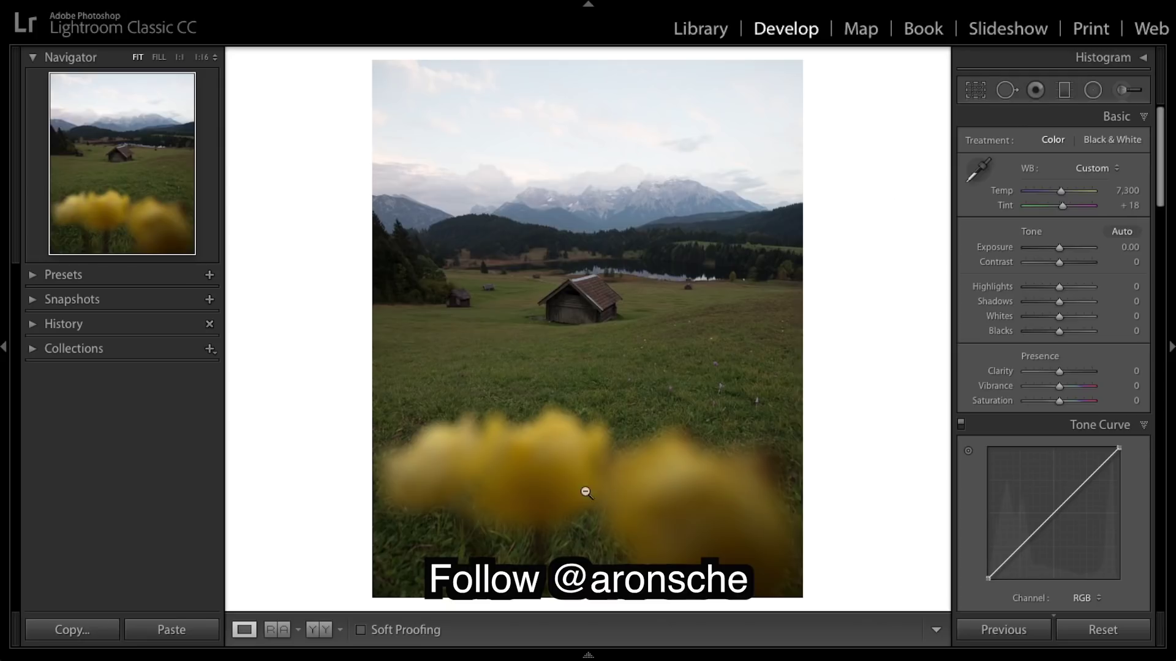
pyautogui.click(277, 630)
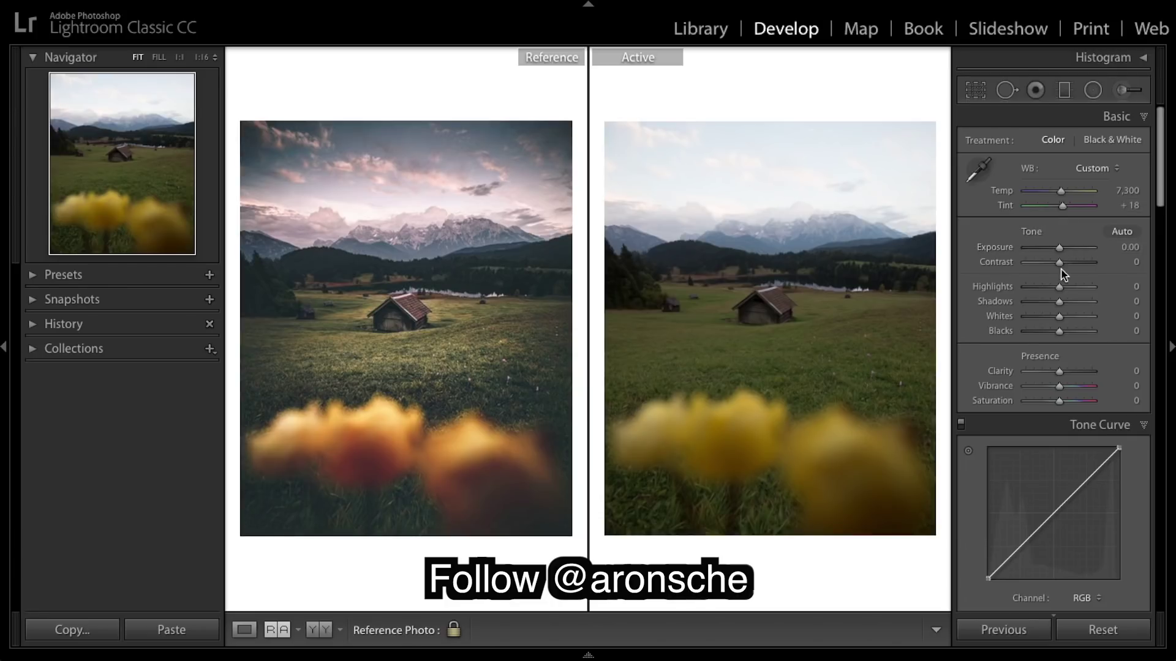
# Step: Set the tone of the active photo to Highlights −80, Shadows +30, Whites −61 and Blacks +85
pyautogui.moveTo(1060, 287); pyautogui.dragTo(1030, 290)
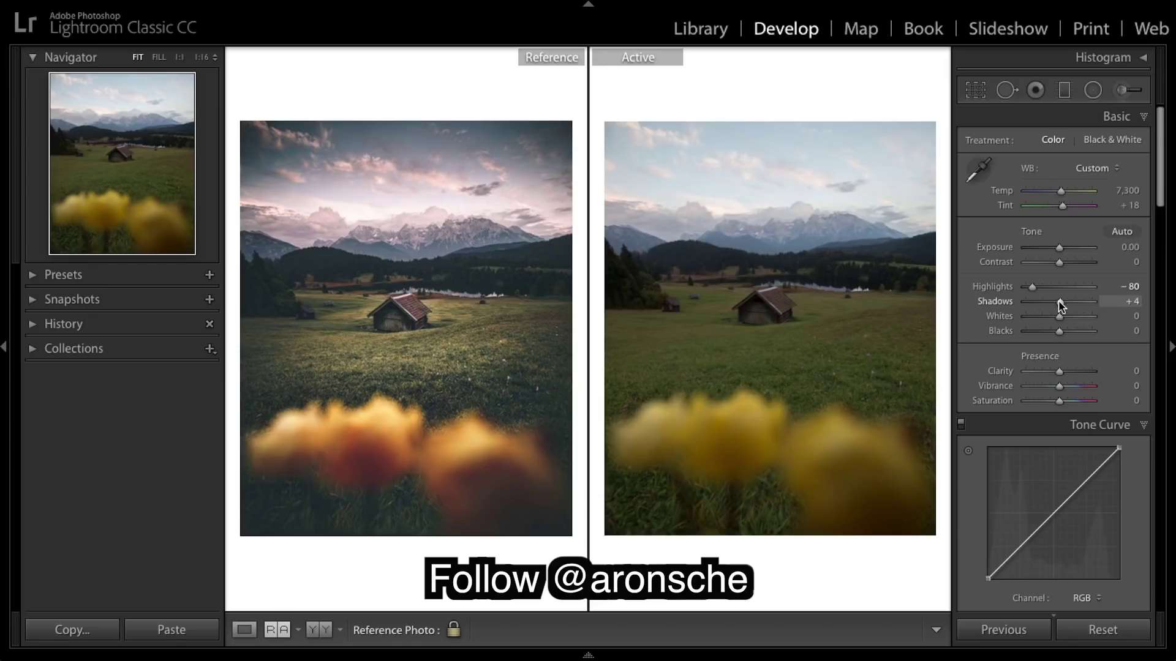
pyautogui.moveTo(1061, 306); pyautogui.dragTo(1039, 320)
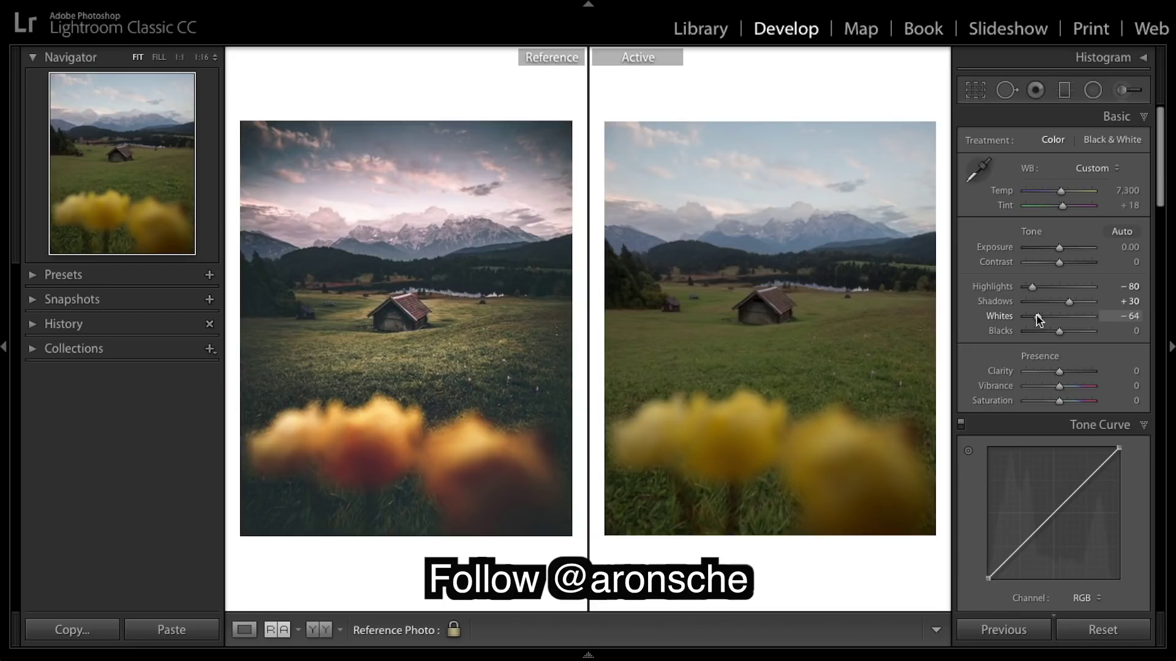
pyautogui.moveTo(1038, 319); pyautogui.dragTo(1039, 319)
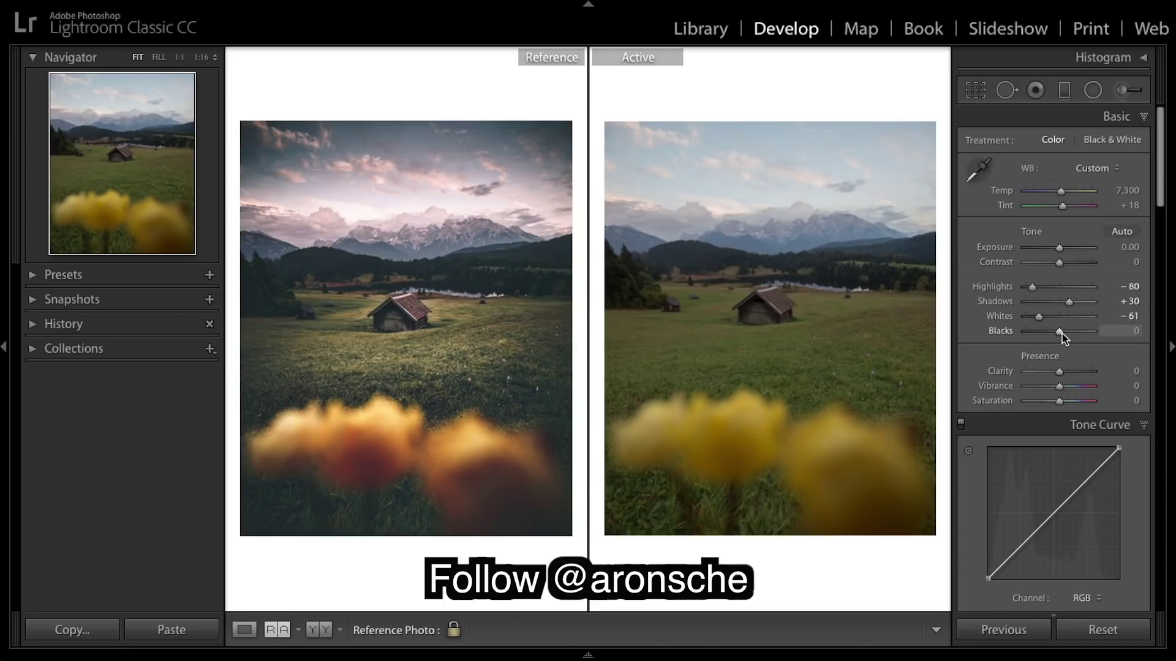
pyautogui.moveTo(1067, 331); pyautogui.dragTo(1084, 337)
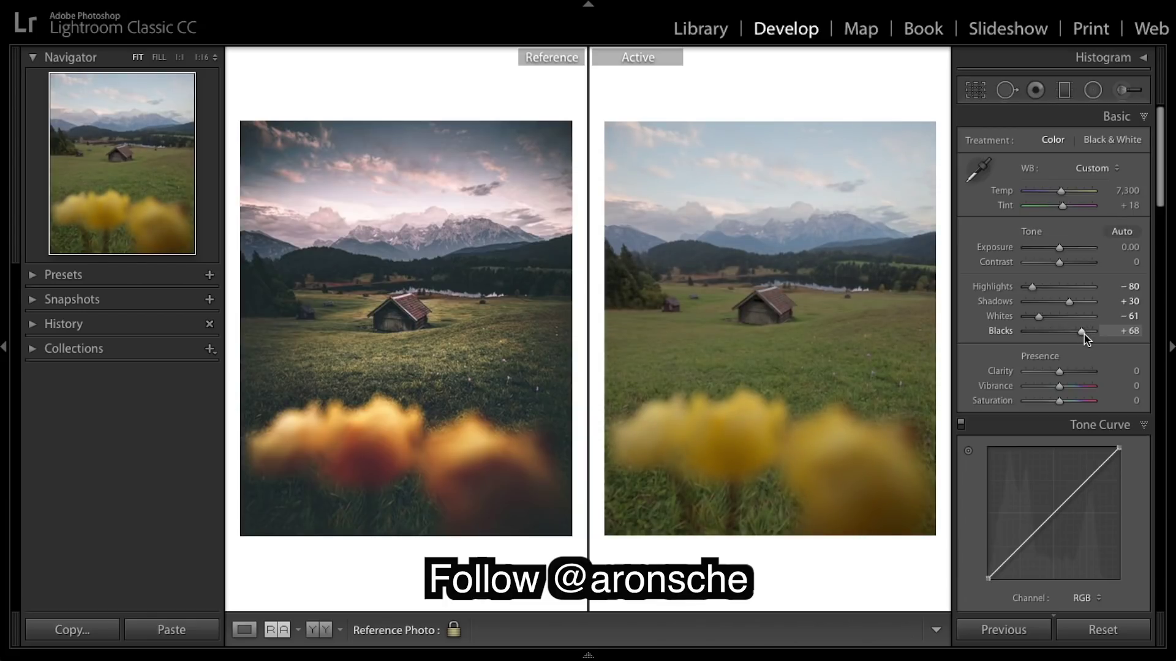
pyautogui.moveTo(1084, 336); pyautogui.dragTo(1091, 338)
# Step: Set the photo's Clarity to +40 and its Saturation to −10
pyautogui.scroll(-4, 1090, 368)
pyautogui.scroll(3, 1077, 343)
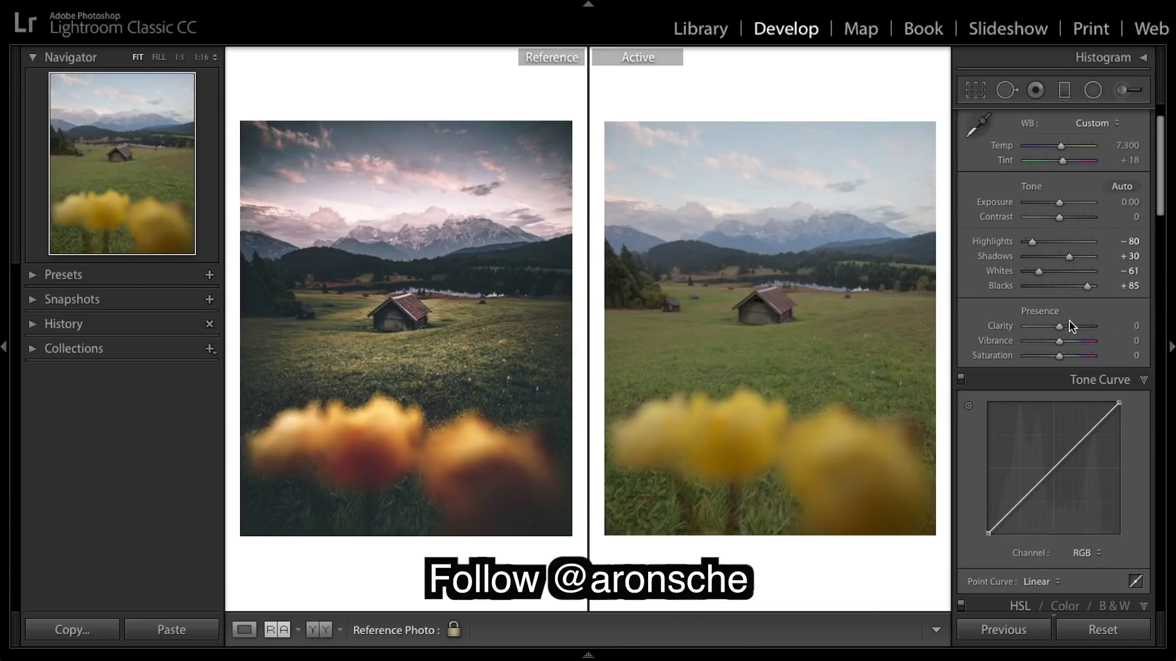
pyautogui.moveTo(1070, 326); pyautogui.dragTo(1076, 331)
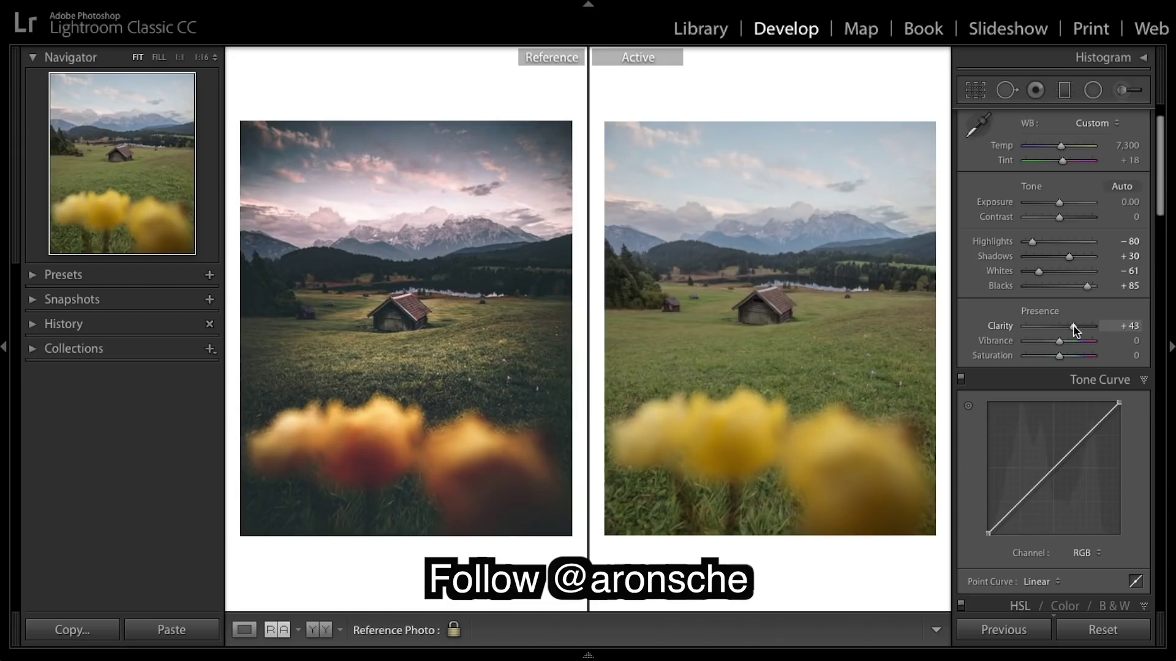
pyautogui.moveTo(1074, 331); pyautogui.dragTo(1071, 329)
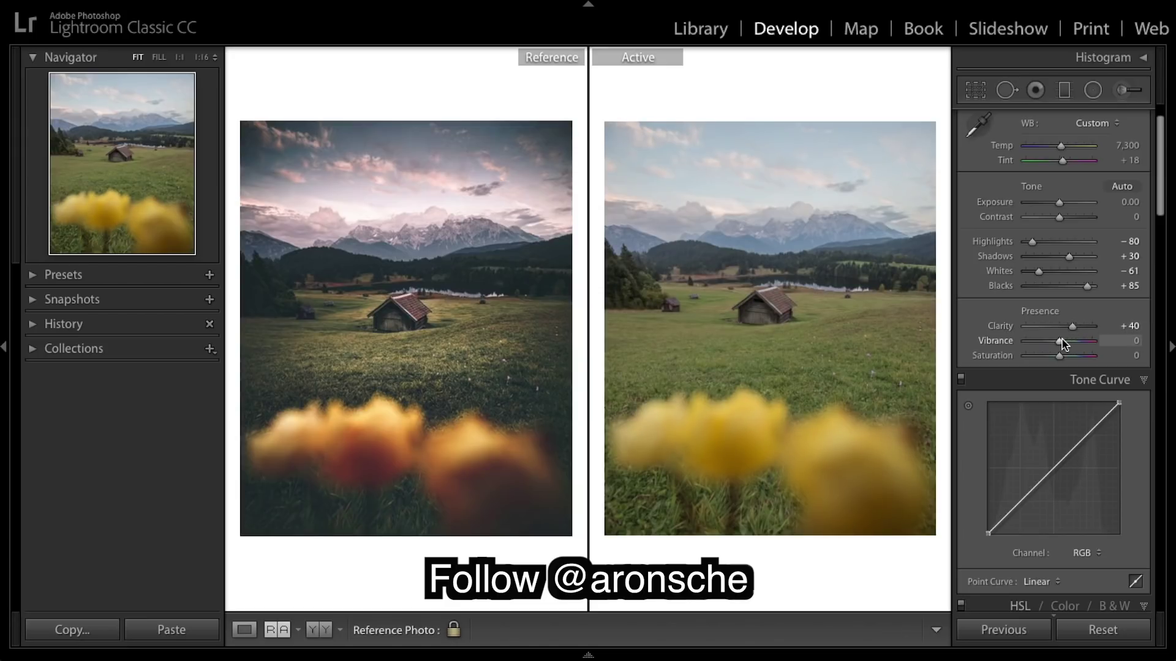
pyautogui.moveTo(1059, 359); pyautogui.dragTo(1058, 361)
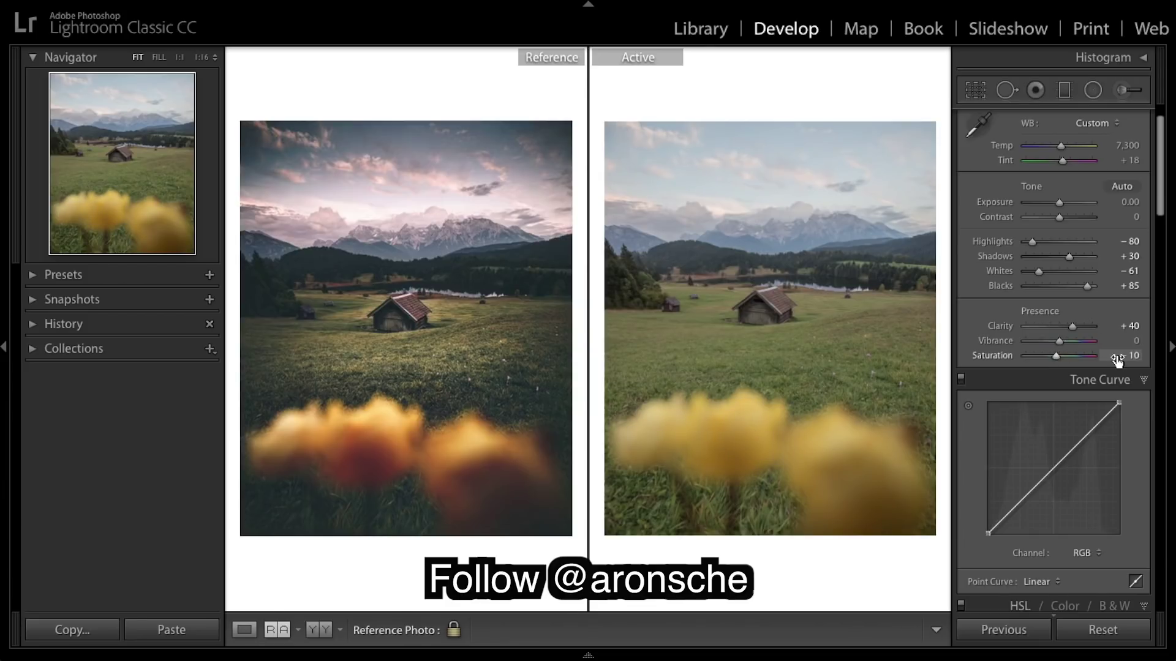
# Step: Add a post-crop vignette with Amount −18, Midpoint 13, Roundness +71 and Feather 42
pyautogui.scroll(-2, 1107, 456)
pyautogui.scroll(-20, 1138, 341)
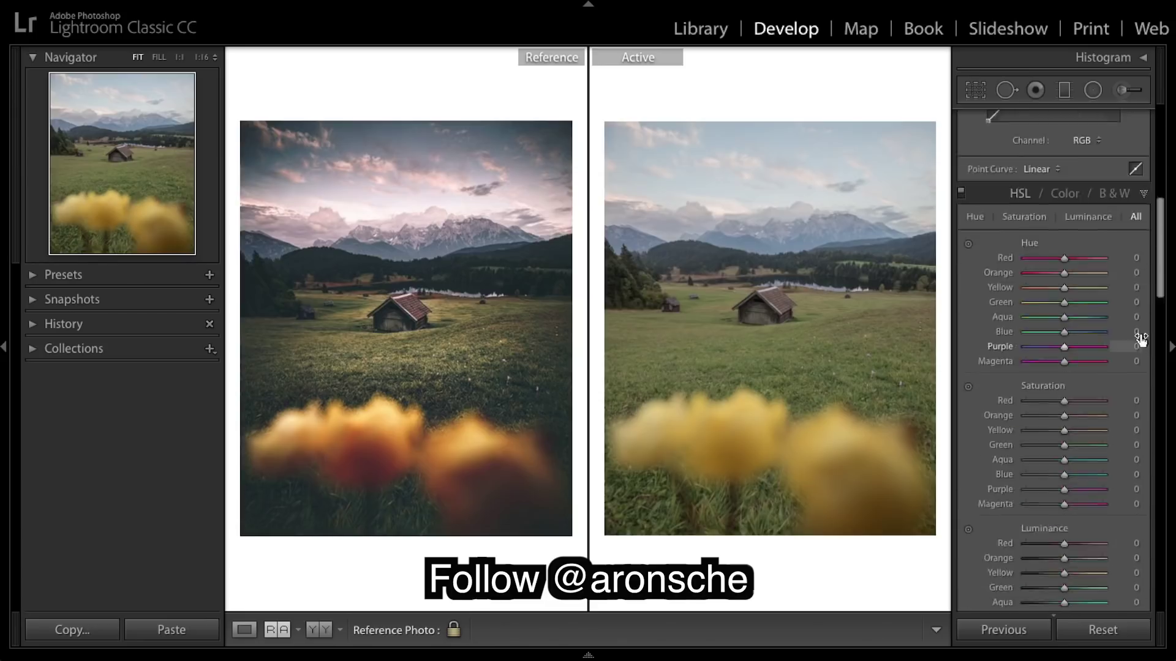
pyautogui.scroll(-5, 1140, 341)
pyautogui.scroll(2, 1138, 340)
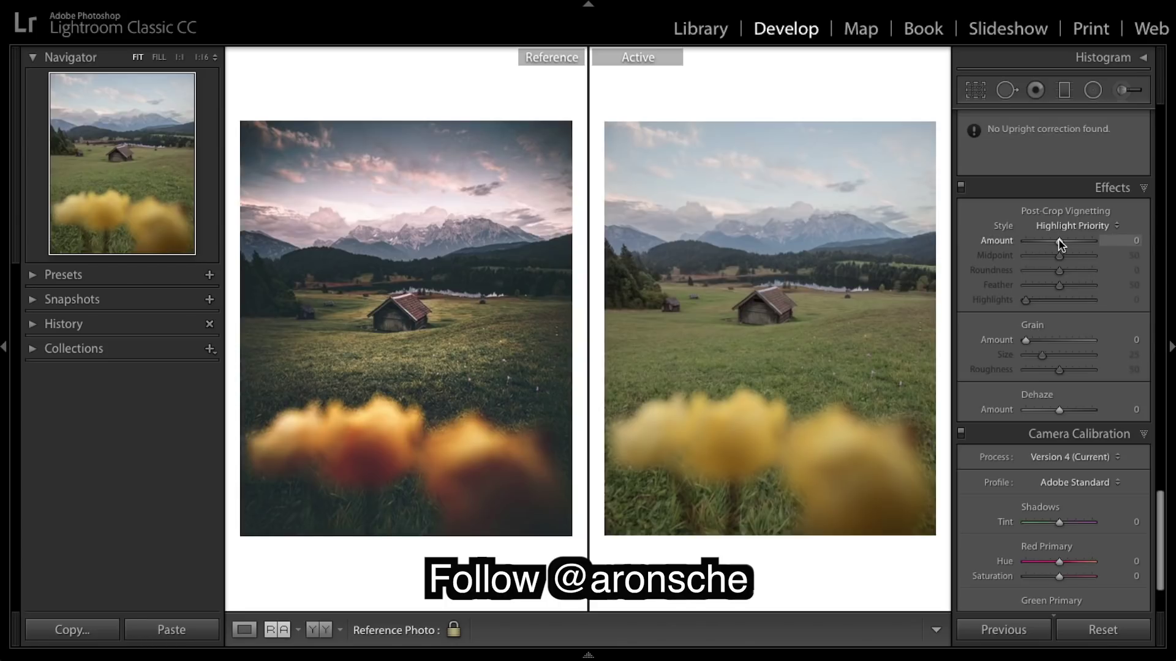
pyautogui.moveTo(1059, 241); pyautogui.dragTo(1053, 241)
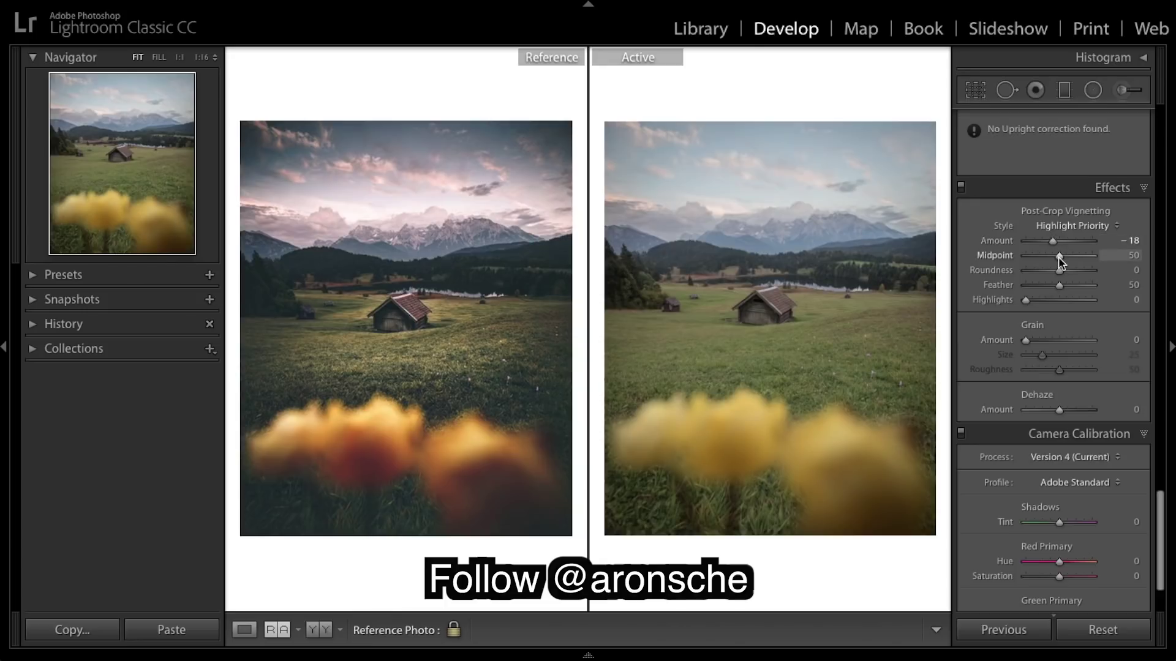
pyautogui.moveTo(1059, 256); pyautogui.dragTo(1036, 268)
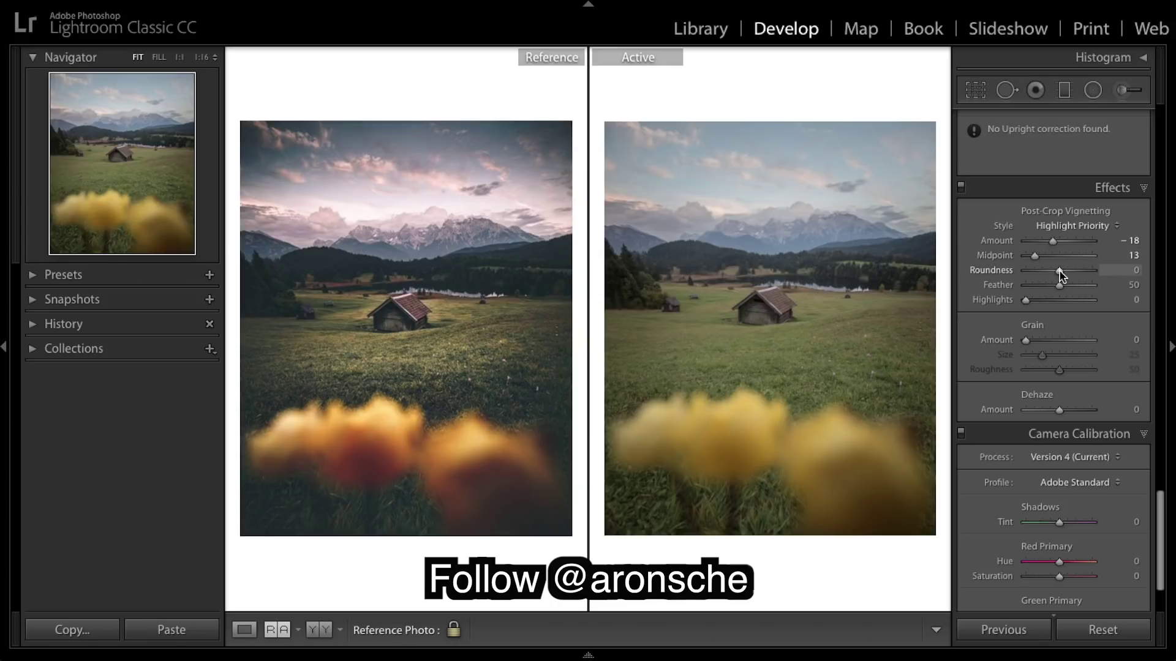
pyautogui.moveTo(1061, 276); pyautogui.dragTo(1087, 286)
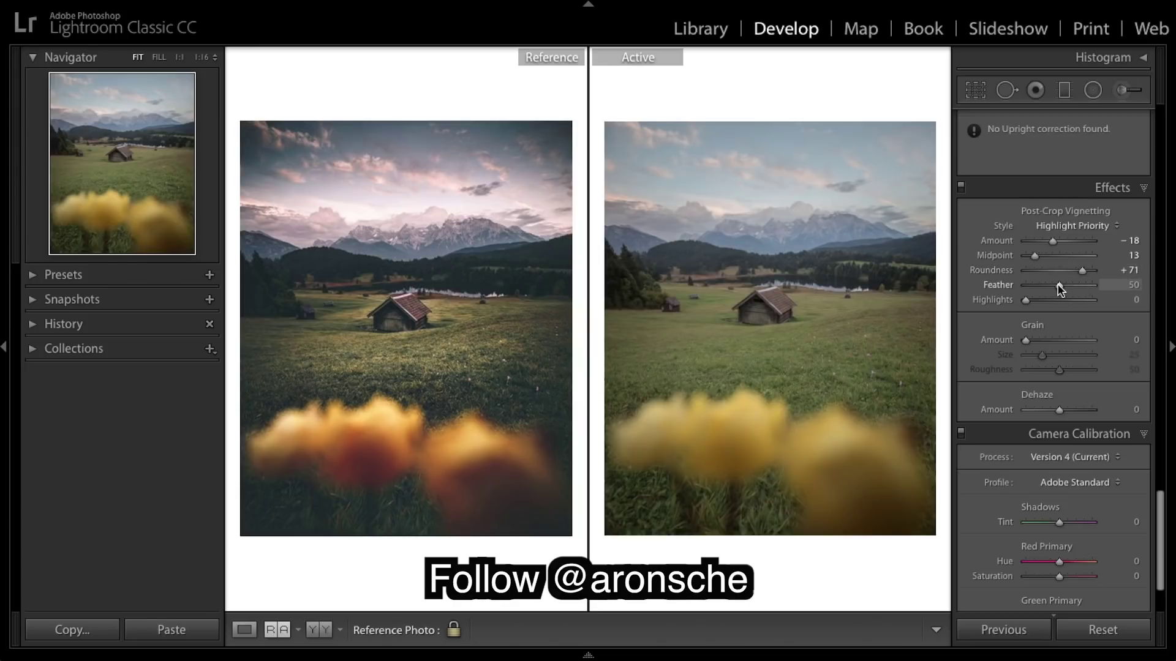
pyautogui.moveTo(1058, 284); pyautogui.dragTo(1052, 285)
pyautogui.moveTo(1026, 300); pyautogui.dragTo(958, 306)
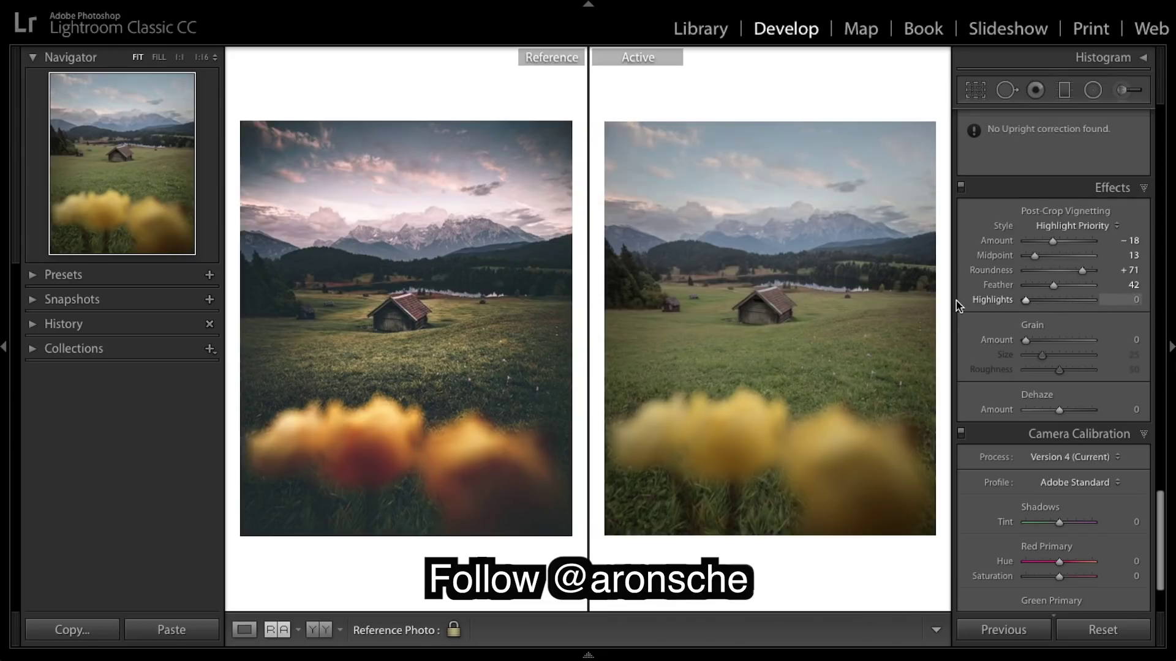
# Step: Shape the RGB tone curve into an S-curve with a faded black point raised to 12.9 %
pyautogui.scroll(-1, 1083, 344)
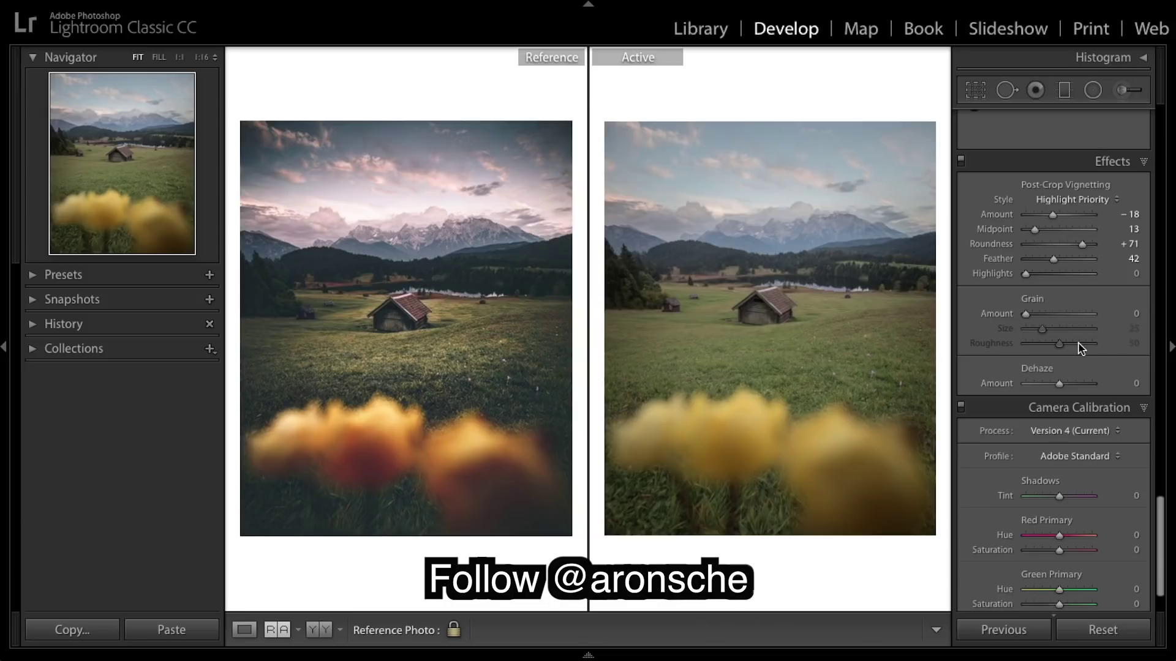
pyautogui.scroll(10, 1082, 344)
pyautogui.scroll(-1, 1081, 344)
pyautogui.scroll(-2, 1056, 371)
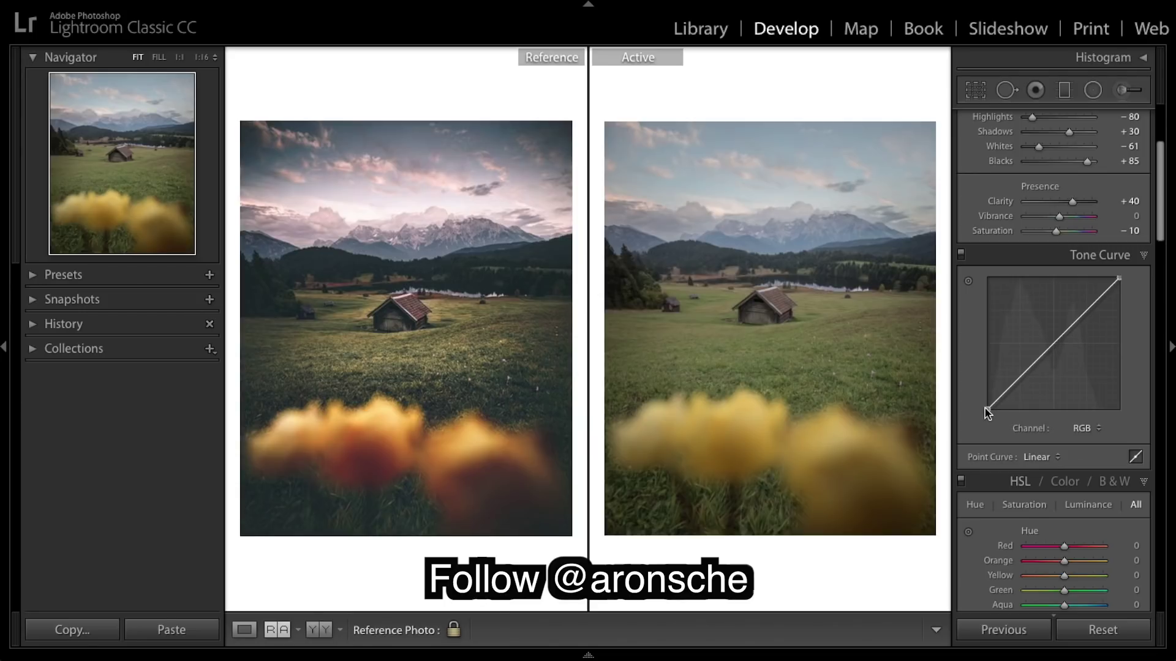
pyautogui.moveTo(987, 412); pyautogui.dragTo(971, 398)
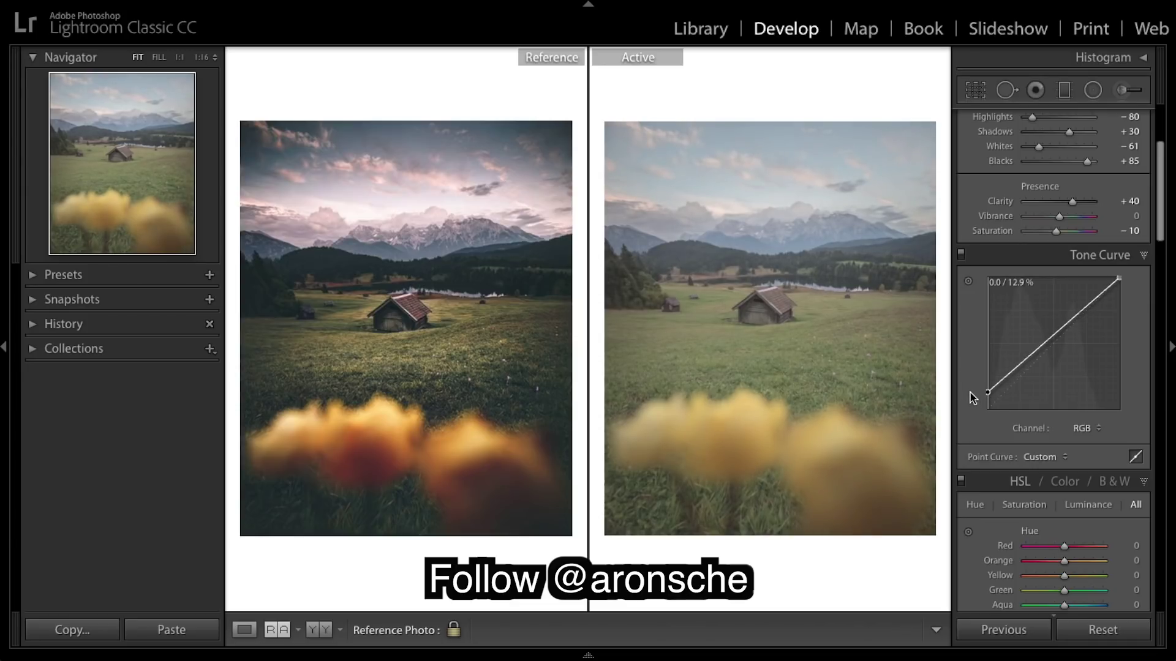
pyautogui.moveTo(1022, 363); pyautogui.dragTo(1054, 343)
pyautogui.moveTo(1087, 307); pyautogui.dragTo(1088, 302)
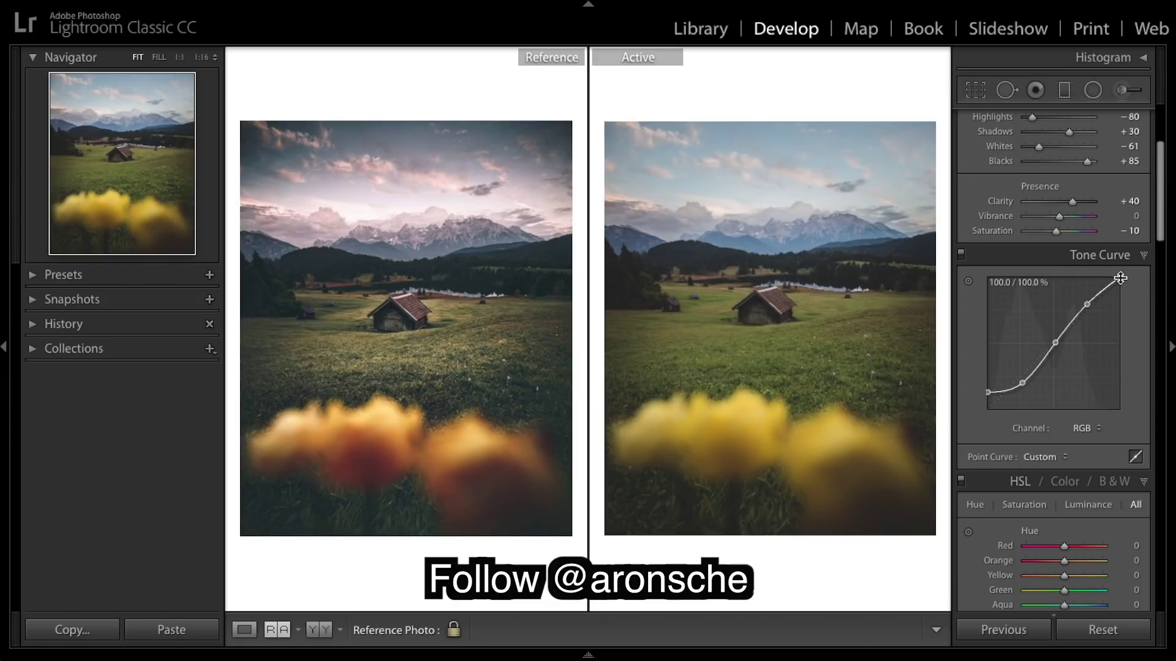
# Step: Set the Orange hue to −51 in the HSL adjustments
pyautogui.scroll(-5, 1140, 385)
pyautogui.scroll(-2, 1090, 263)
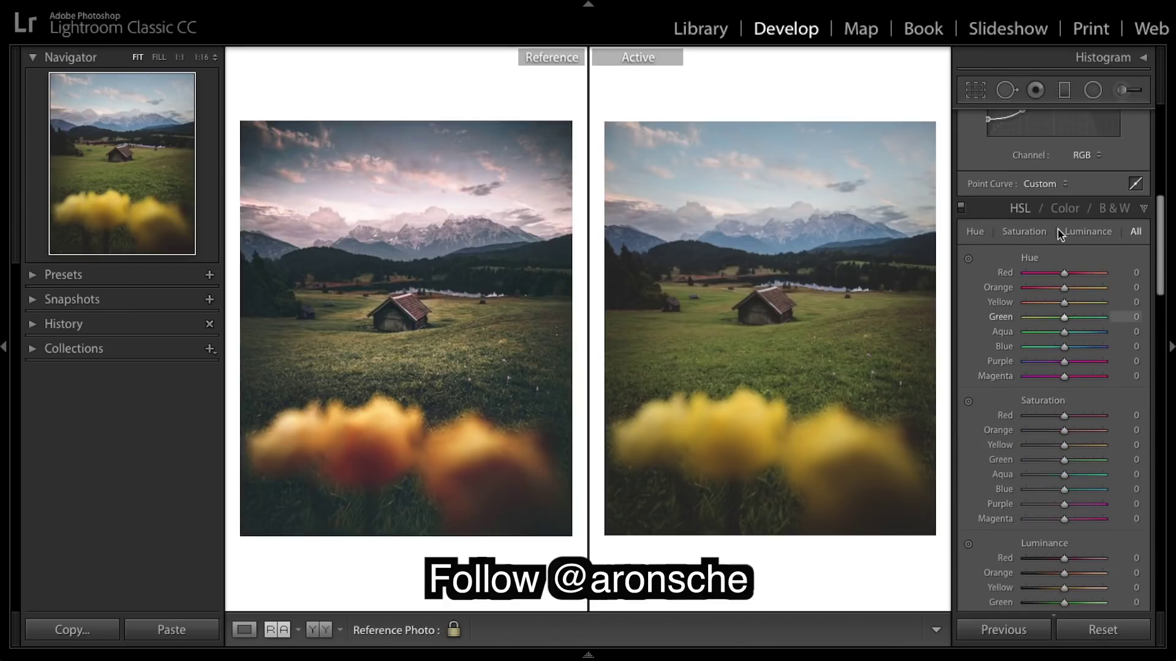
pyautogui.scroll(-2, 1062, 367)
pyautogui.scroll(1, 1063, 307)
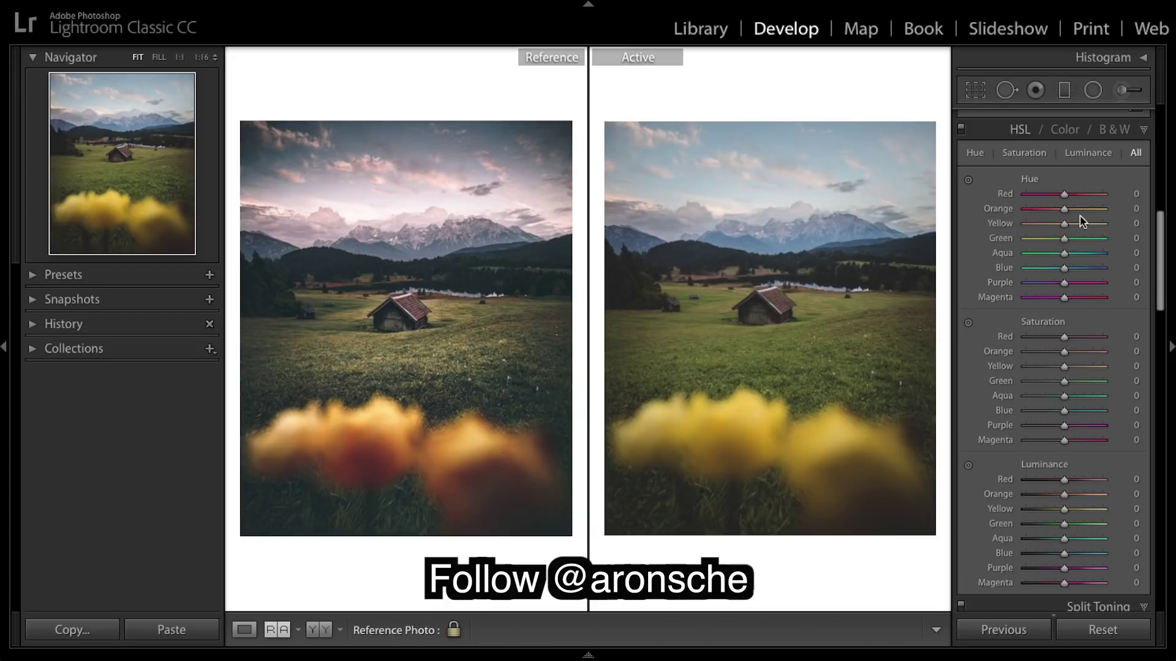
pyautogui.moveTo(1064, 211); pyautogui.dragTo(1025, 215)
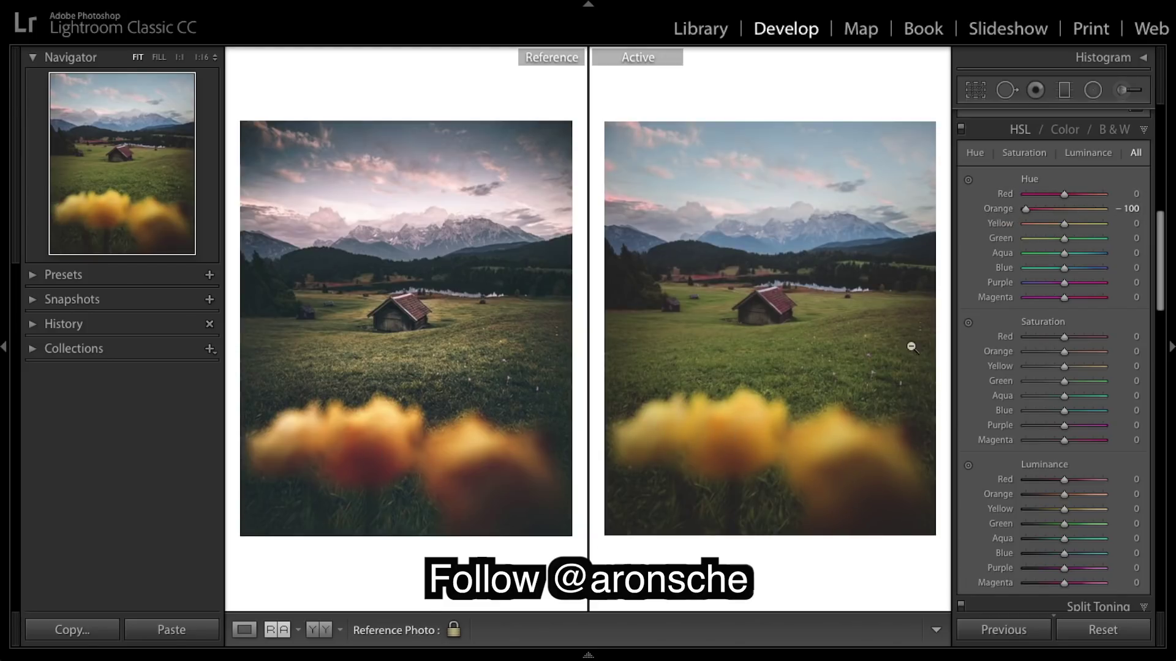
pyautogui.click(799, 291)
pyautogui.click(797, 290)
pyautogui.moveTo(1027, 208); pyautogui.dragTo(1045, 212)
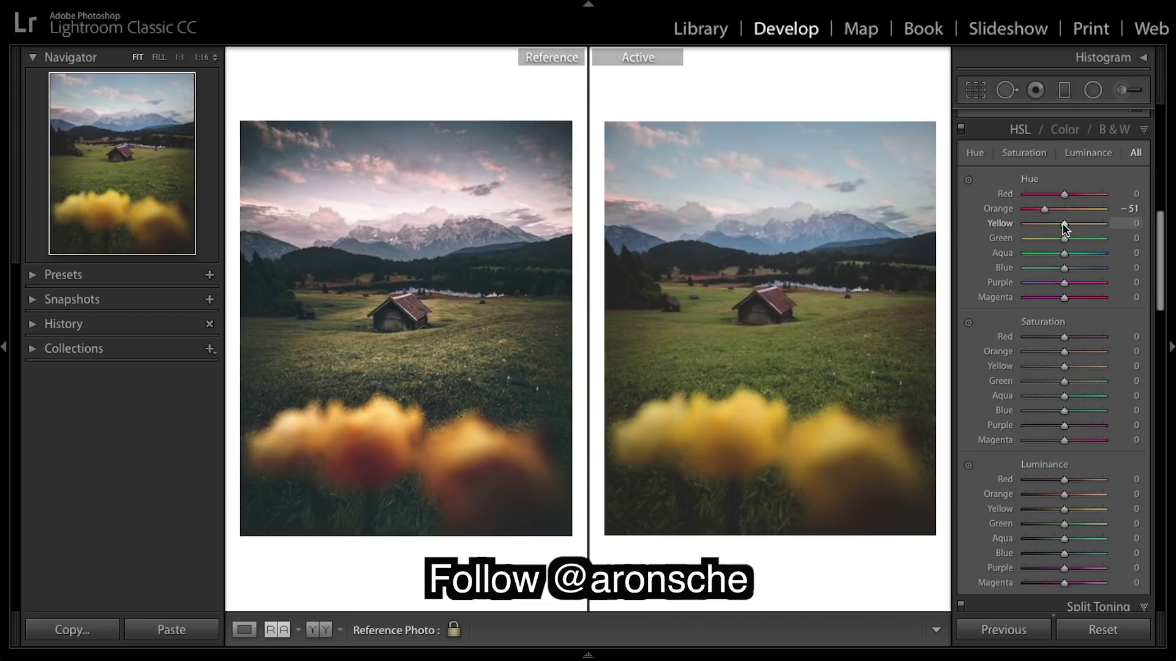
# Step: Set the Yellow hue to −60 in the HSL adjustments
pyautogui.moveTo(1064, 228)
pyautogui.mouseDown()
pyautogui.moveTo(1044, 232)
pyautogui.moveTo(1063, 239)
pyautogui.moveTo(1062, 225)
pyautogui.mouseUp()
pyautogui.moveTo(1065, 225); pyautogui.dragTo(1043, 224)
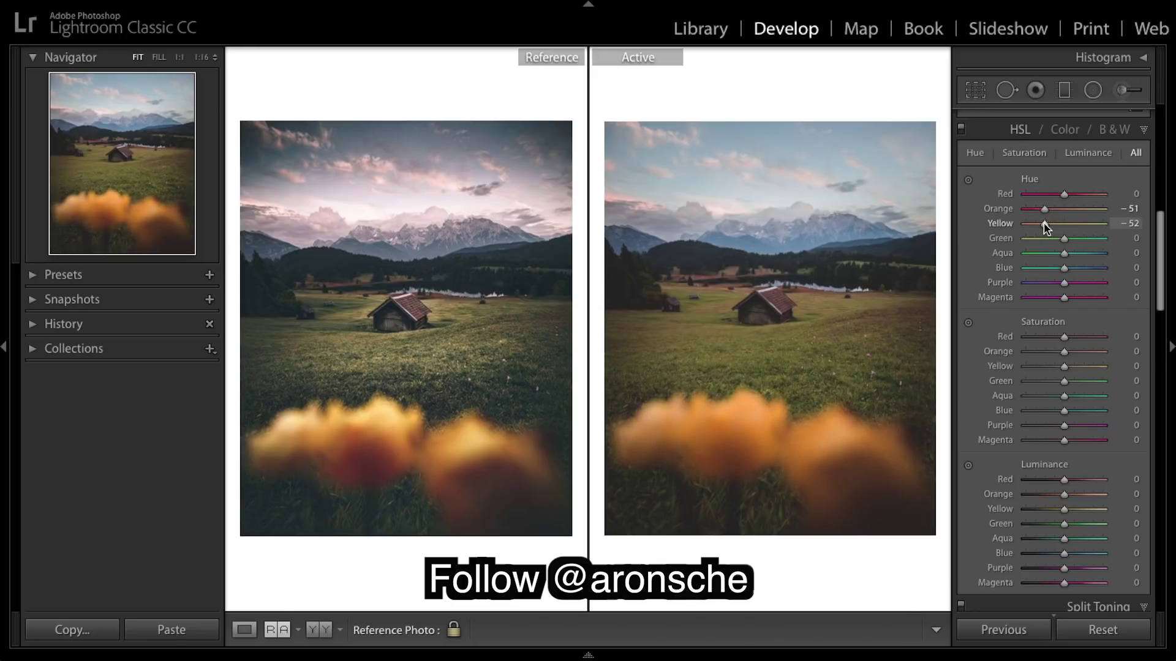
pyautogui.moveTo(1045, 227); pyautogui.dragTo(1040, 229)
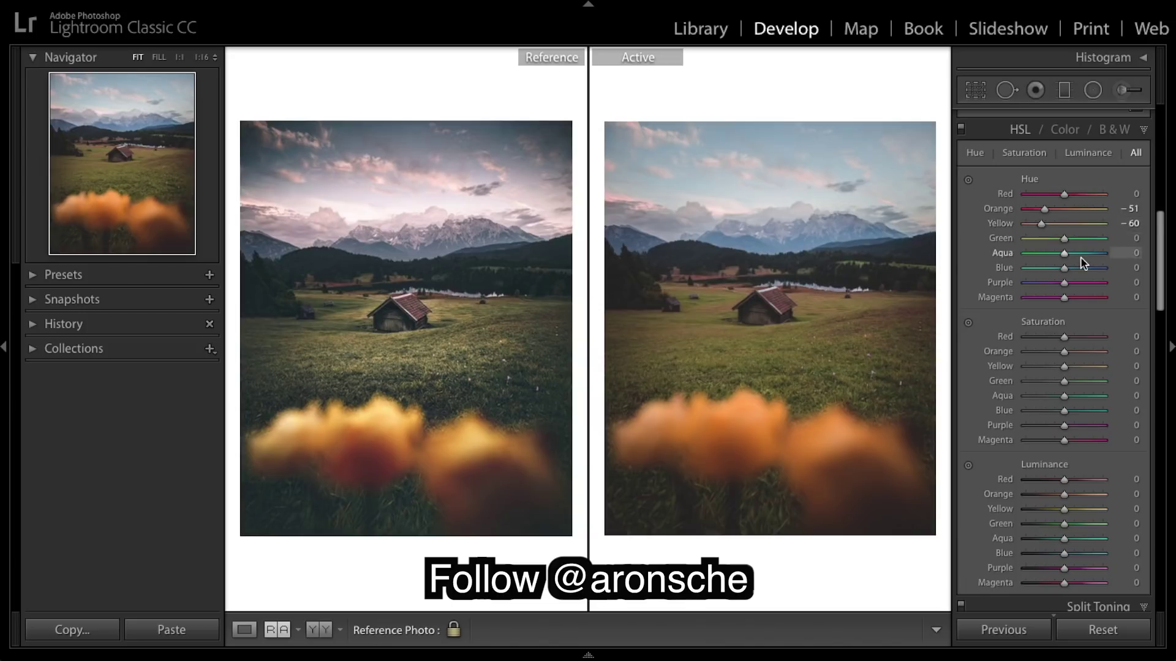
# Step: Set the Green saturation to −78 and the Green luminance to −93 in the HSL adjustments
pyautogui.scroll(-3, 1078, 259)
pyautogui.scroll(-3, 1039, 396)
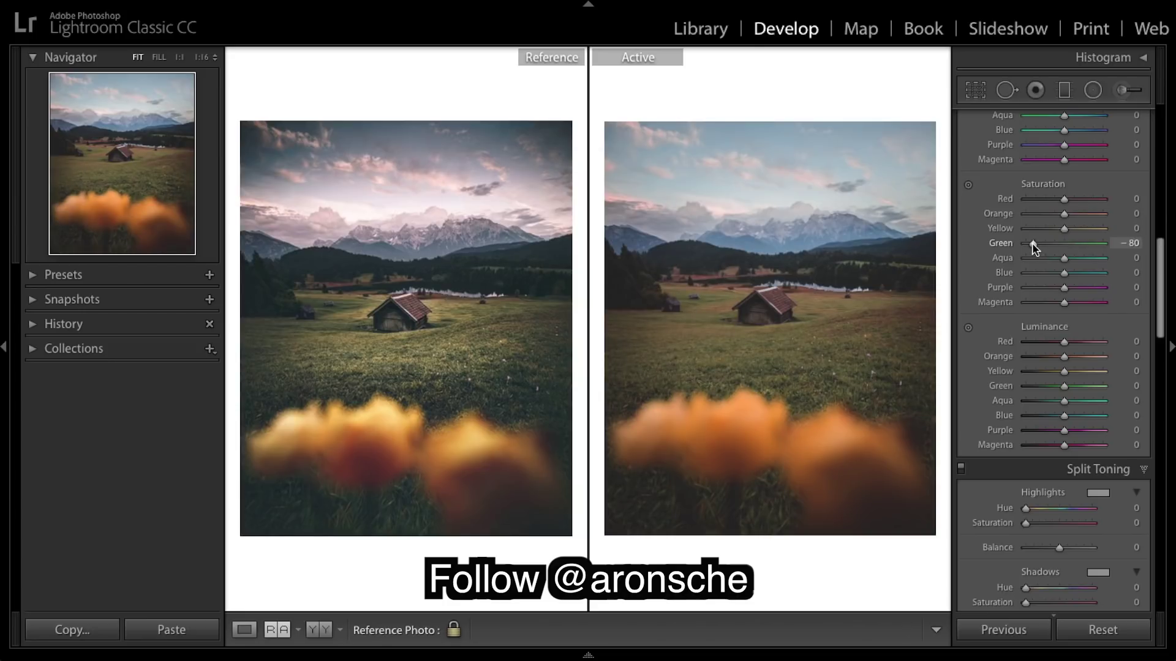
pyautogui.scroll(-2, 1078, 300)
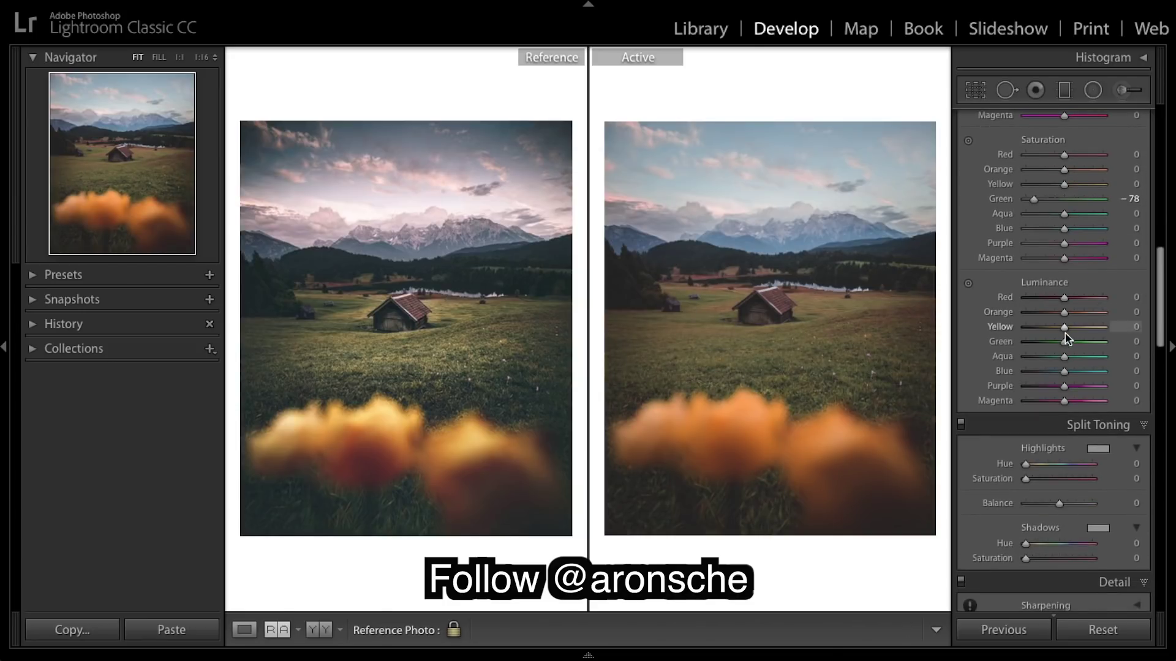
pyautogui.moveTo(1064, 342); pyautogui.dragTo(1034, 344)
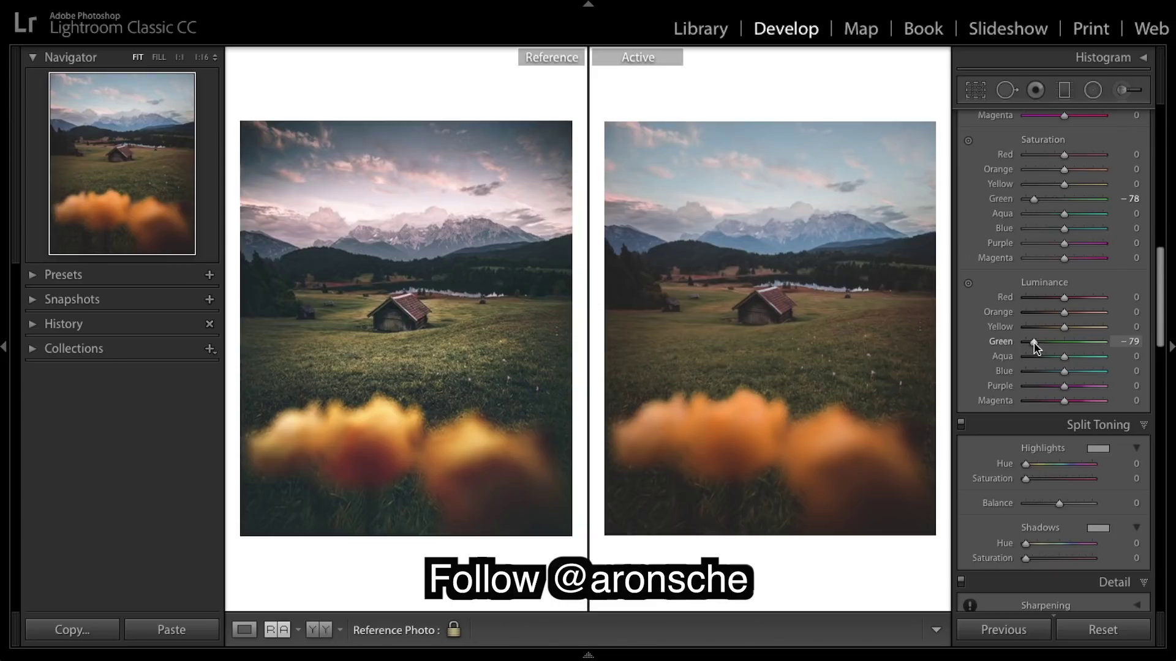
pyautogui.moveTo(1035, 343); pyautogui.dragTo(1033, 347)
# Step: Split-tone the shadows with Hue 213 and Saturation 15
pyautogui.scroll(-5, 1127, 347)
pyautogui.click(1066, 396)
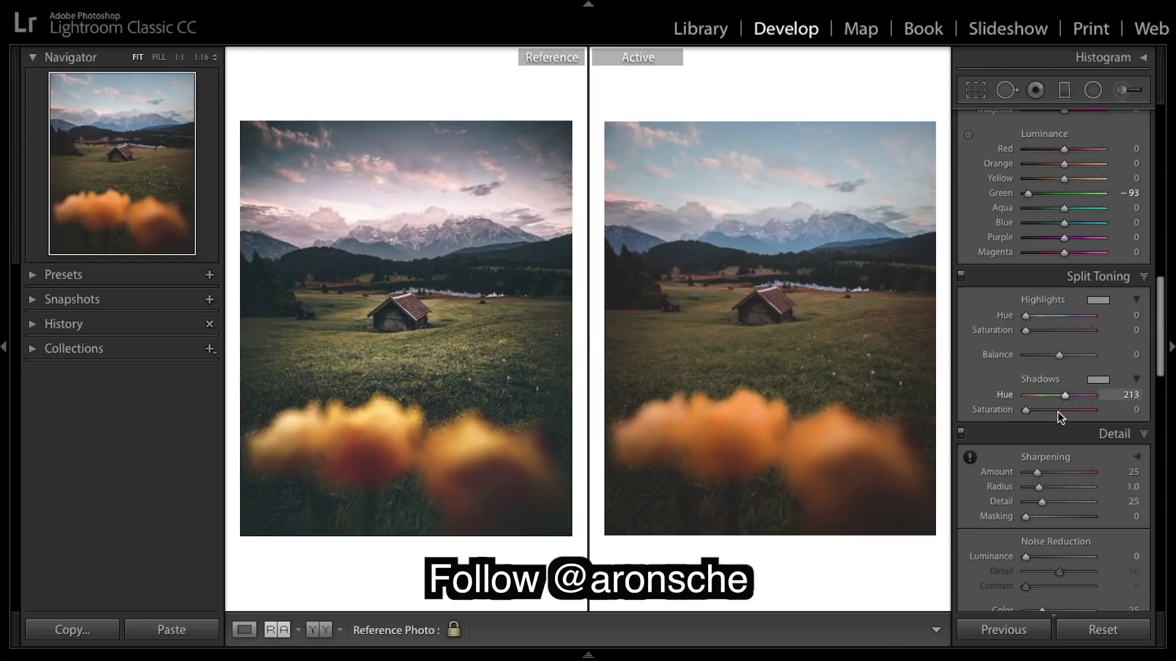
pyautogui.moveTo(1026, 410); pyautogui.dragTo(1036, 410)
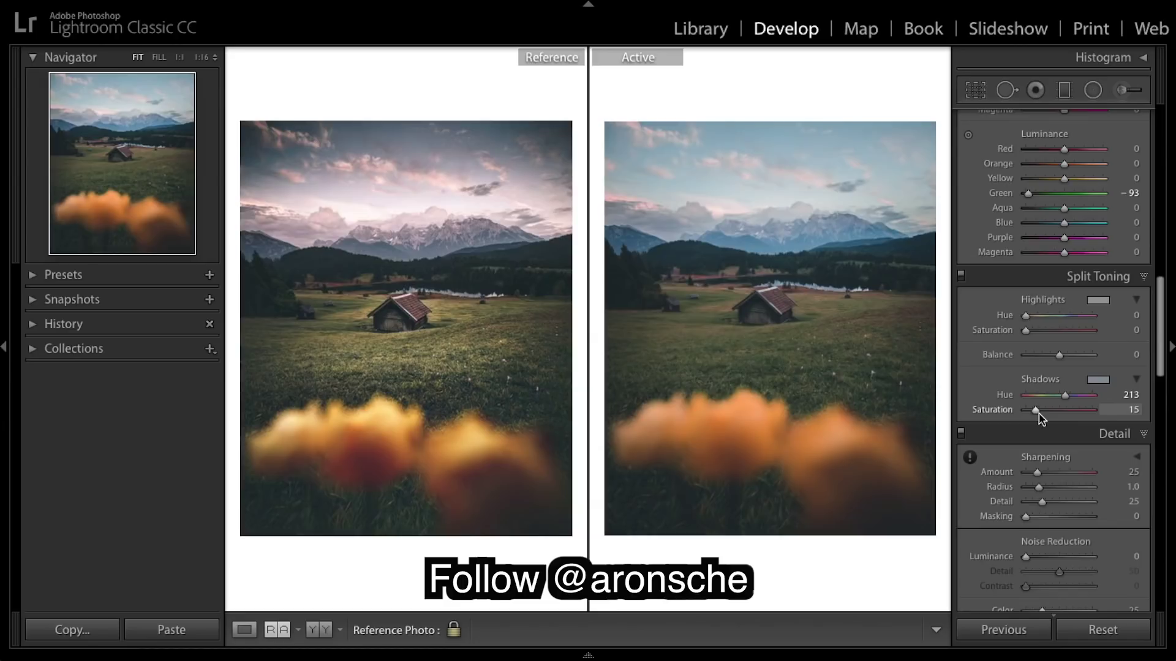
# Step: Increase the photo's Sharpening Amount in the Detail settings
pyautogui.scroll(-3, 1102, 307)
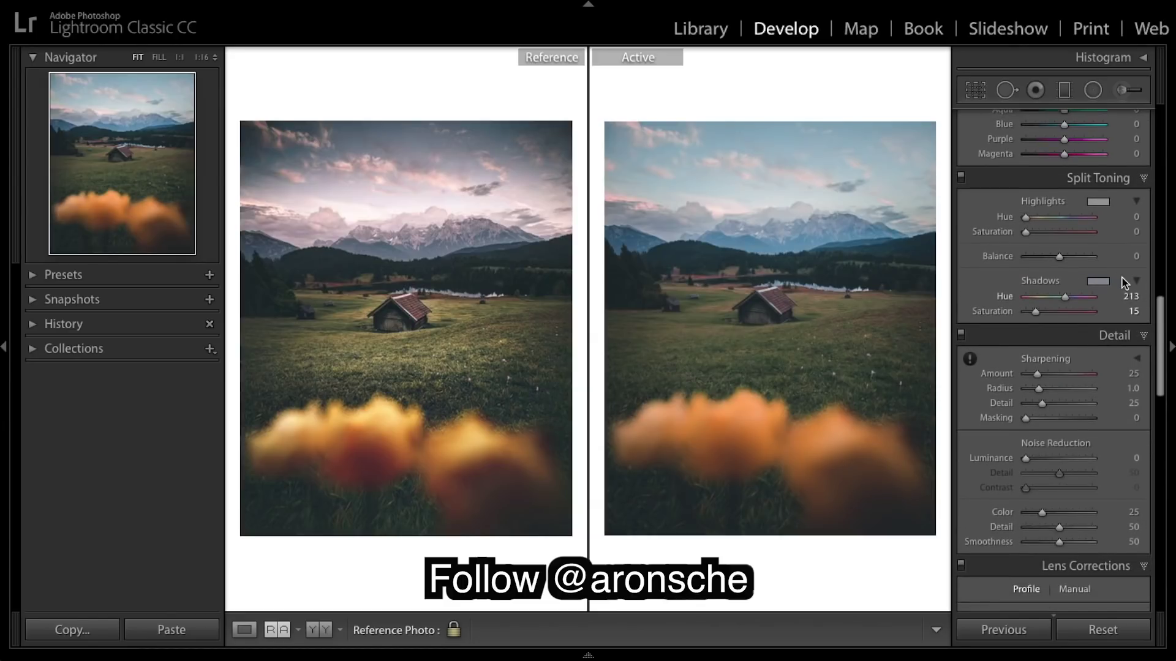
pyautogui.scroll(-5, 1123, 282)
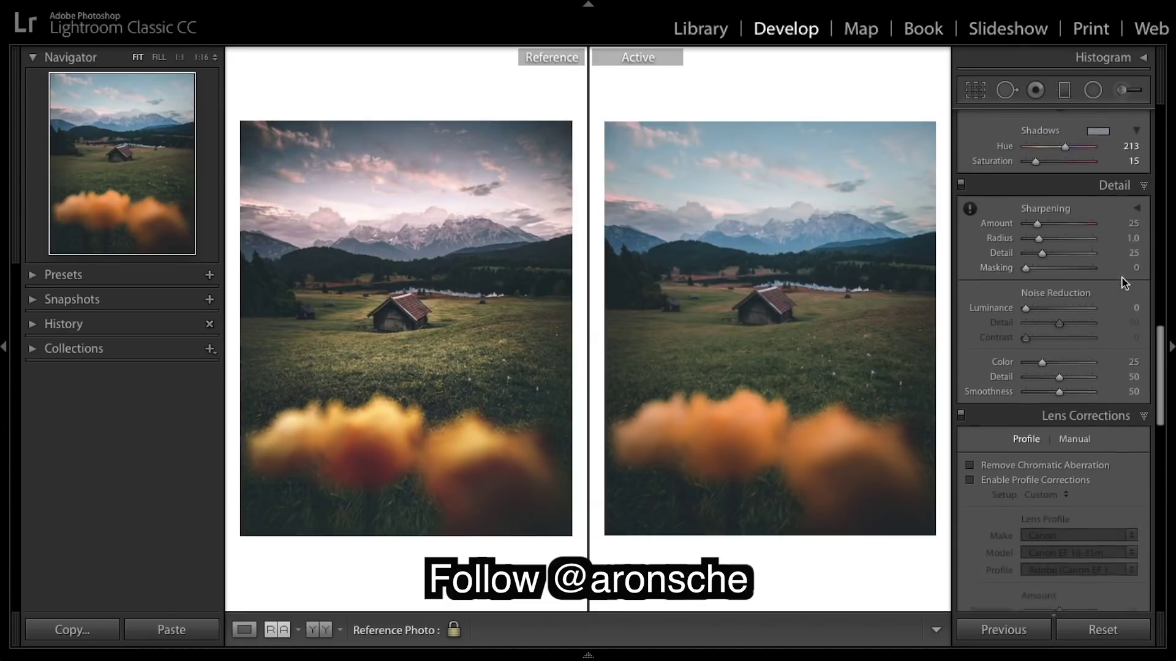
pyautogui.scroll(-2, 1123, 283)
pyautogui.scroll(3, 1125, 283)
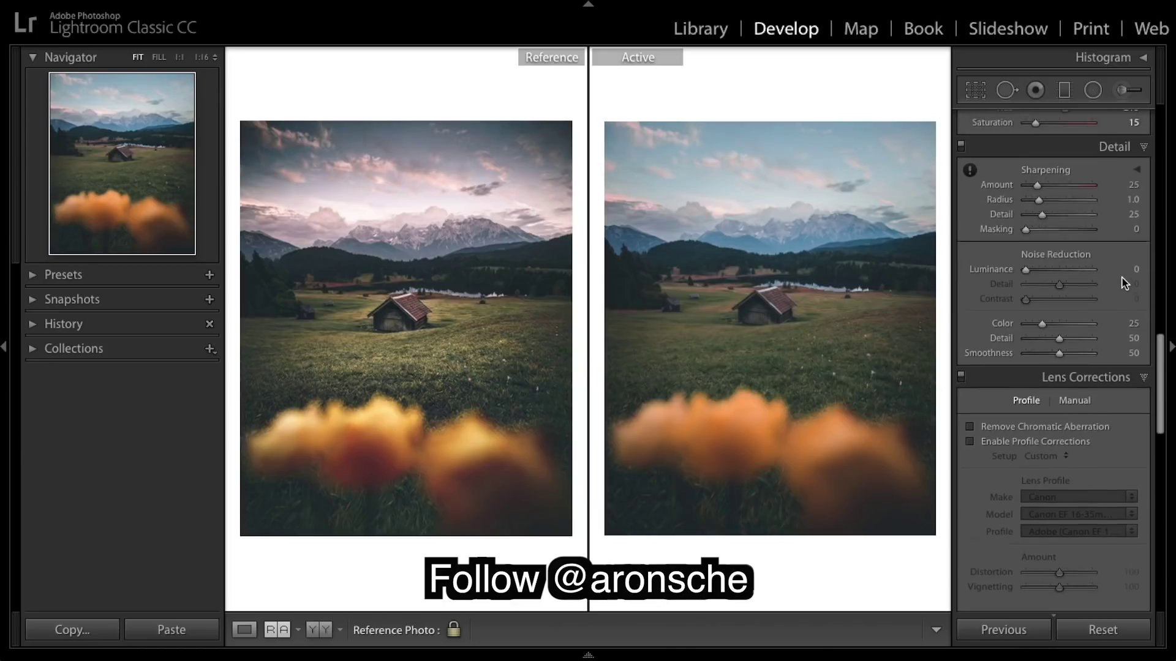
pyautogui.click(1071, 262)
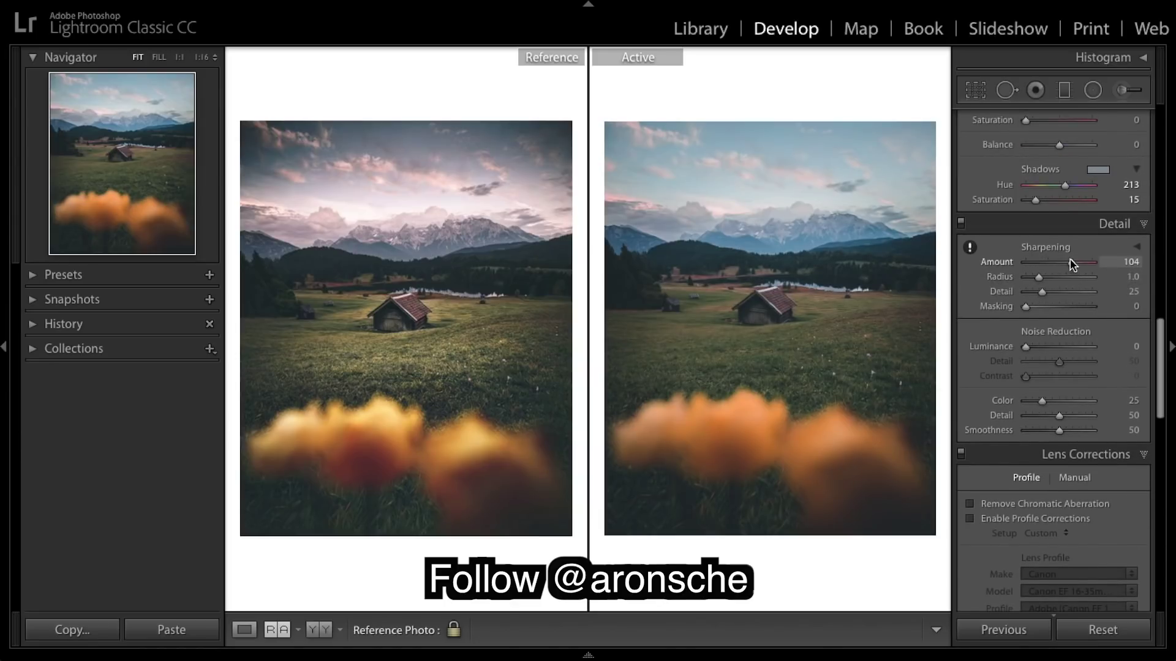
pyautogui.moveTo(1071, 264); pyautogui.dragTo(1066, 264)
pyautogui.scroll(-5, 1108, 294)
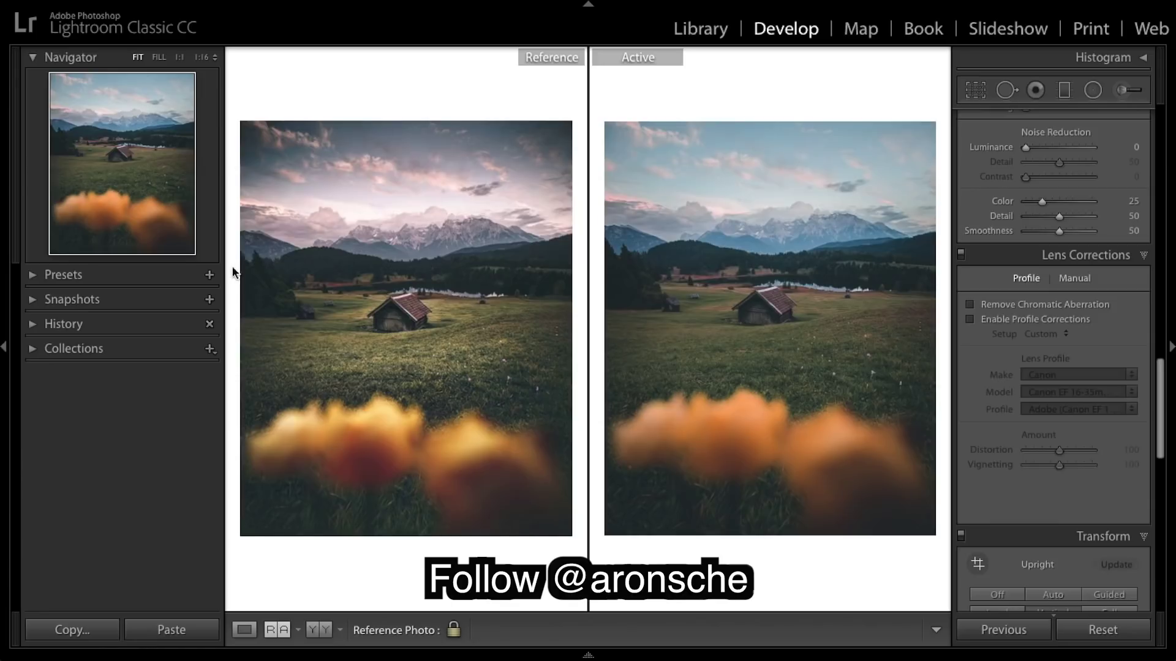
# Step: Add a horizontal graduated filter covering the sky and fading out over the mountains, and hide its mask overlay
pyautogui.scroll(10, 1087, 161)
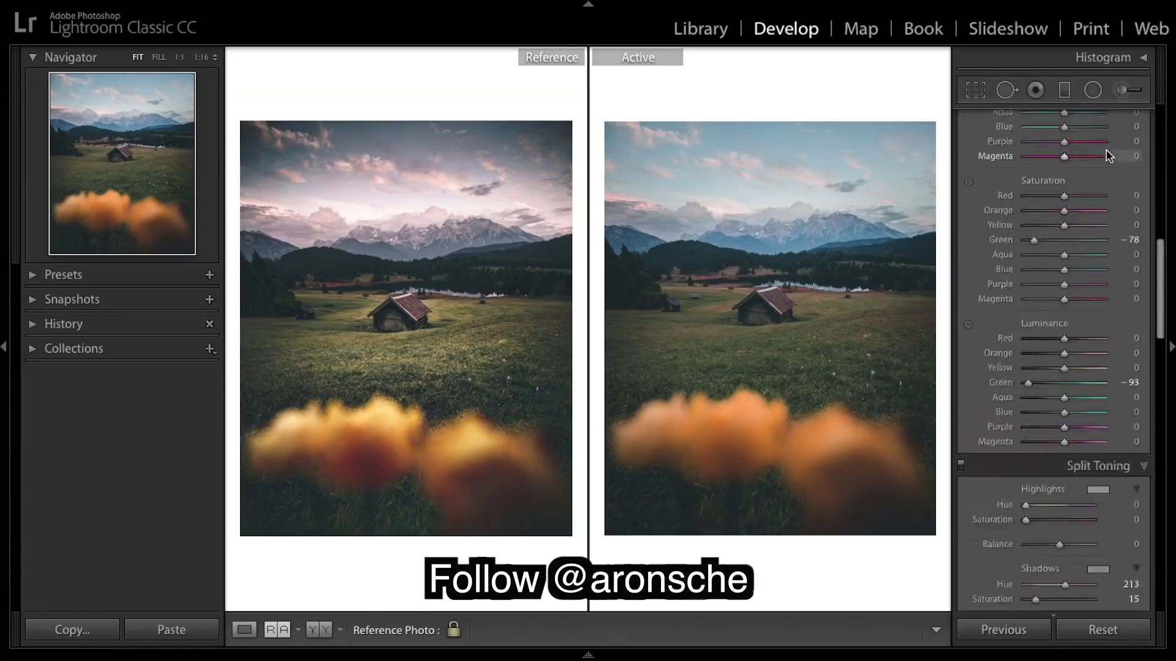
pyautogui.scroll(10, 1108, 156)
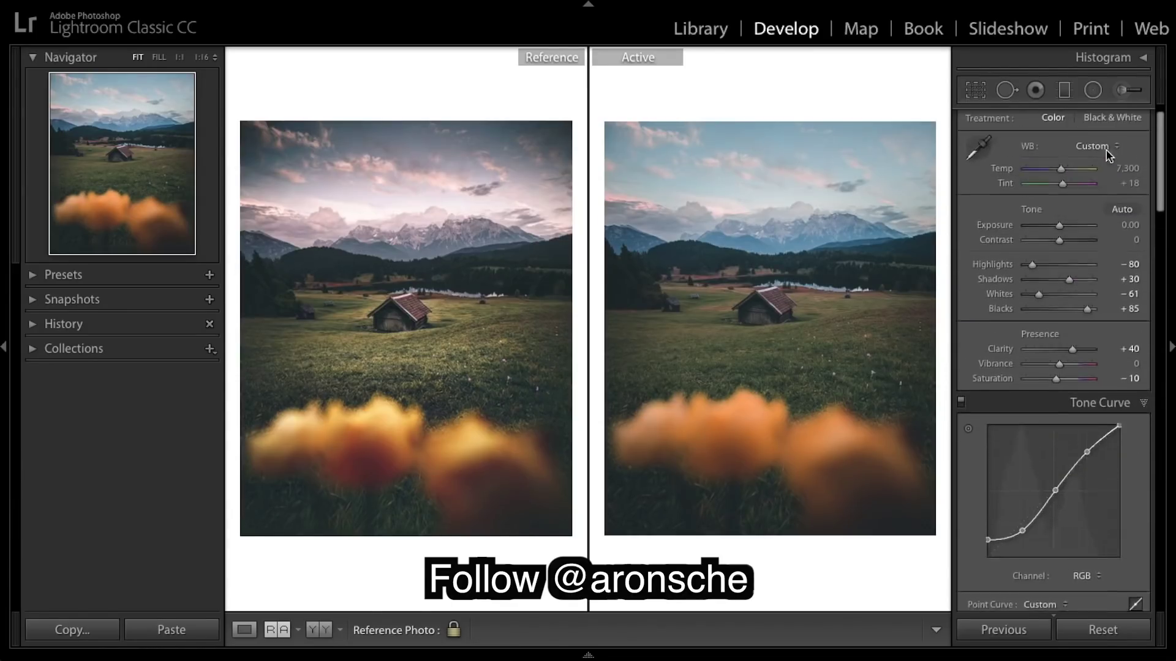
pyautogui.click(1065, 91)
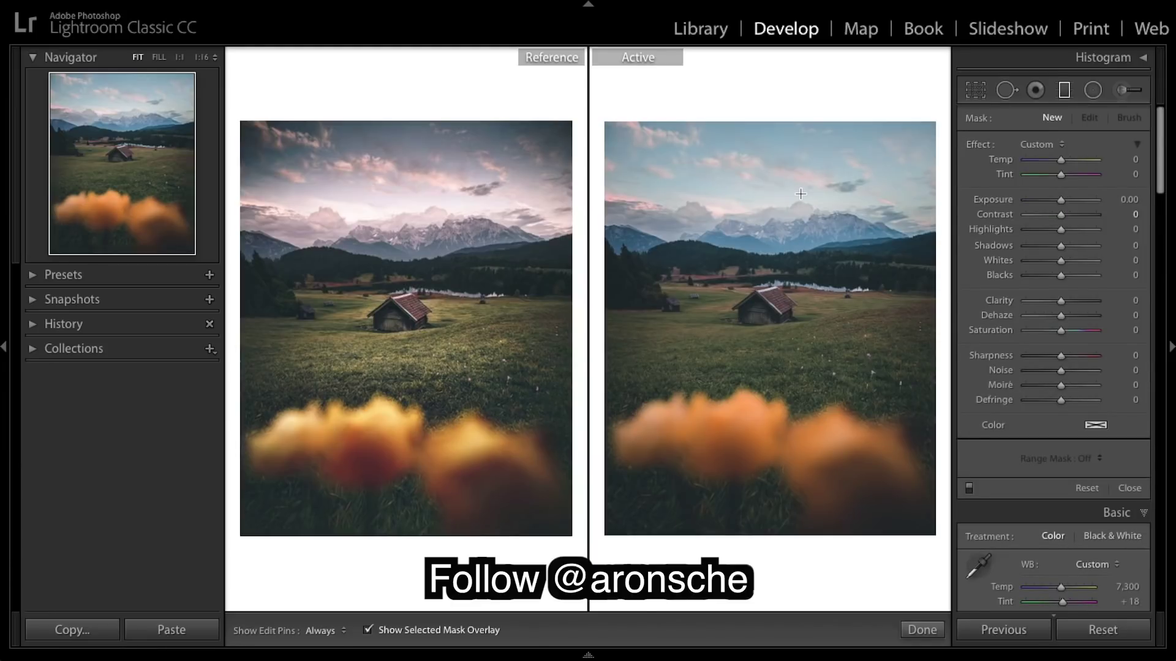
pyautogui.moveTo(774, 234)
pyautogui.mouseDown()
pyautogui.moveTo(774, 278)
pyautogui.moveTo(773, 232)
pyautogui.mouseUp()
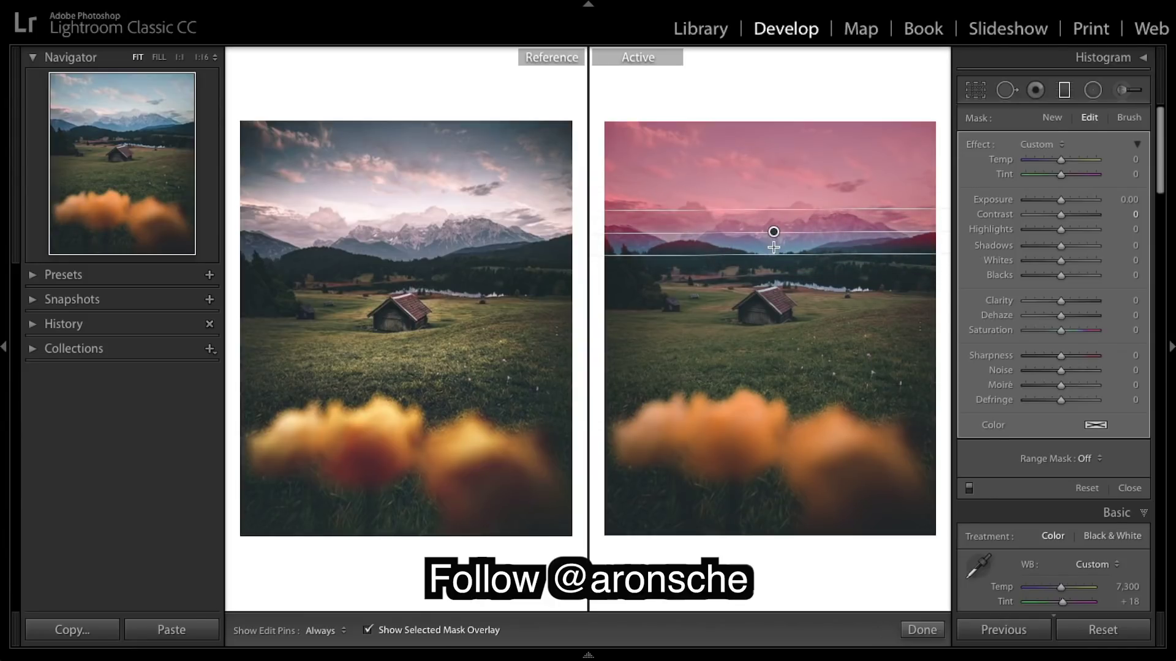
pyautogui.moveTo(774, 254)
pyautogui.mouseDown()
pyautogui.moveTo(774, 270)
pyautogui.moveTo(773, 239)
pyautogui.mouseUp()
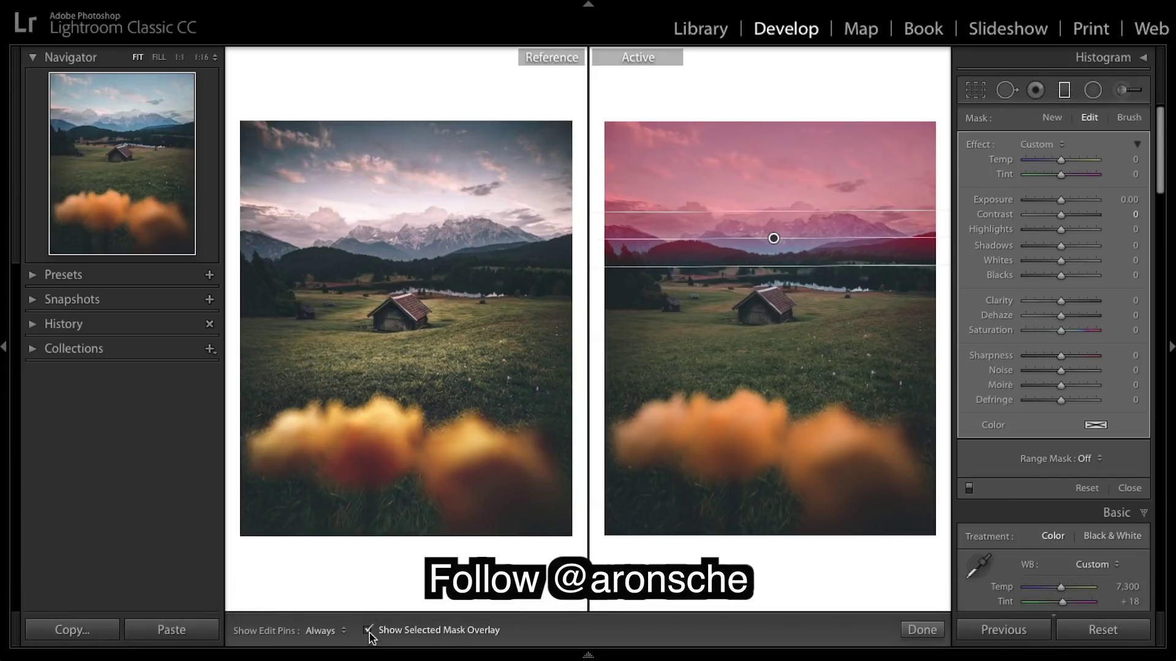
pyautogui.click(368, 631)
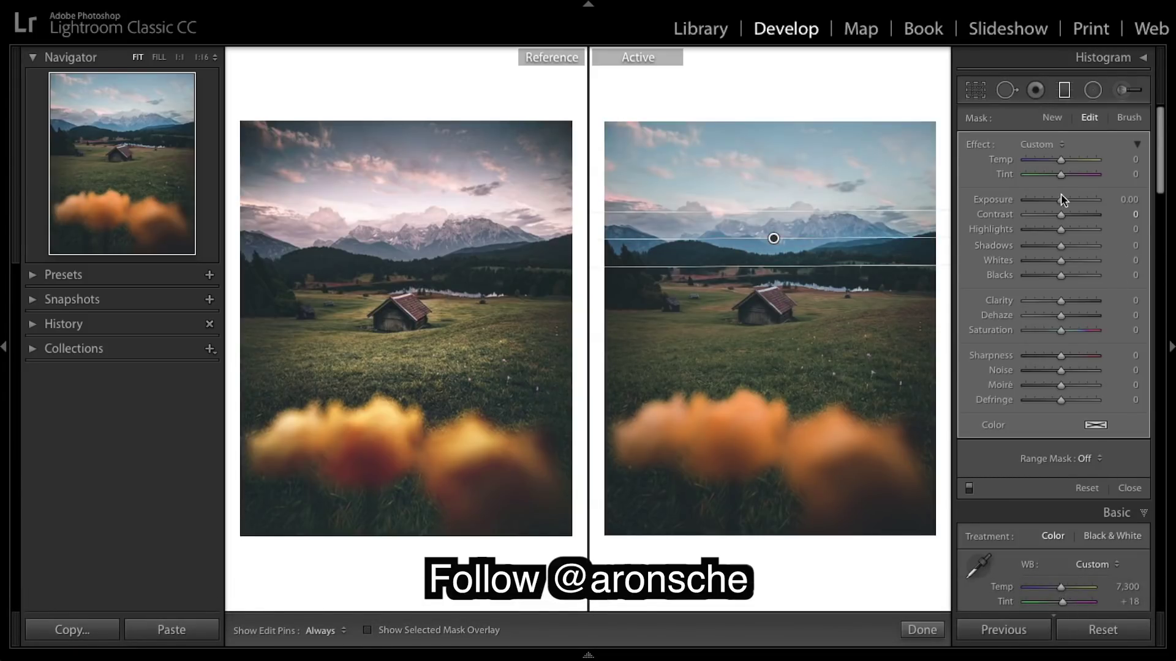
# Step: Warm the sky's graduated filter with Temp 44 and Tint 21
pyautogui.click(1079, 162)
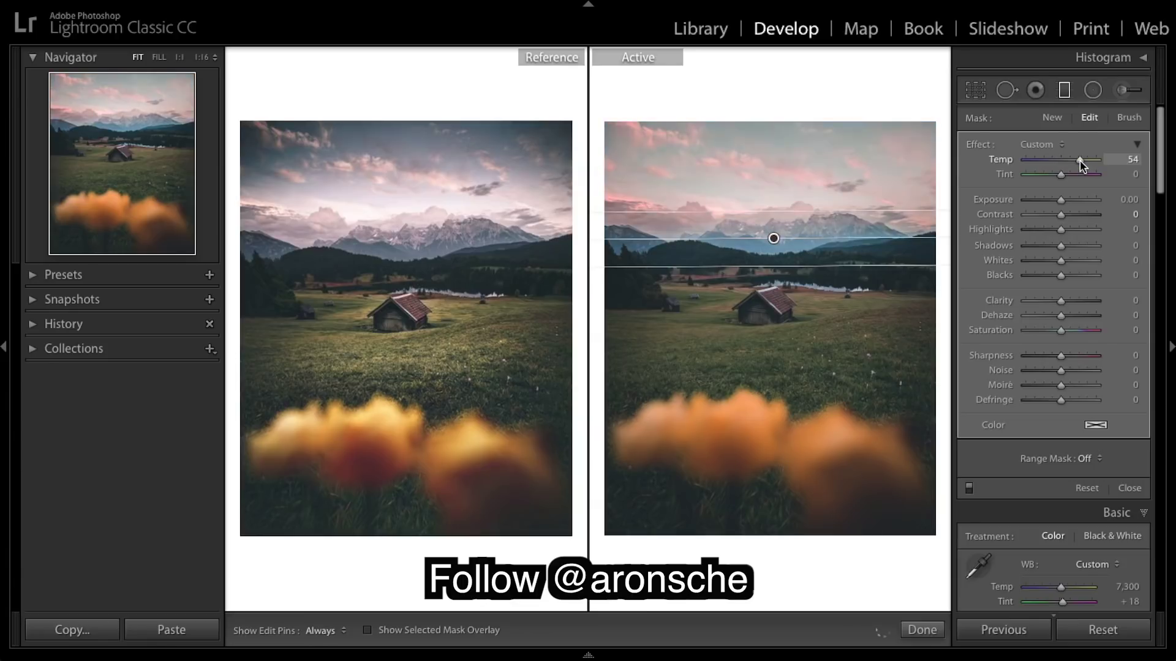
pyautogui.moveTo(1079, 161); pyautogui.dragTo(1077, 161)
pyautogui.click(1073, 175)
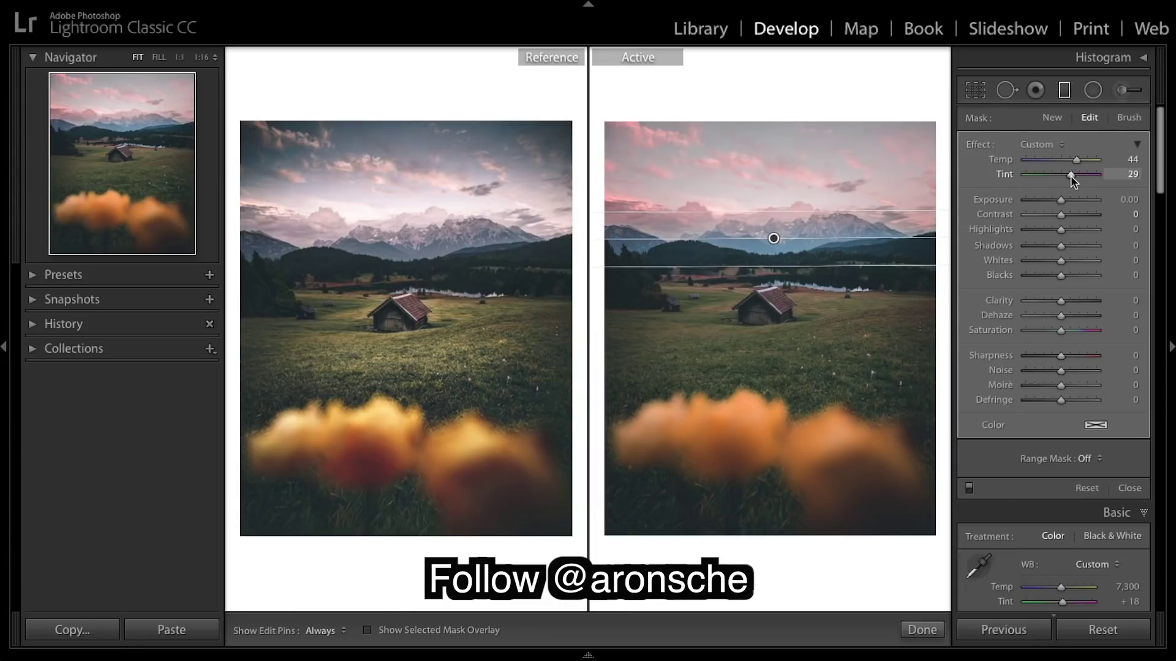
pyautogui.moveTo(1067, 175); pyautogui.dragTo(1068, 175)
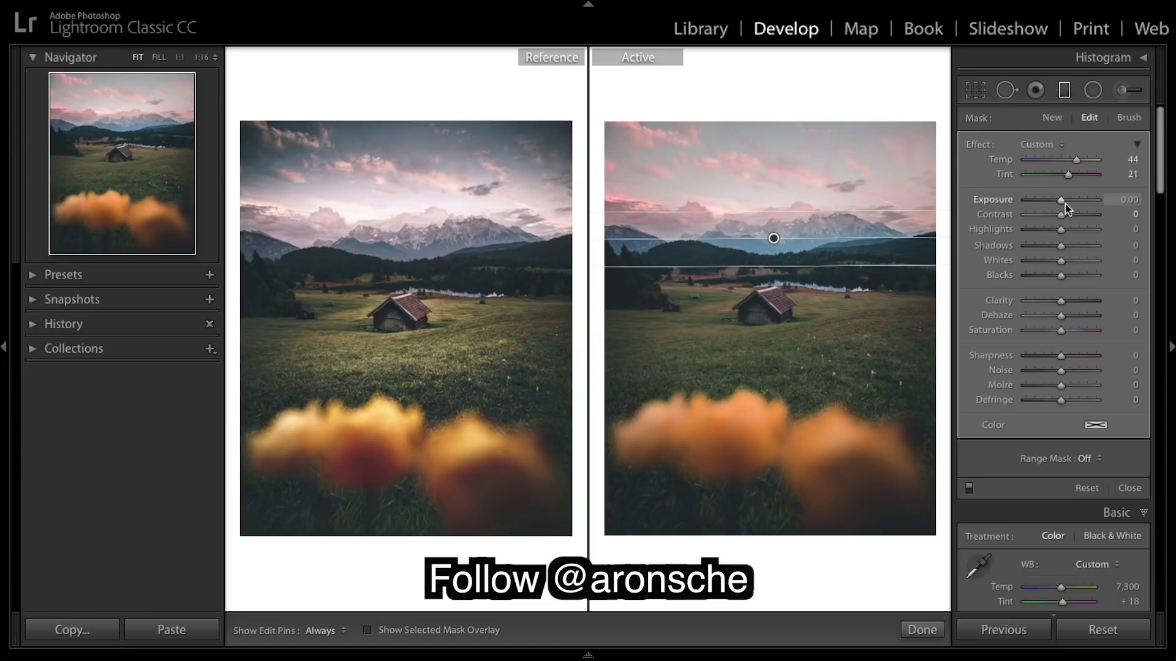
# Step: Set the sky filter's Exposure to −0.19, Highlights to 16, Shadows to −83, Whites to 50 and Blacks to −11
pyautogui.moveTo(1061, 204); pyautogui.dragTo(1060, 205)
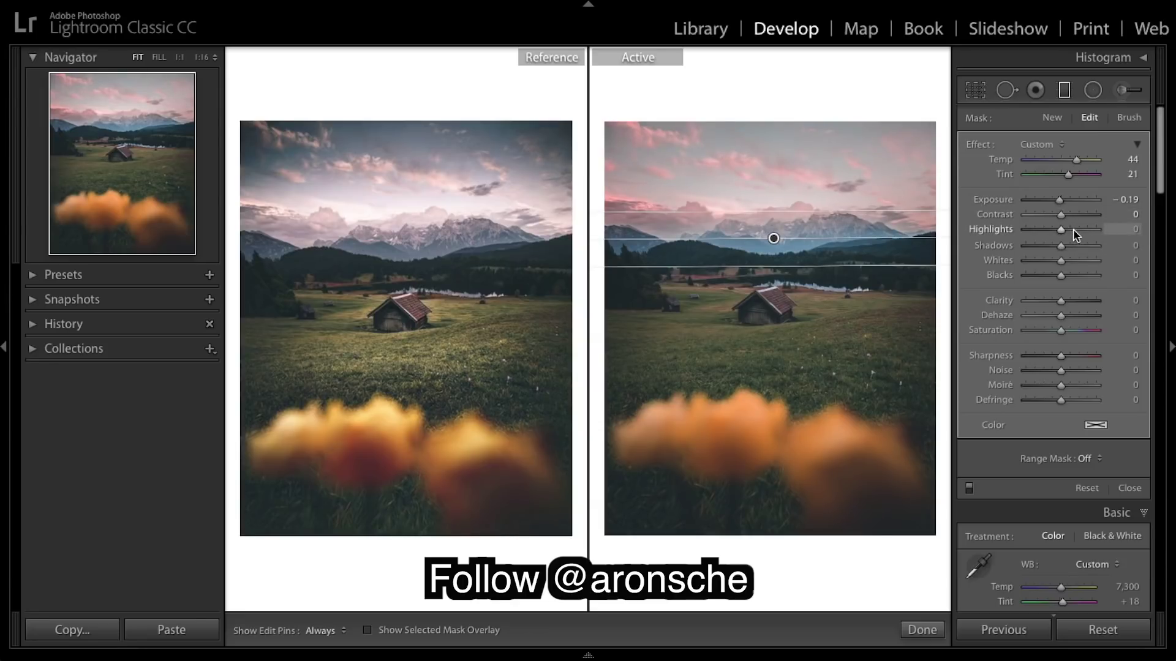
pyautogui.moveTo(1064, 233); pyautogui.dragTo(1067, 235)
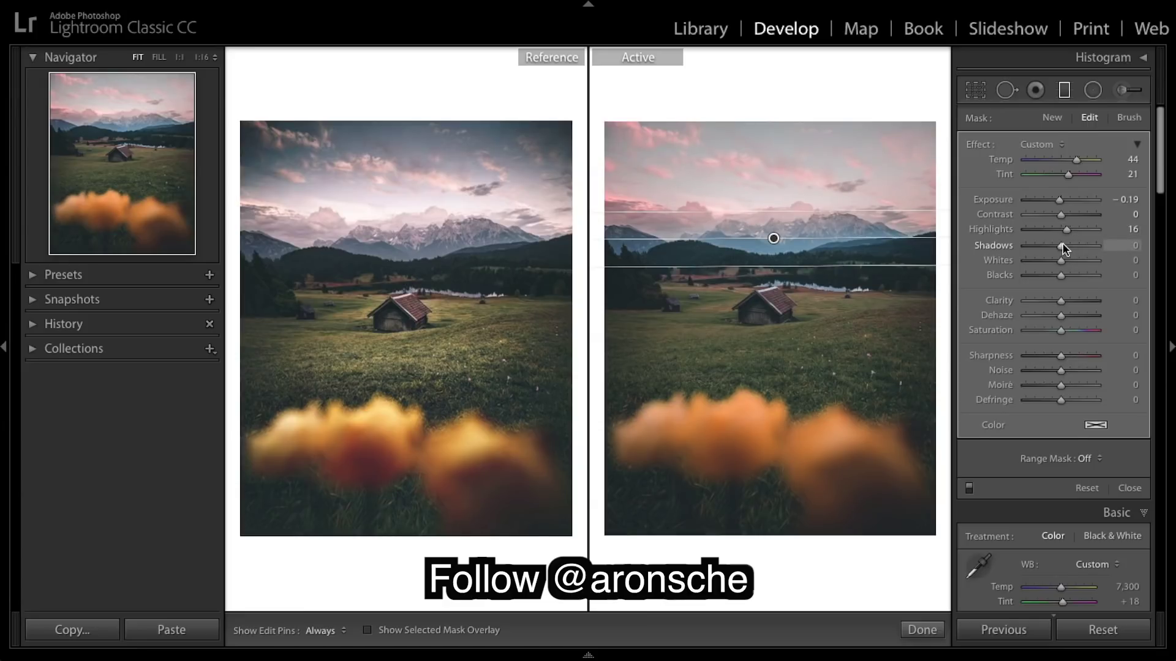
pyautogui.moveTo(1058, 245); pyautogui.dragTo(1033, 254)
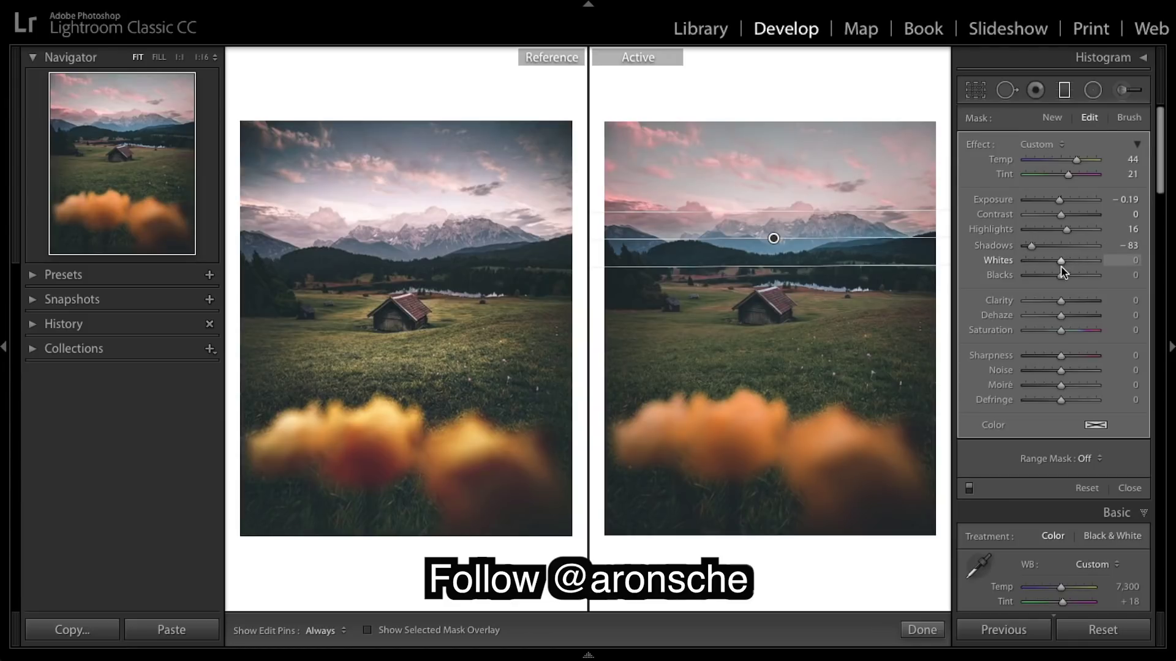
pyautogui.moveTo(1065, 264); pyautogui.dragTo(1078, 256)
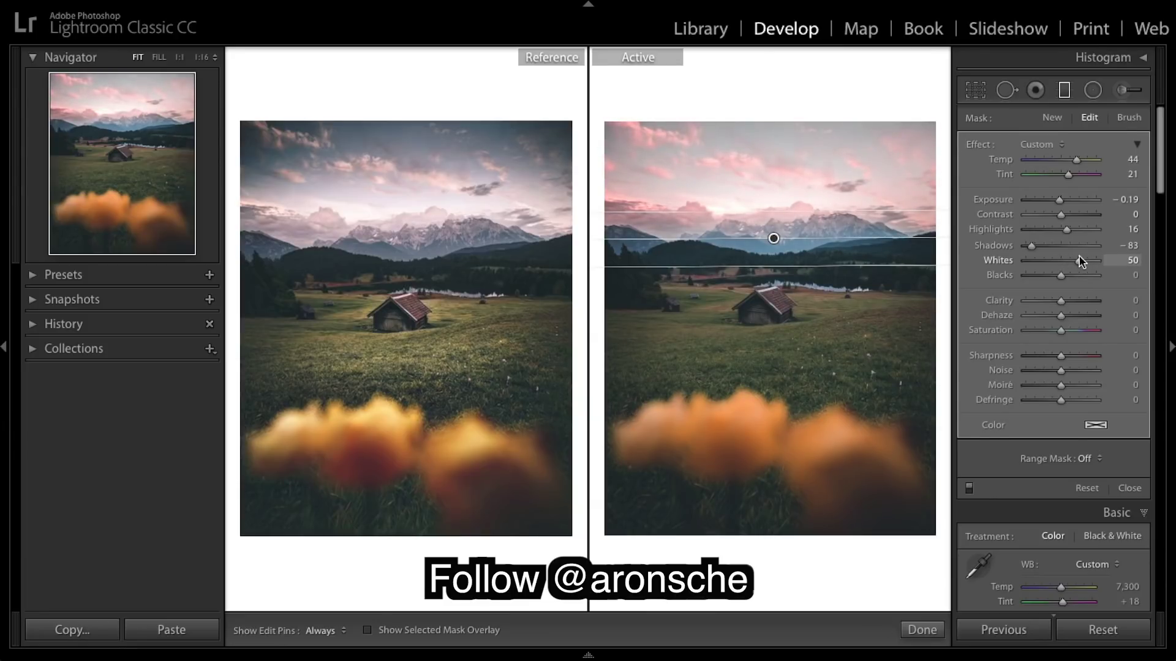
pyautogui.moveTo(1064, 279); pyautogui.dragTo(1062, 282)
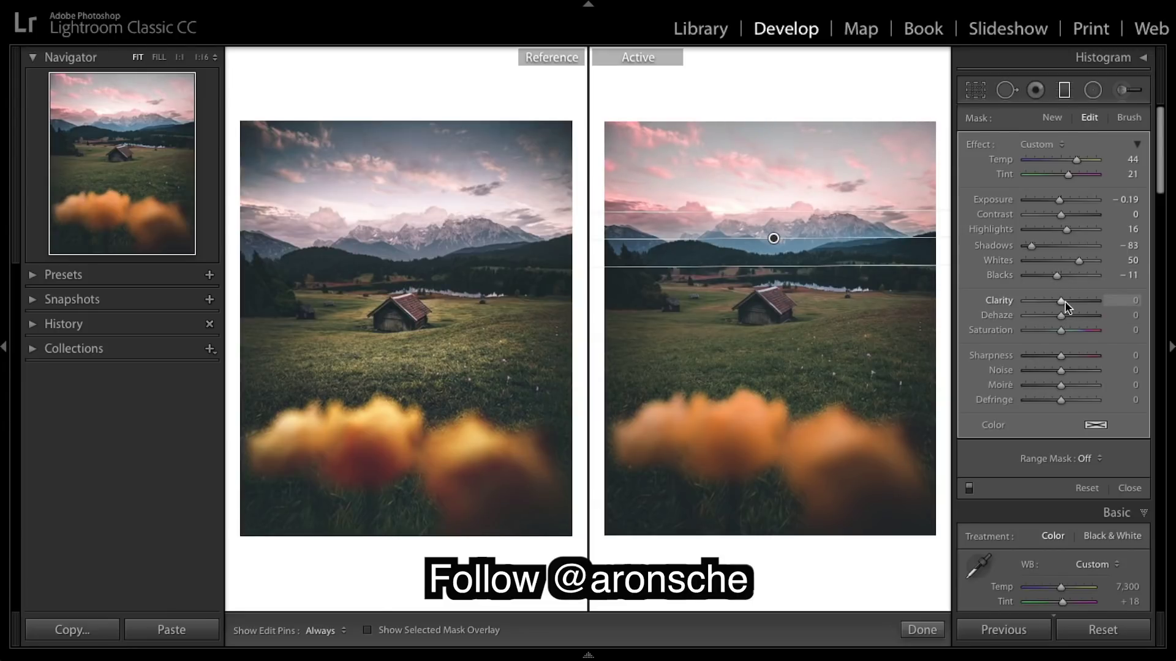
# Step: Set the sky filter's Clarity to 35 and Saturation to −53, and finish editing the filter
pyautogui.moveTo(1063, 302); pyautogui.dragTo(1080, 308)
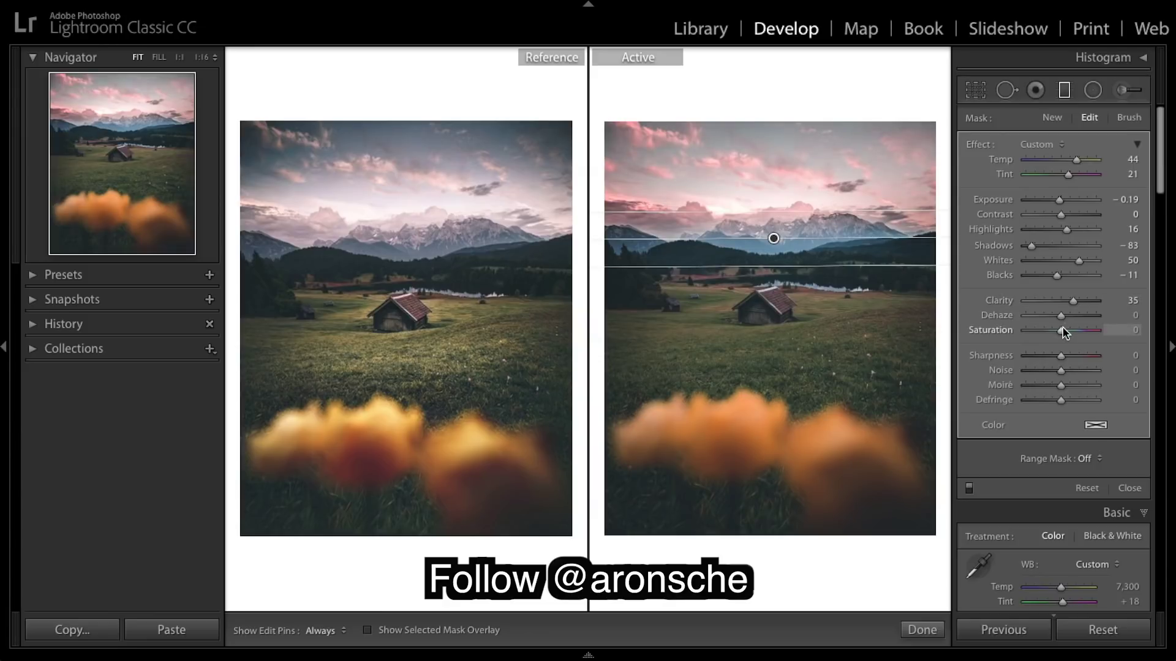
pyautogui.moveTo(1063, 331); pyautogui.dragTo(1046, 334)
pyautogui.moveTo(1044, 331); pyautogui.dragTo(1043, 330)
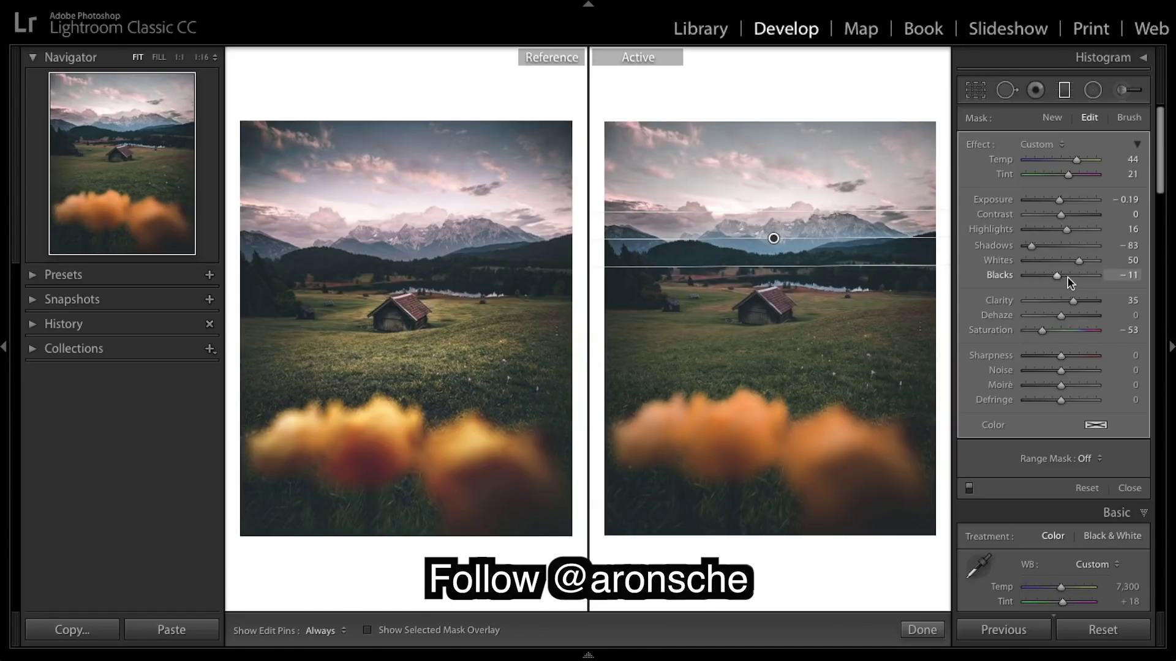
pyautogui.scroll(-1, 1080, 302)
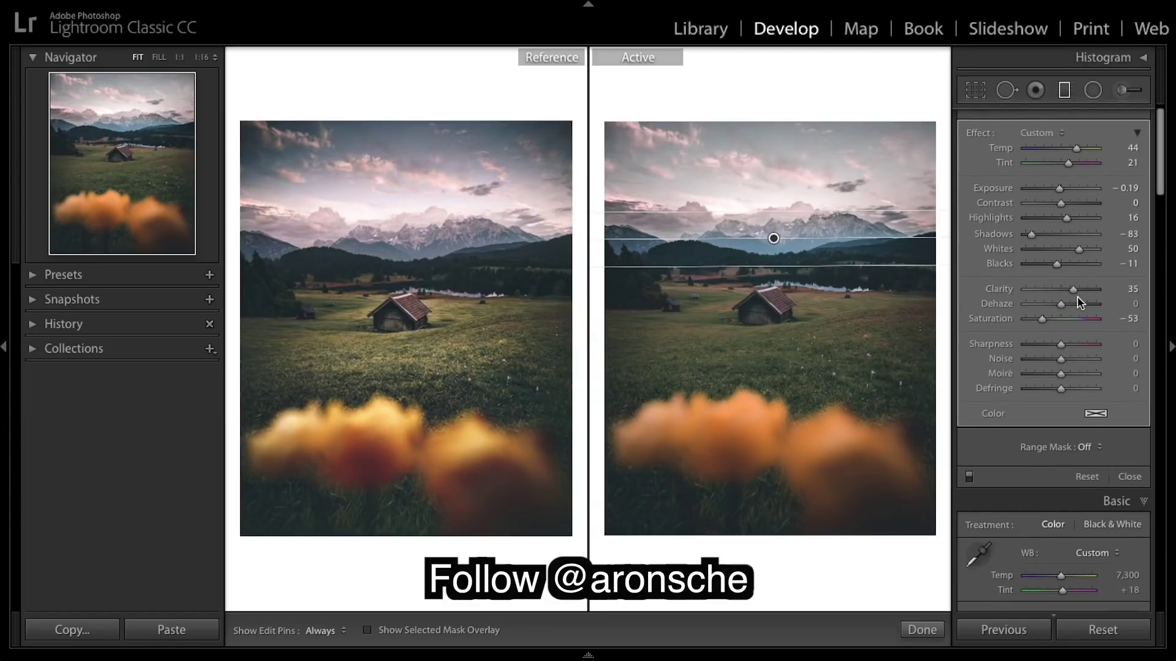
pyautogui.scroll(1, 1079, 302)
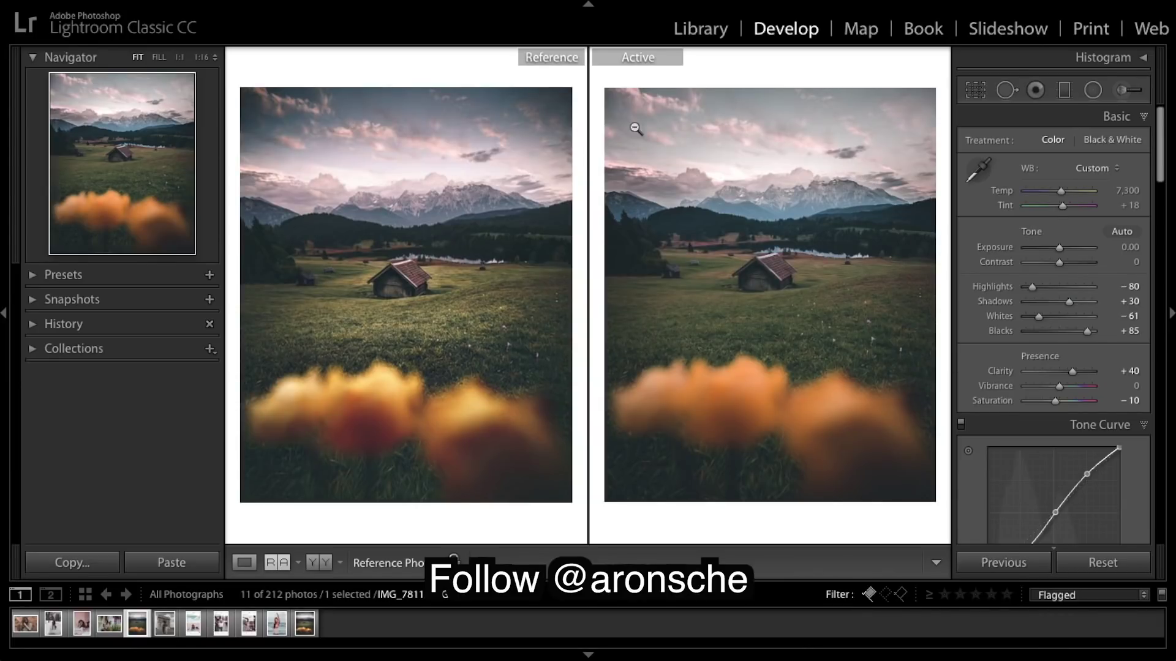
# Step: Add a second horizontal graduated filter over the upper part of the sky, fading out above the mountains
pyautogui.click(1063, 90)
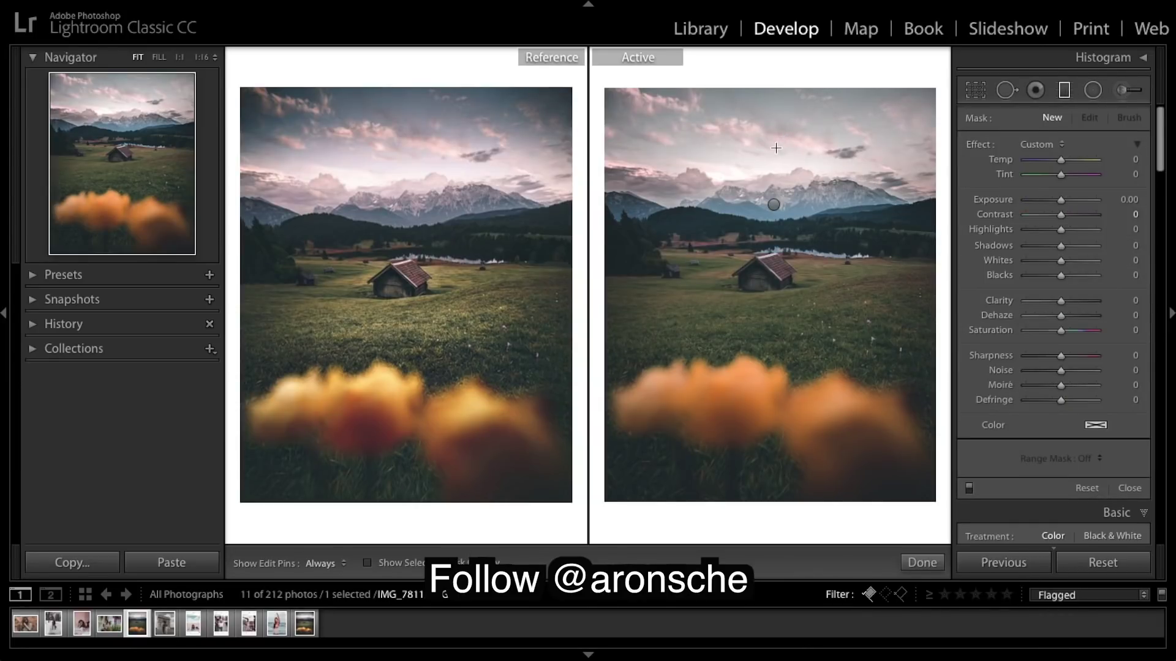
pyautogui.moveTo(776, 149)
pyautogui.mouseDown()
pyautogui.moveTo(776, 182)
pyautogui.moveTo(778, 144)
pyautogui.mouseUp()
pyautogui.moveTo(861, 145); pyautogui.dragTo(862, 145)
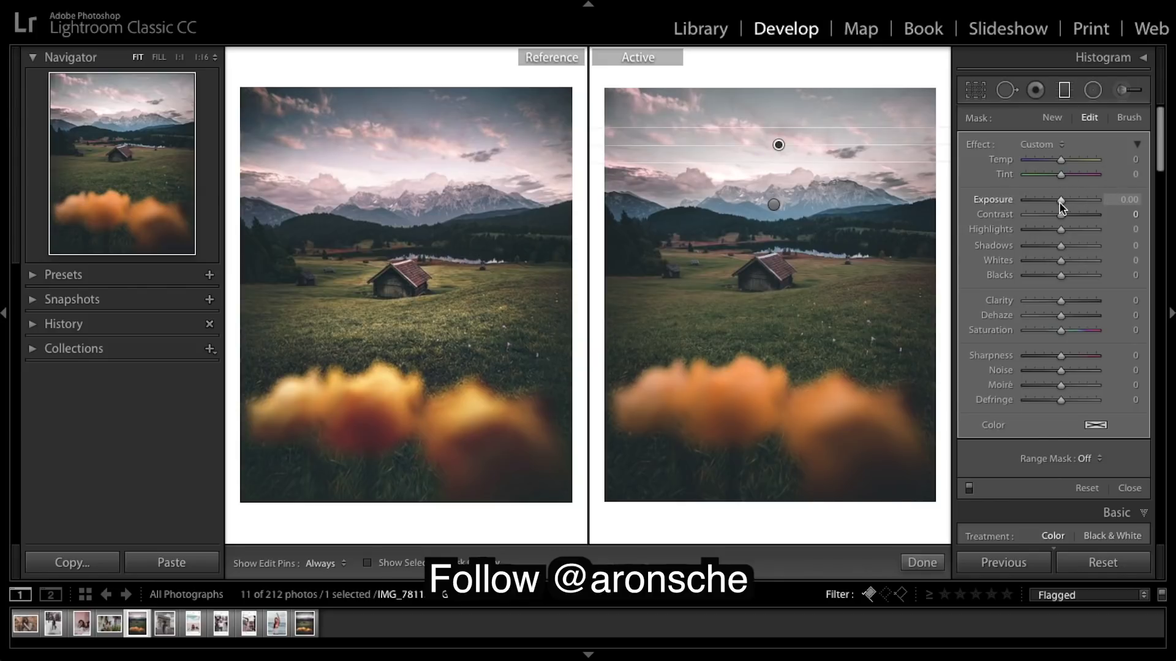
# Step: Set the upper-sky filter's Highlights to −12, Blacks to −63 and Temp to −12
pyautogui.moveTo(1060, 229); pyautogui.dragTo(1056, 229)
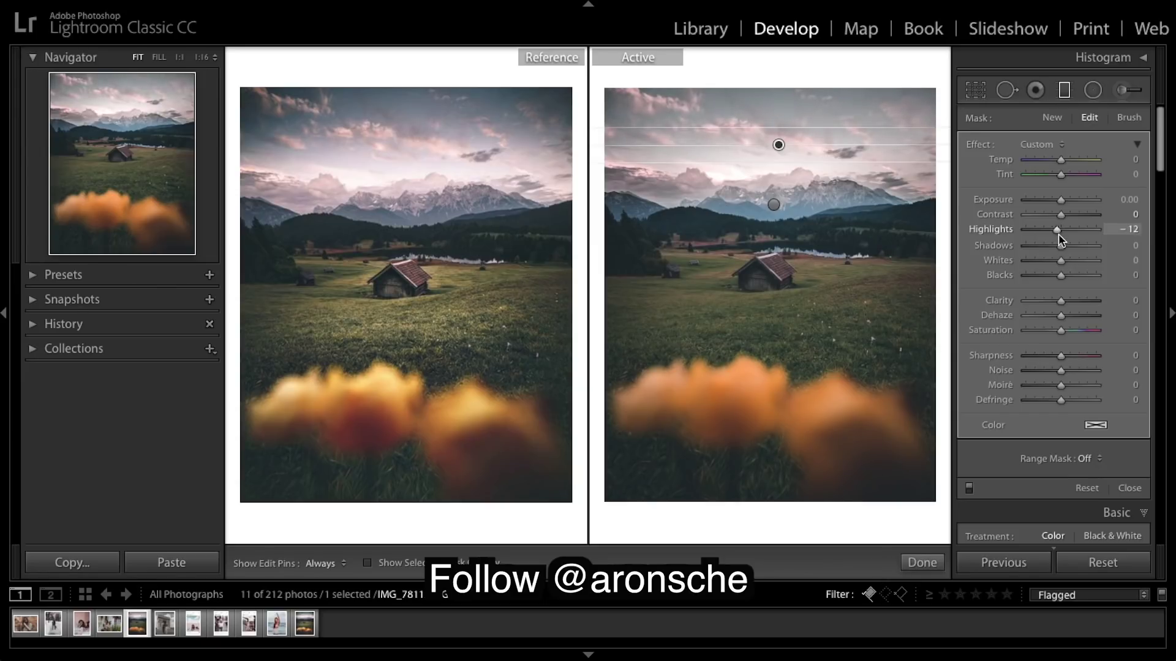
pyautogui.moveTo(1067, 273); pyautogui.dragTo(1040, 274)
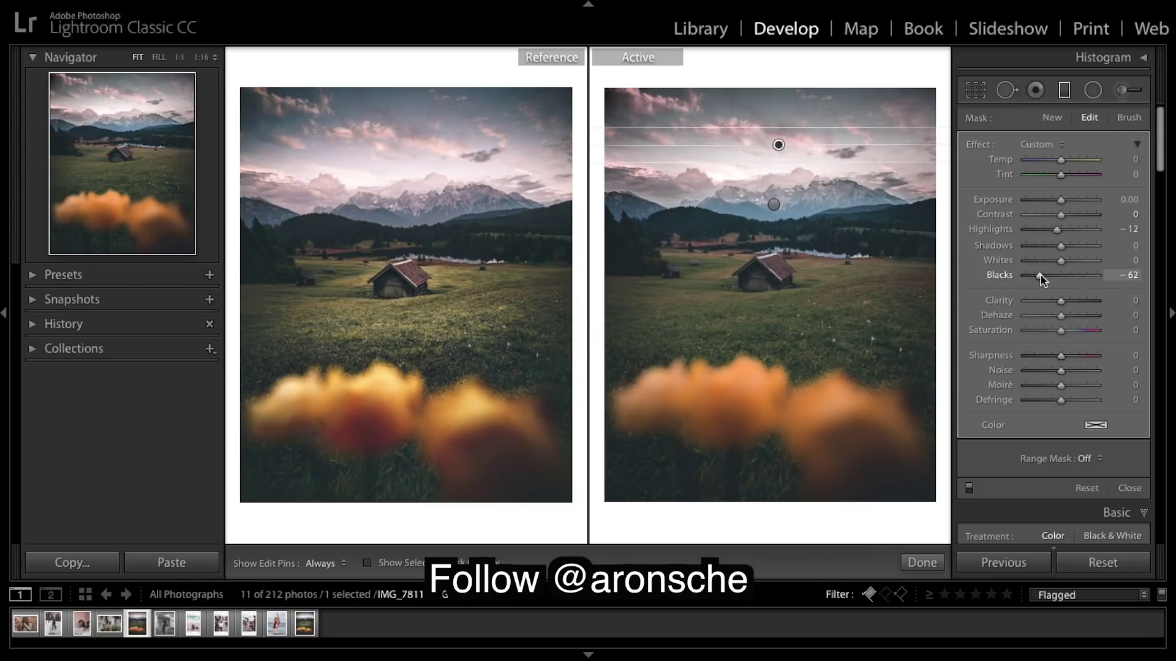
pyautogui.moveTo(1038, 275); pyautogui.dragTo(1037, 275)
pyautogui.moveTo(1058, 160); pyautogui.dragTo(1055, 159)
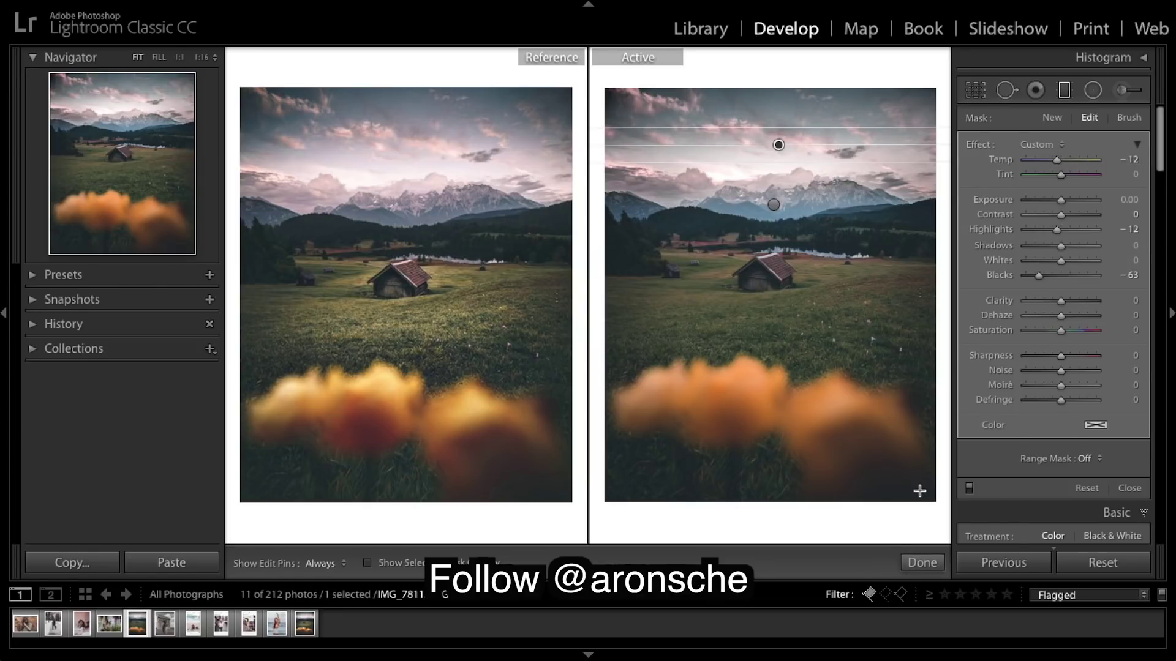
# Step: Finish the upper-sky filter and paint an adjustment-brush mask over the distant mountain slopes with a size-7 brush and Auto Mask on
pyautogui.click(921, 562)
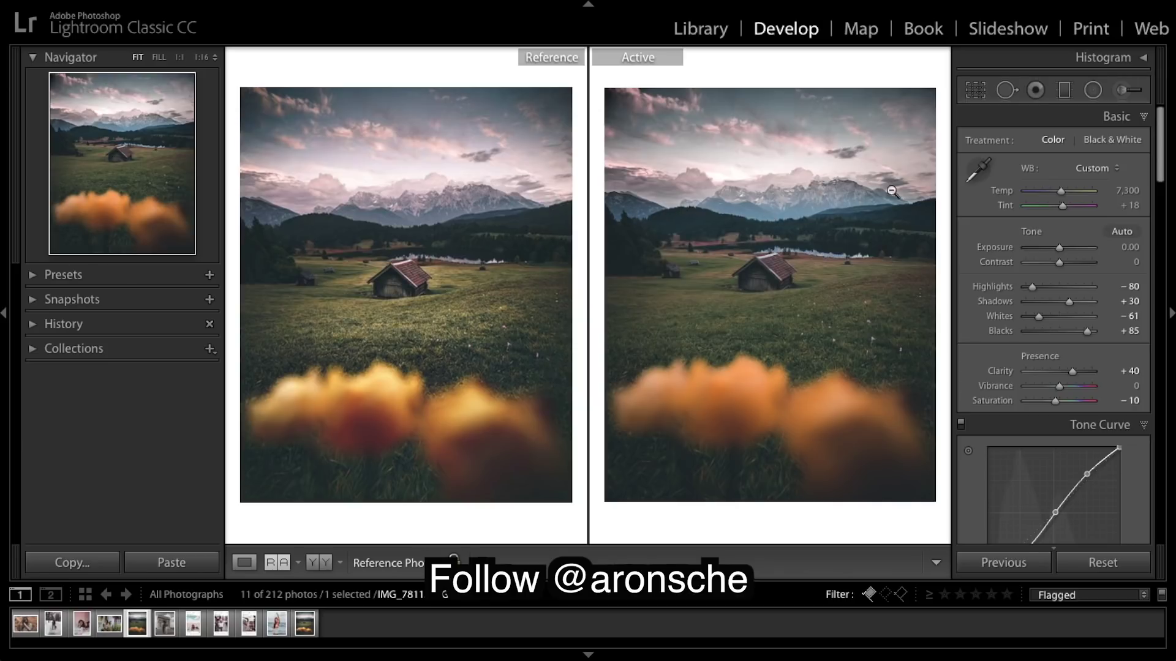
pyautogui.click(1124, 91)
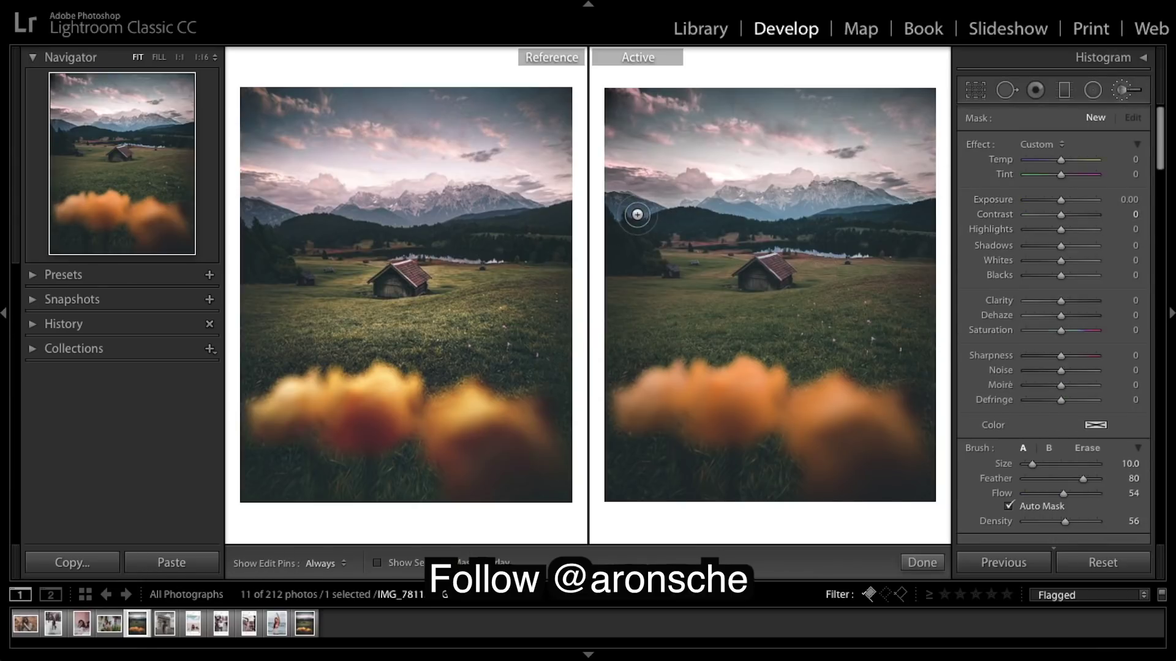
pyautogui.scroll(-4, 660, 210)
pyautogui.scroll(1, 661, 209)
pyautogui.click(378, 563)
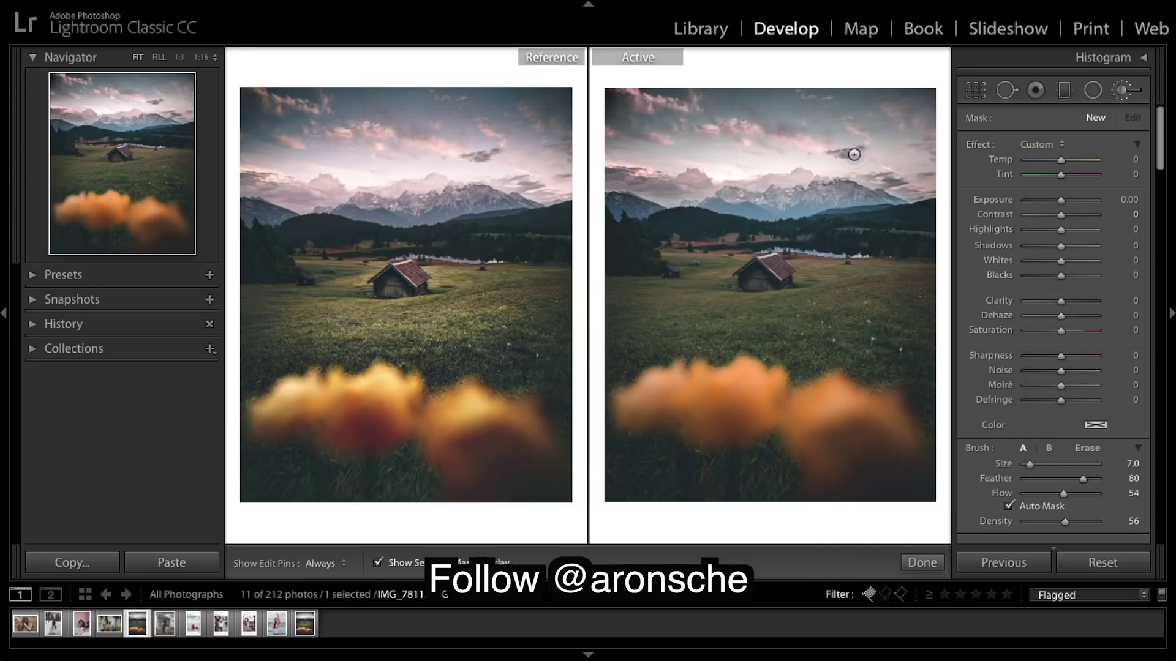
pyautogui.press('h')
pyautogui.moveTo(627, 218)
pyautogui.mouseDown()
pyautogui.moveTo(663, 204)
pyautogui.moveTo(701, 214)
pyautogui.mouseUp()
pyautogui.press('h')
pyautogui.press('h')
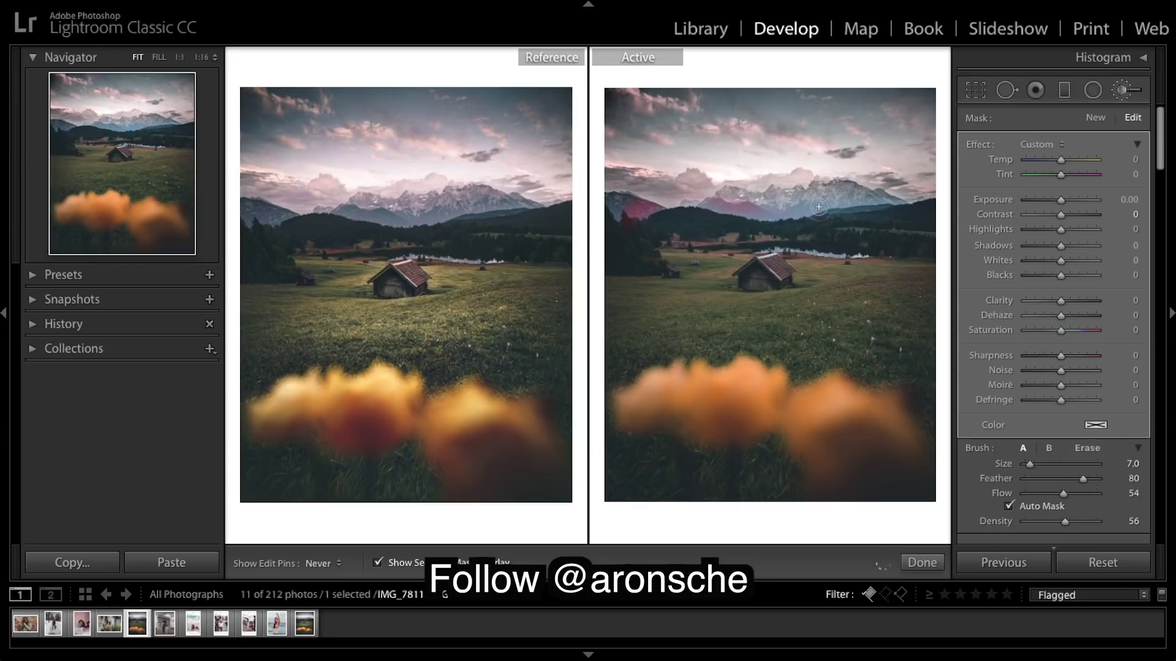
pyautogui.moveTo(895, 196)
pyautogui.mouseDown()
pyautogui.moveTo(924, 205)
pyautogui.moveTo(868, 202)
pyautogui.mouseUp()
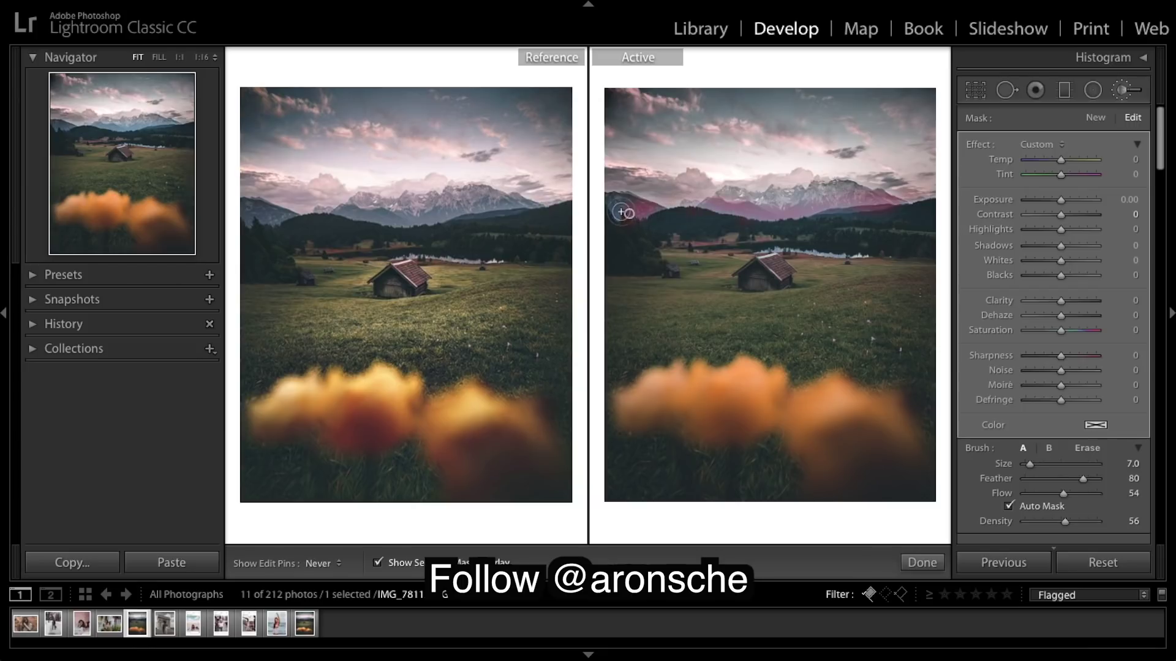
pyautogui.moveTo(821, 211); pyautogui.dragTo(868, 194)
pyautogui.press('h')
pyautogui.click(378, 562)
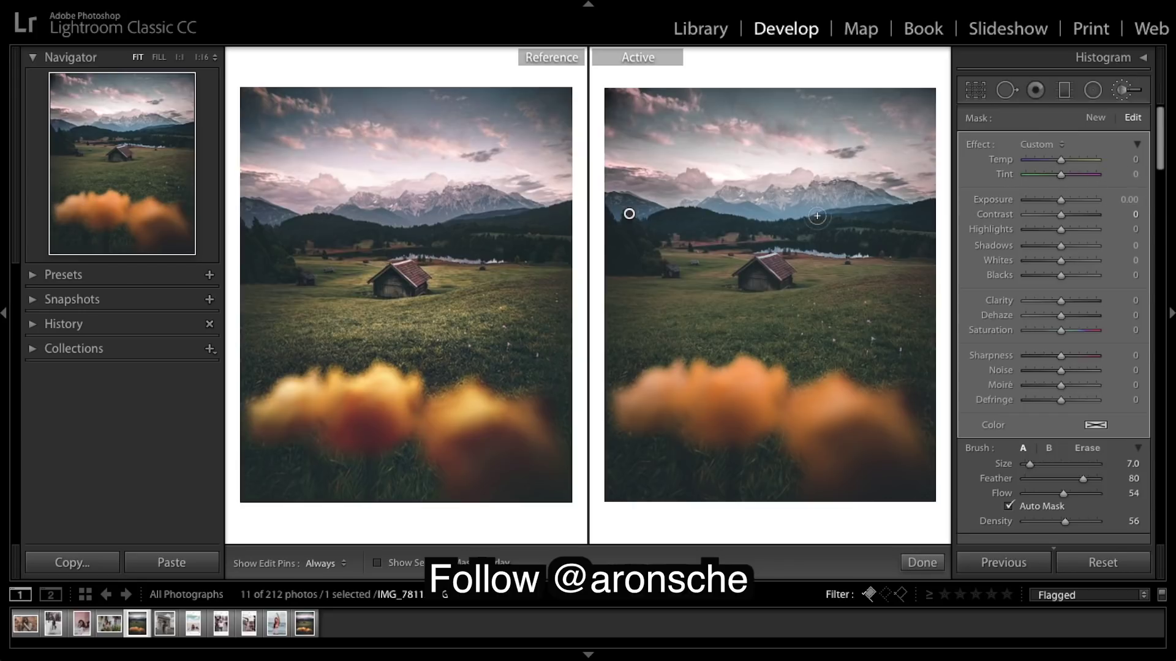
# Step: Set the mountain brush's Temp to 100, Tint to 46, Whites to −78 and Dehaze to 30, and finish editing it
pyautogui.moveTo(1001, 164); pyautogui.dragTo(1139, 166)
pyautogui.moveTo(1069, 176); pyautogui.dragTo(1078, 176)
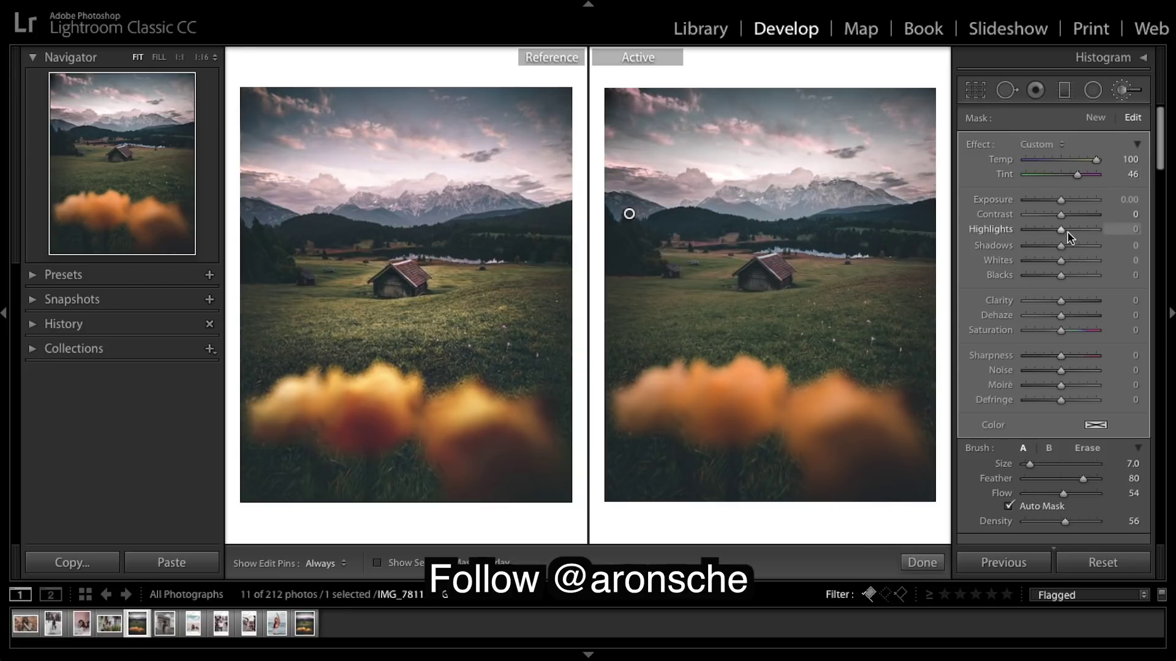
pyautogui.moveTo(1061, 262); pyautogui.dragTo(1035, 263)
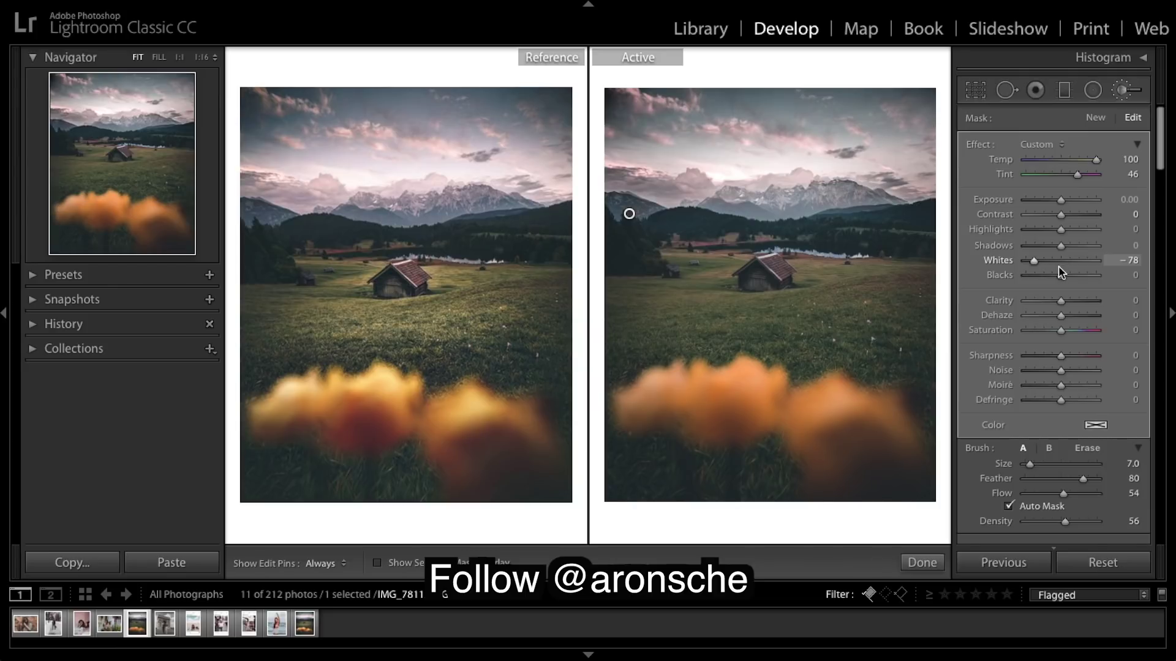
pyautogui.scroll(-1, 1060, 271)
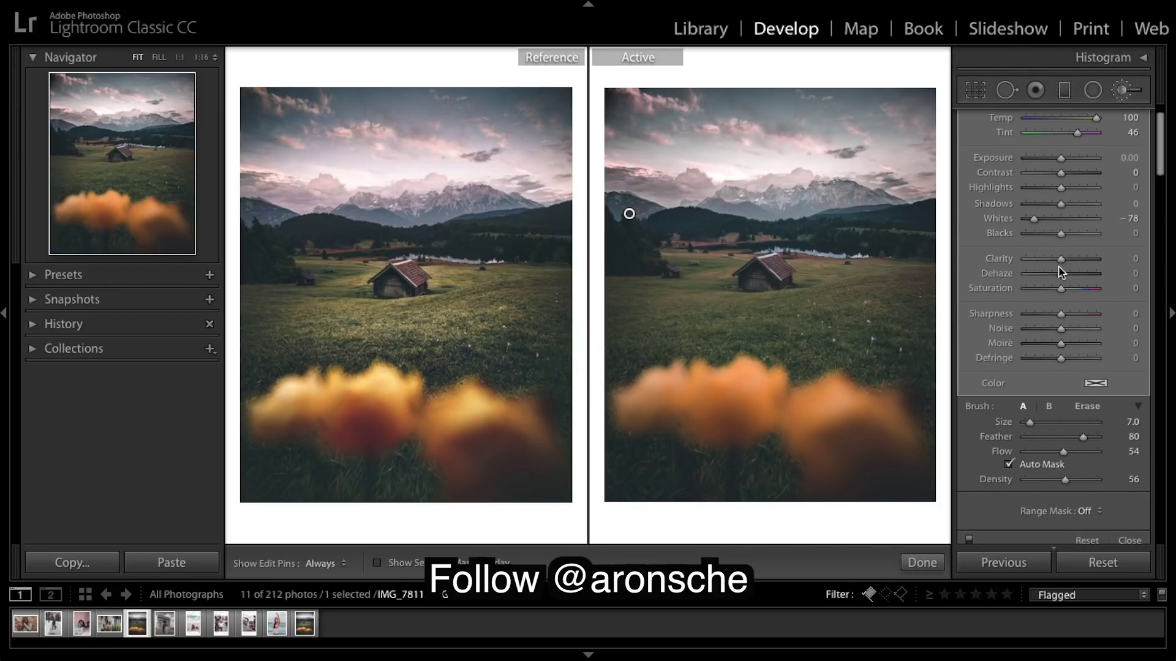
pyautogui.moveTo(1063, 276); pyautogui.dragTo(1074, 275)
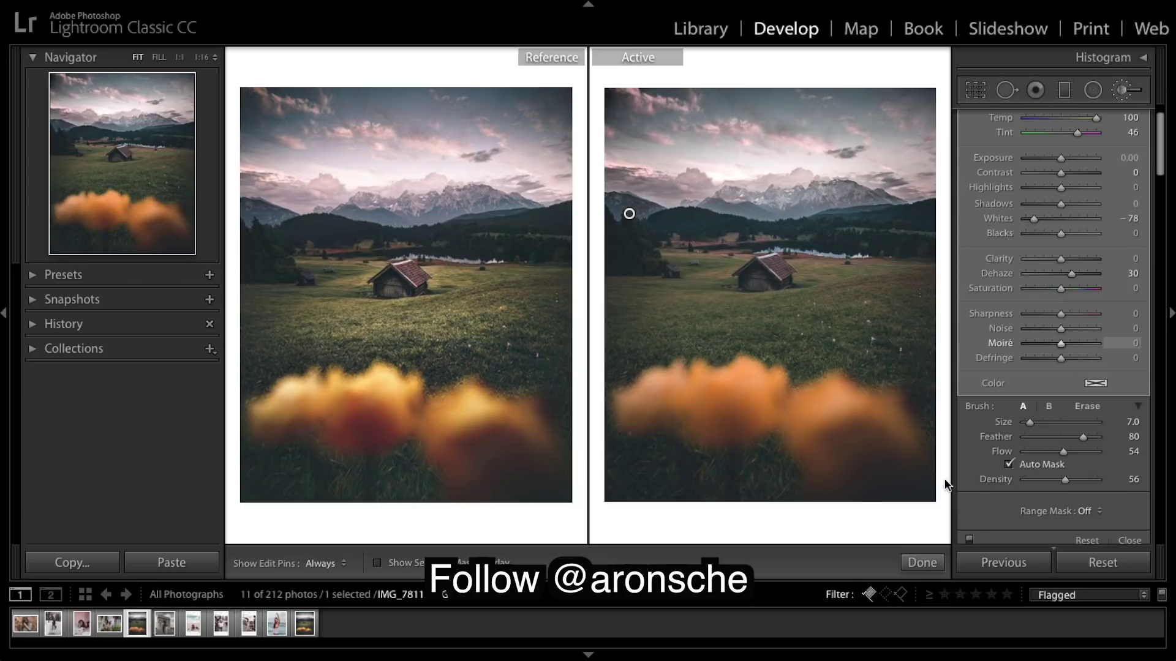
pyautogui.click(916, 564)
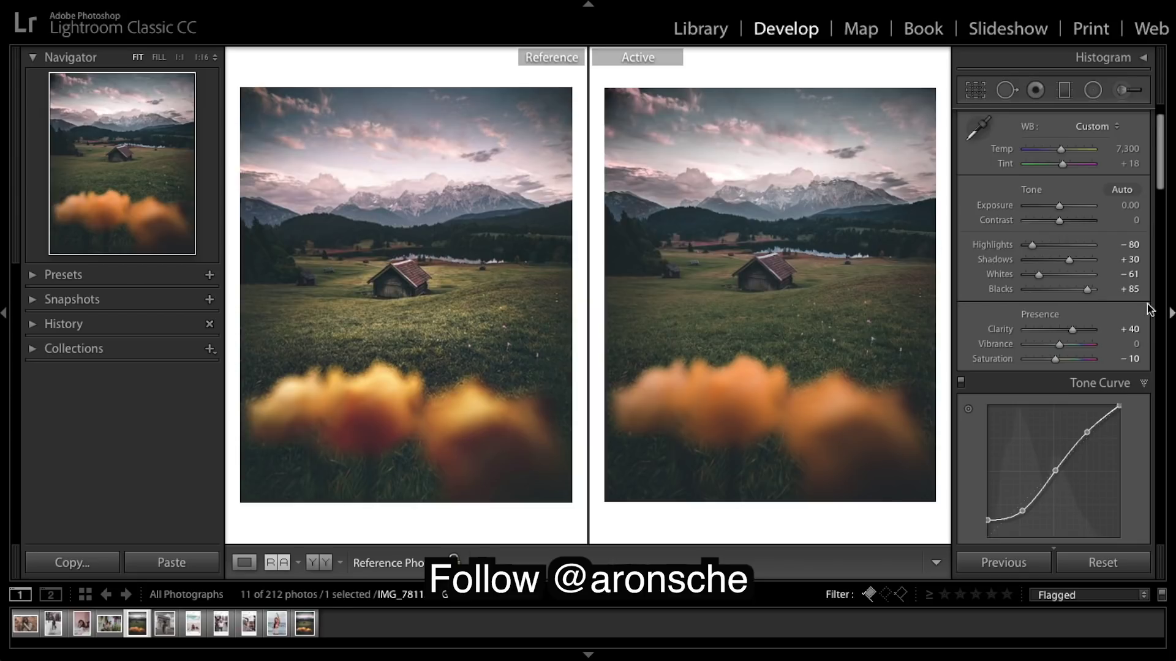
# Step: Paint a new adjustment-brush mask over the meadow around the hut with a size-12 brush, leaving out the hut itself
pyautogui.scroll(-2, 1099, 311)
pyautogui.scroll(4, 1126, 193)
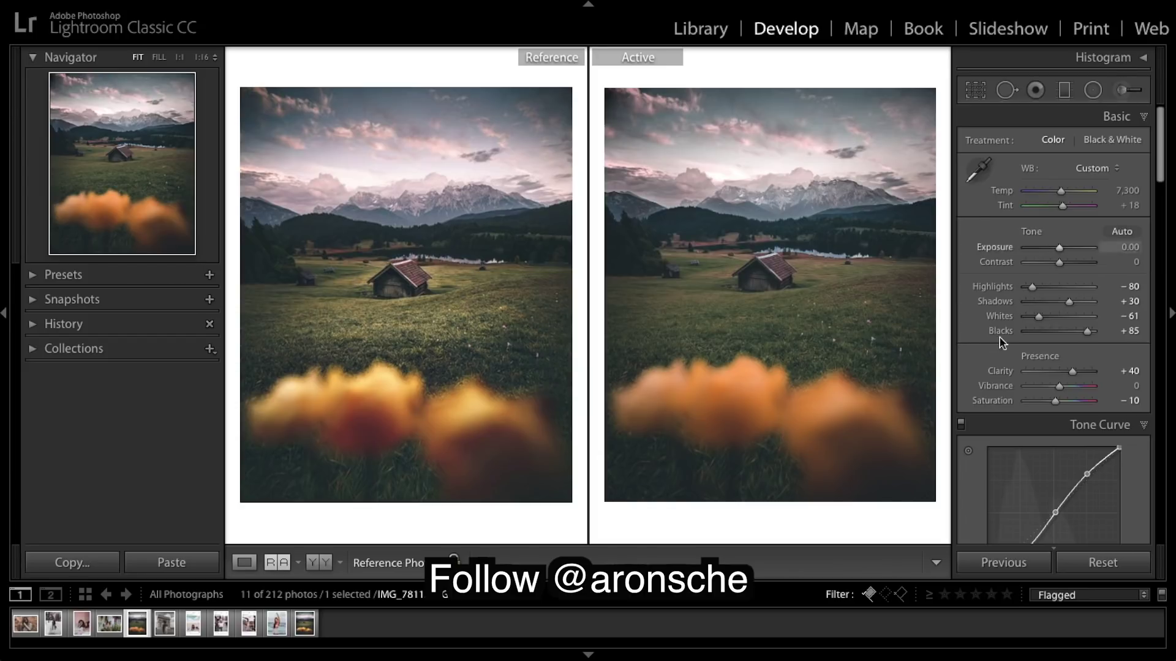
pyautogui.click(1120, 92)
pyautogui.scroll(3, 845, 337)
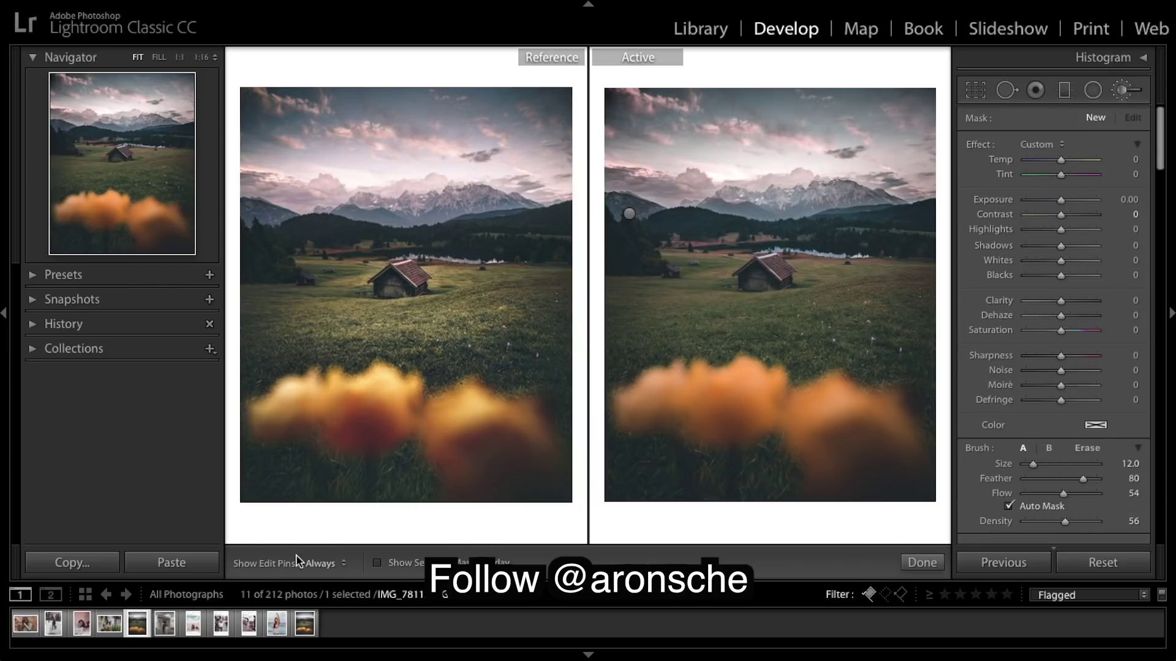
pyautogui.click(378, 562)
pyautogui.press('h')
pyautogui.moveTo(821, 320)
pyautogui.mouseDown()
pyautogui.moveTo(862, 307)
pyautogui.moveTo(833, 296)
pyautogui.moveTo(864, 306)
pyautogui.mouseUp()
pyautogui.press('h')
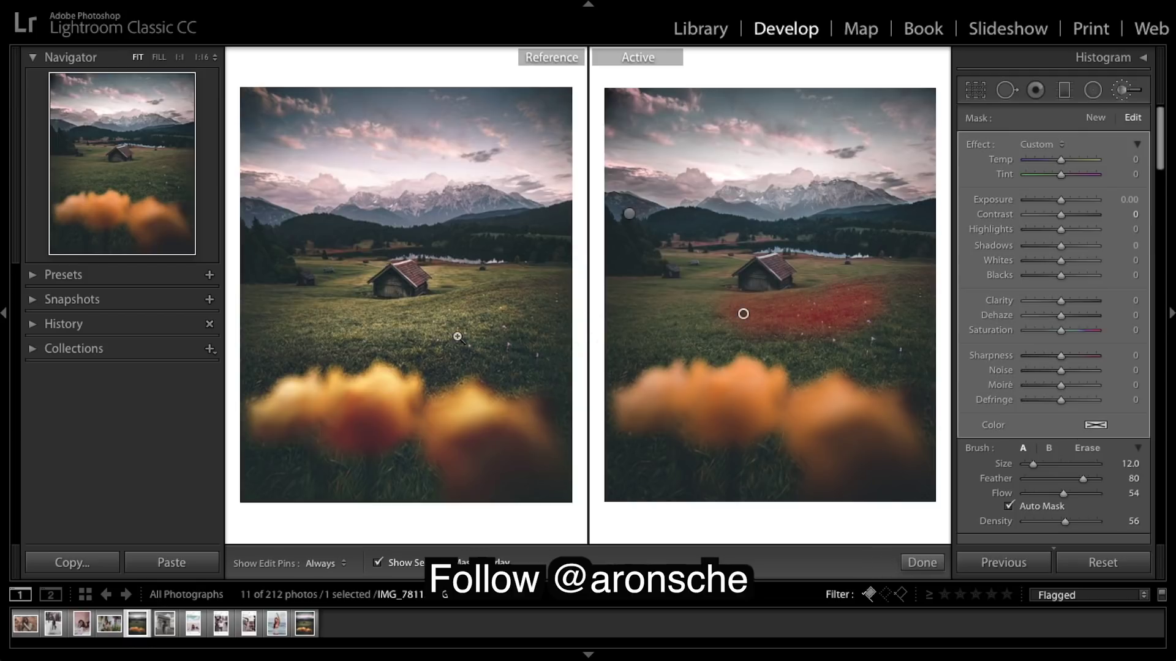
pyautogui.press('h')
pyautogui.moveTo(711, 323)
pyautogui.mouseDown()
pyautogui.moveTo(662, 318)
pyautogui.moveTo(699, 327)
pyautogui.moveTo(673, 318)
pyautogui.moveTo(699, 298)
pyautogui.moveTo(679, 295)
pyautogui.moveTo(703, 282)
pyautogui.moveTo(731, 277)
pyautogui.moveTo(695, 306)
pyautogui.moveTo(750, 312)
pyautogui.moveTo(803, 265)
pyautogui.moveTo(814, 285)
pyautogui.moveTo(832, 274)
pyautogui.moveTo(672, 352)
pyautogui.moveTo(722, 329)
pyautogui.moveTo(660, 322)
pyautogui.moveTo(658, 302)
pyautogui.moveTo(711, 326)
pyautogui.moveTo(780, 312)
pyautogui.moveTo(721, 305)
pyautogui.moveTo(831, 285)
pyautogui.moveTo(709, 292)
pyautogui.moveTo(699, 306)
pyautogui.moveTo(811, 305)
pyautogui.moveTo(801, 333)
pyautogui.moveTo(885, 317)
pyautogui.mouseUp()
pyautogui.press('h')
pyautogui.press('alt')
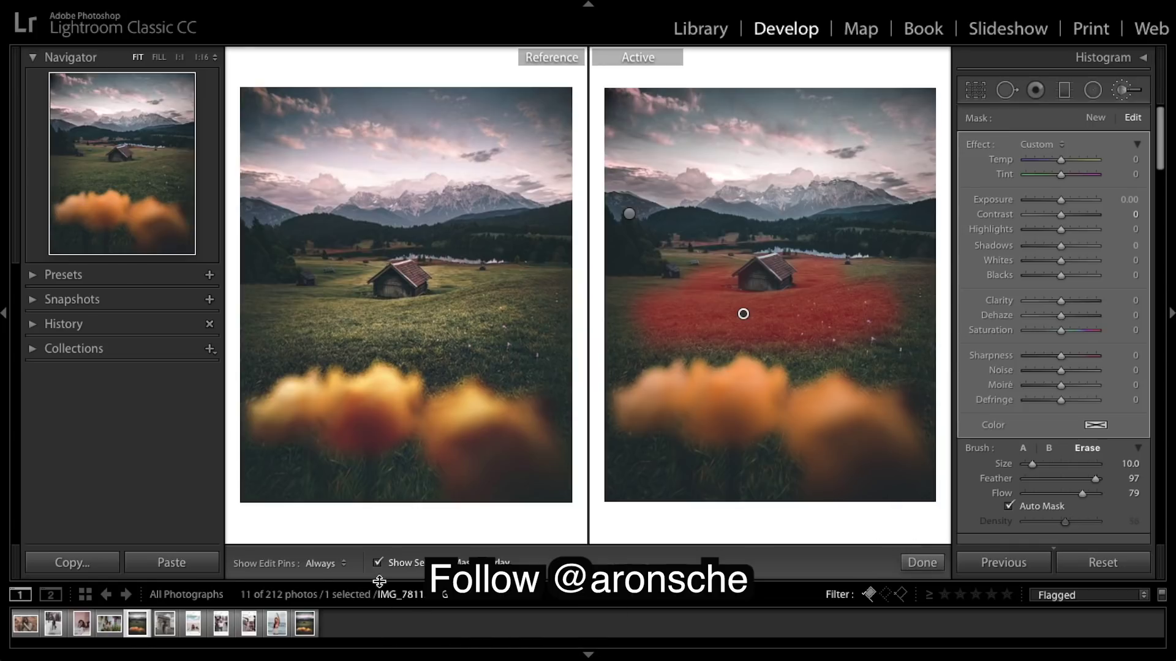
pyautogui.click(378, 563)
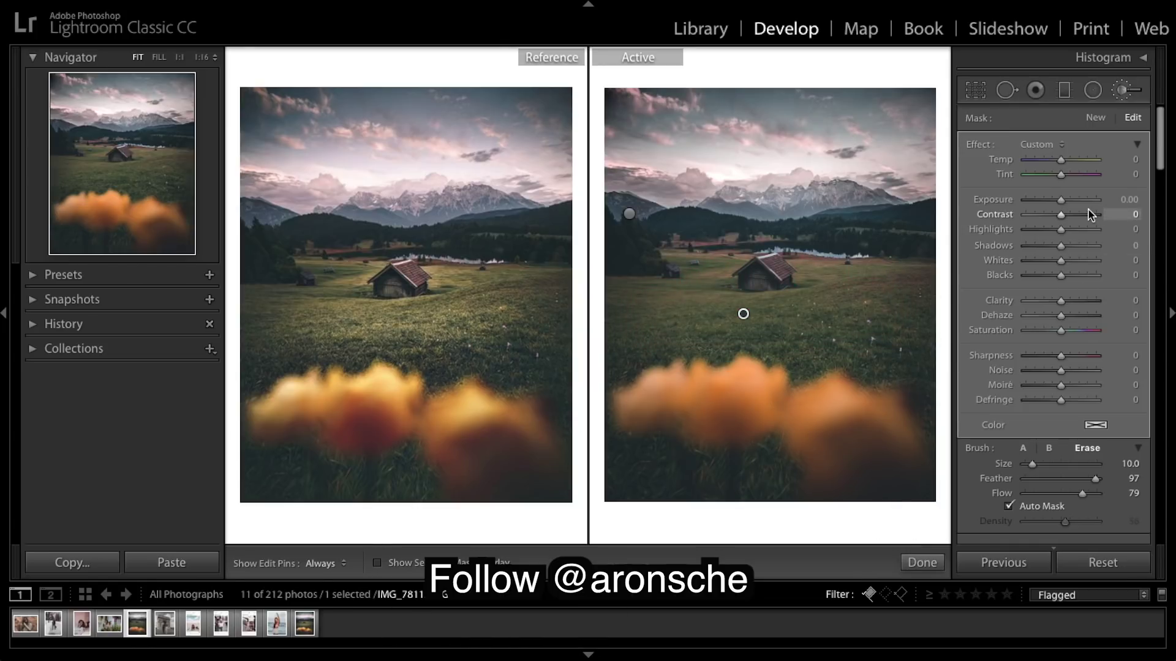
# Step: Set the meadow brush's Exposure to 0.52, Contrast to 100, Highlights to 63 and Shadows to 30
pyautogui.moveTo(1060, 200); pyautogui.dragTo(1067, 202)
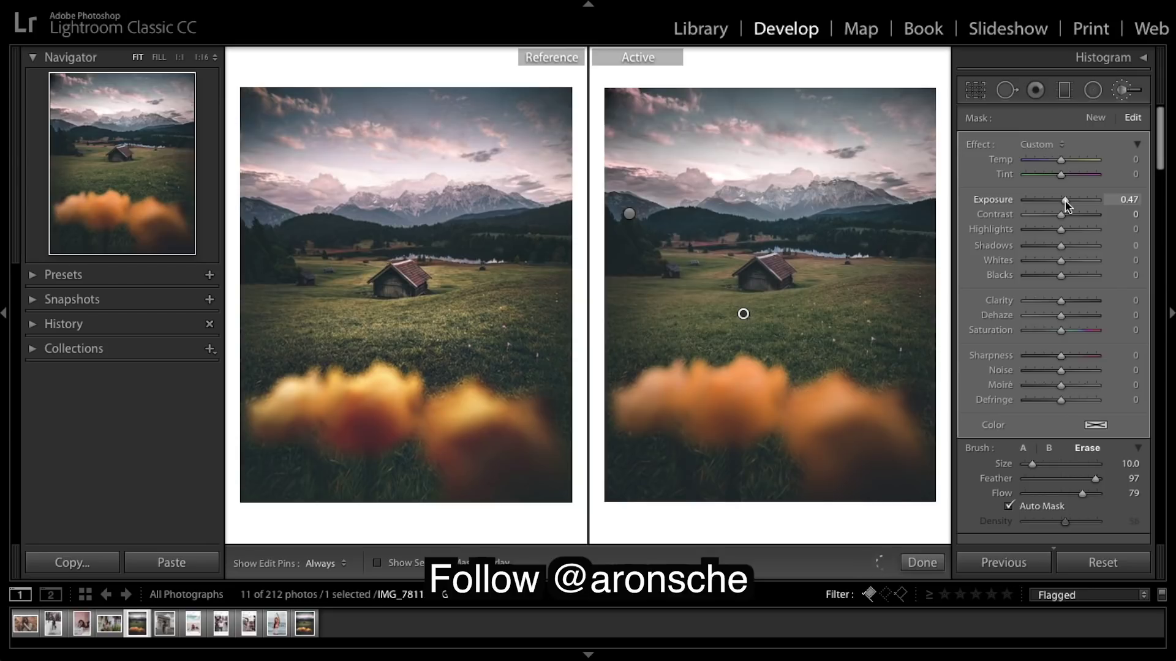
pyautogui.moveTo(1067, 206); pyautogui.dragTo(1066, 206)
pyautogui.moveTo(1062, 214); pyautogui.dragTo(1151, 226)
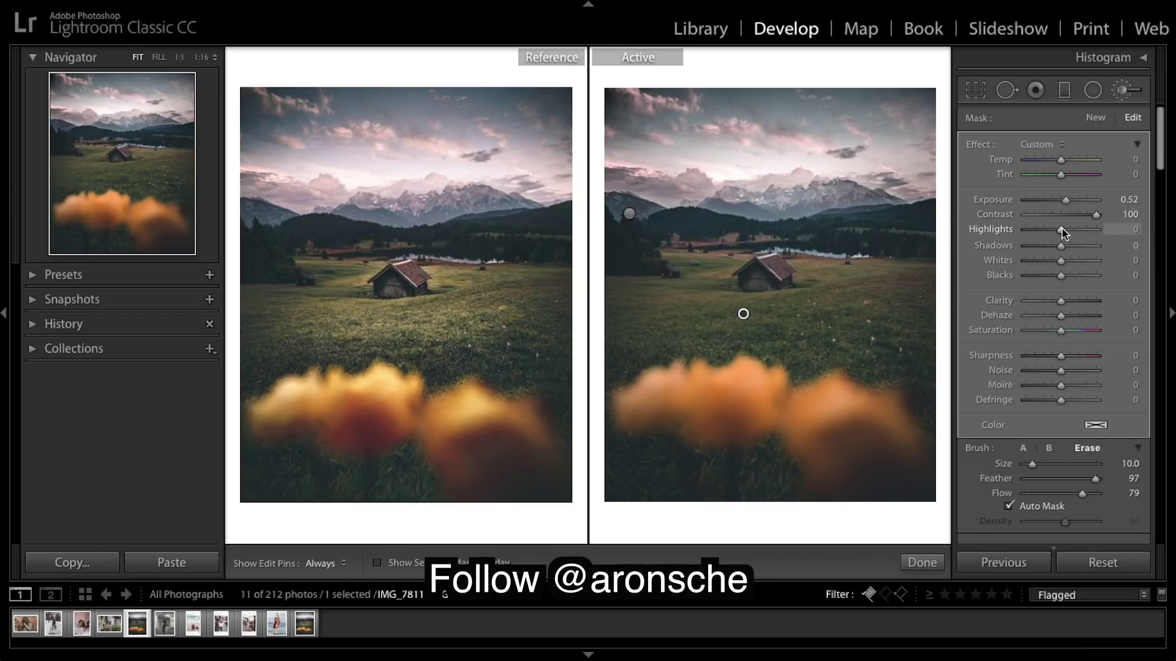
pyautogui.moveTo(1064, 229); pyautogui.dragTo(1096, 243)
pyautogui.moveTo(1087, 240); pyautogui.dragTo(1085, 240)
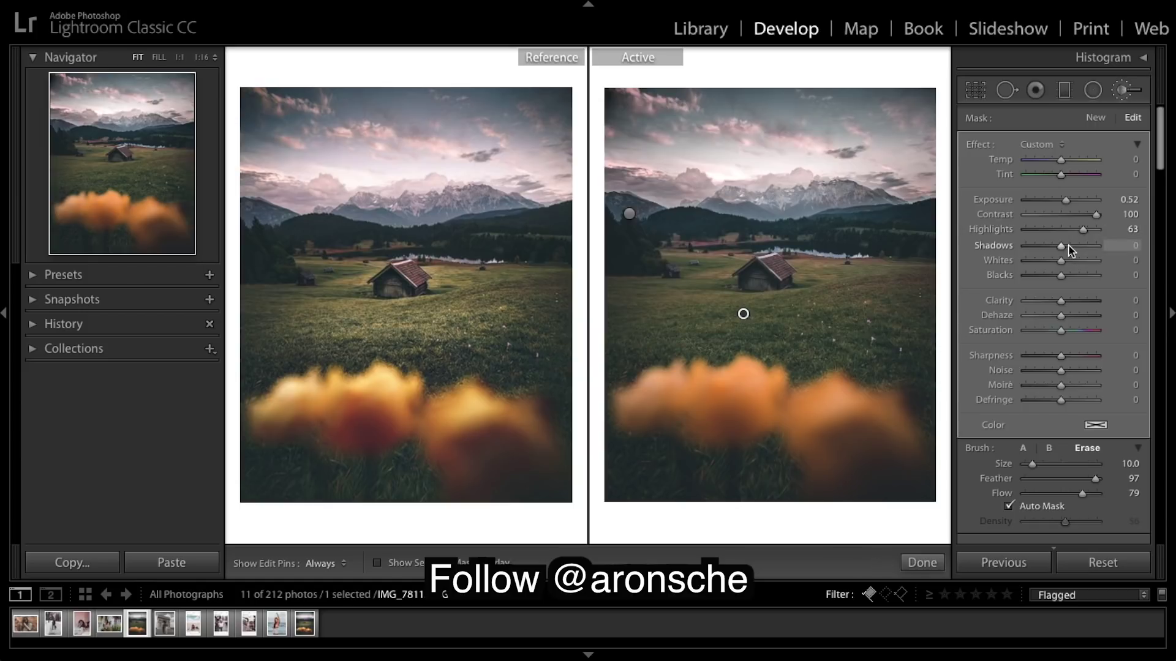
pyautogui.moveTo(1066, 250); pyautogui.dragTo(1076, 252)
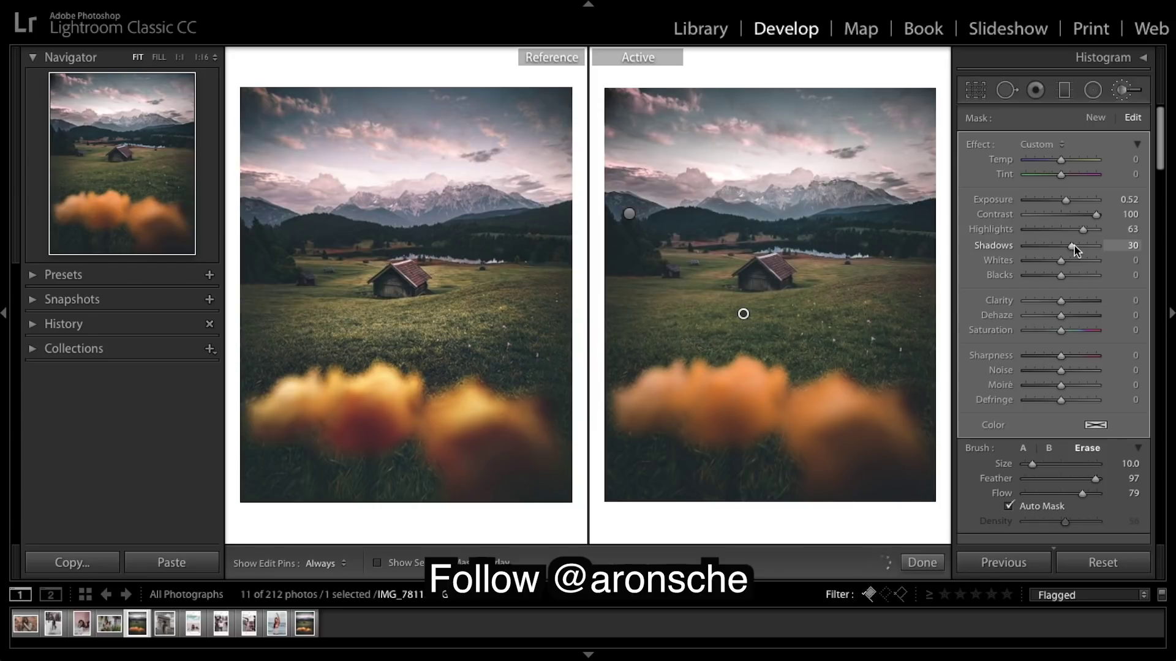
# Step: Set the meadow brush's Whites to 82, Clarity to 49 and Saturation to −10, and finish editing it
pyautogui.moveTo(1063, 263); pyautogui.dragTo(1092, 267)
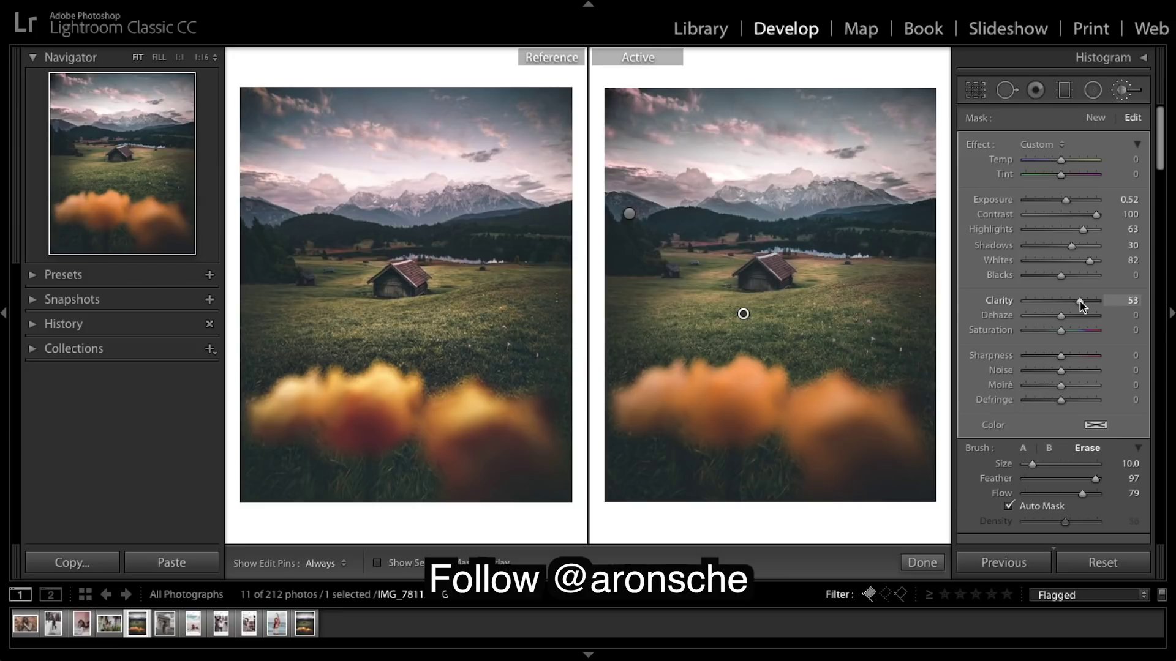
pyautogui.moveTo(1080, 304); pyautogui.dragTo(1077, 302)
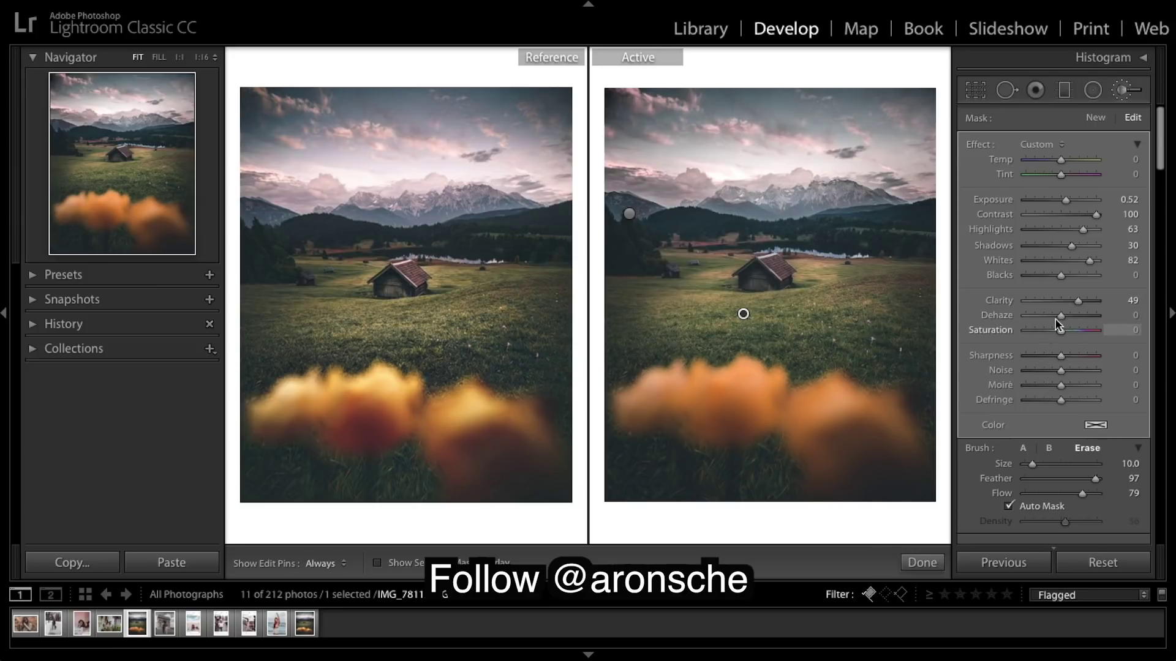
pyautogui.moveTo(1059, 330); pyautogui.dragTo(1056, 336)
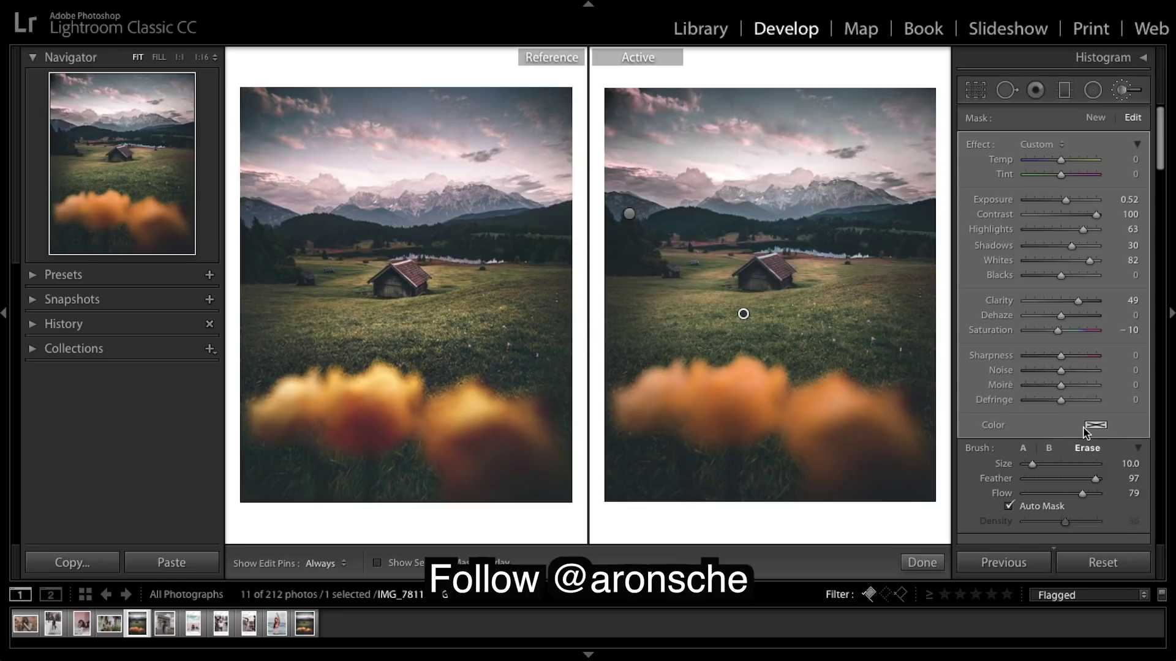
pyautogui.click(921, 563)
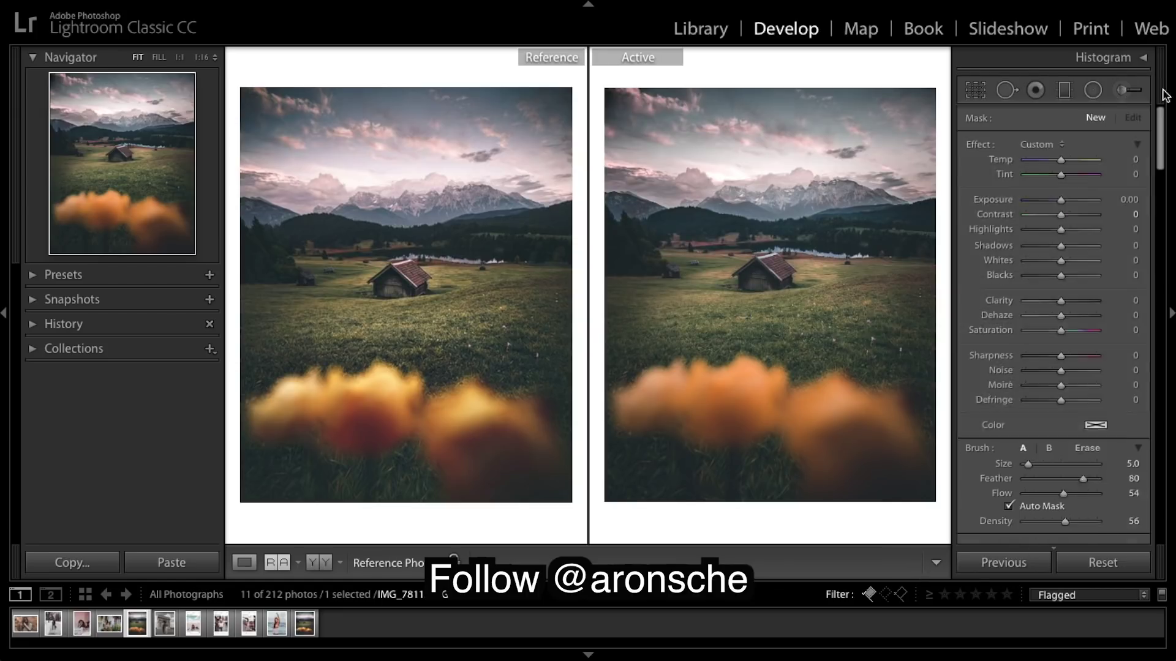
# Step: Reselect the meadow brush adjustment, extend its mask over the grass around the hut with a size-12 brush, and finish editing it
pyautogui.click(1121, 92)
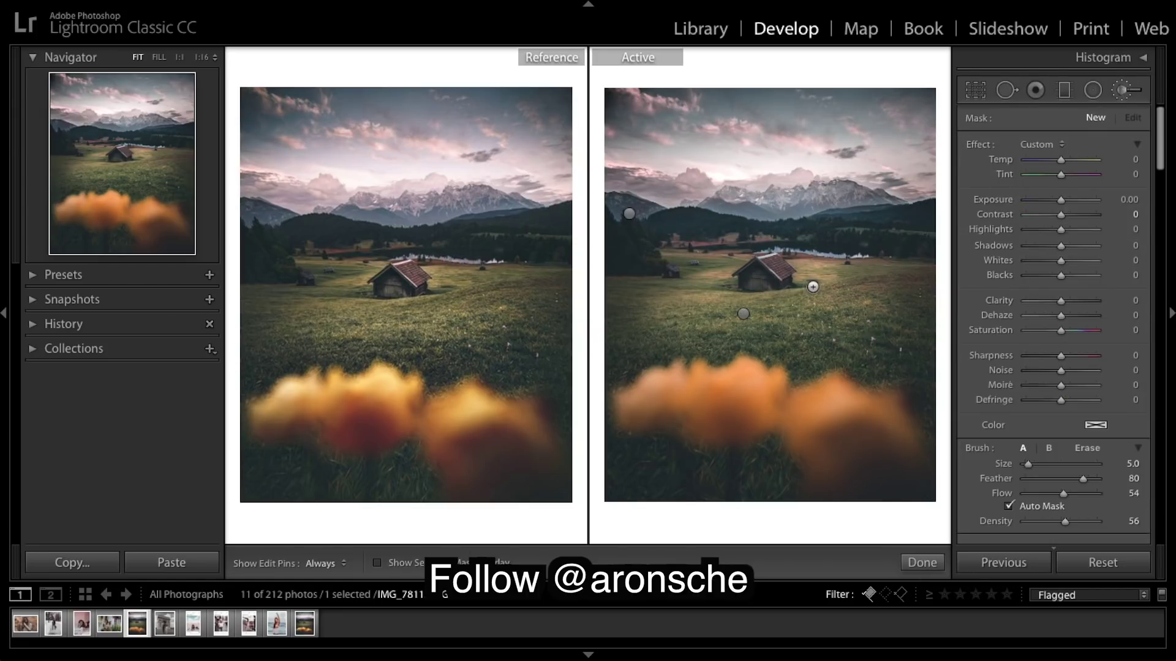
pyautogui.click(743, 314)
pyautogui.scroll(3, 791, 306)
pyautogui.press('h')
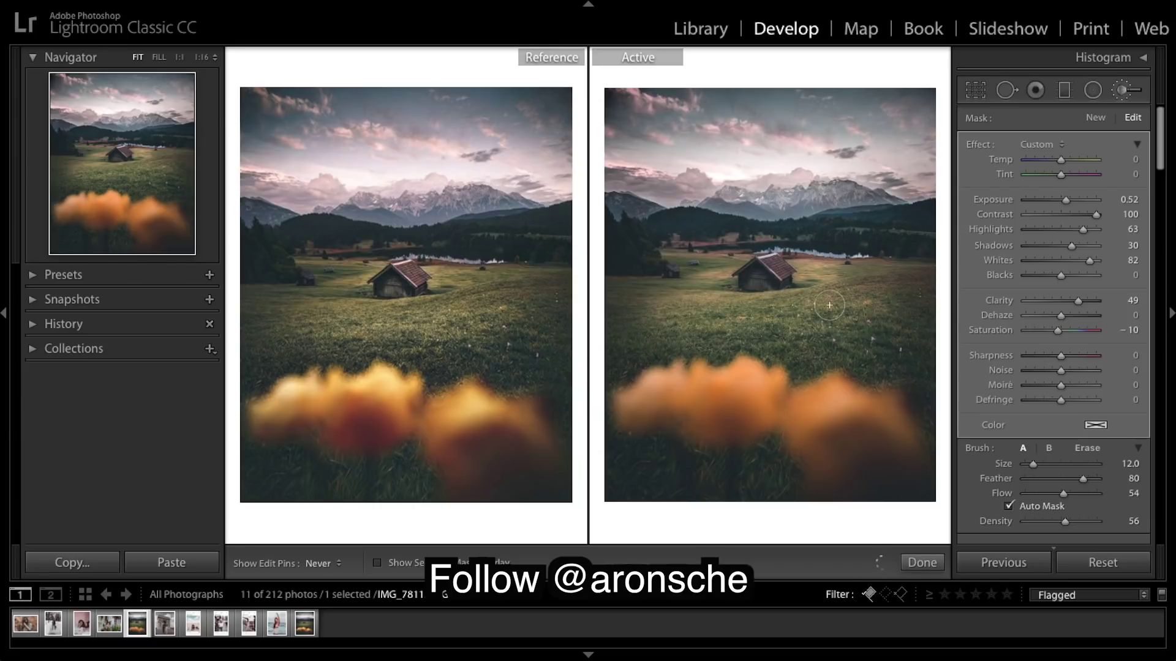
pyautogui.press('h')
pyautogui.press('h')
pyautogui.press('h')
pyautogui.press('h')
pyautogui.press('h')
pyautogui.press('h')
pyautogui.press('h')
pyautogui.press('h')
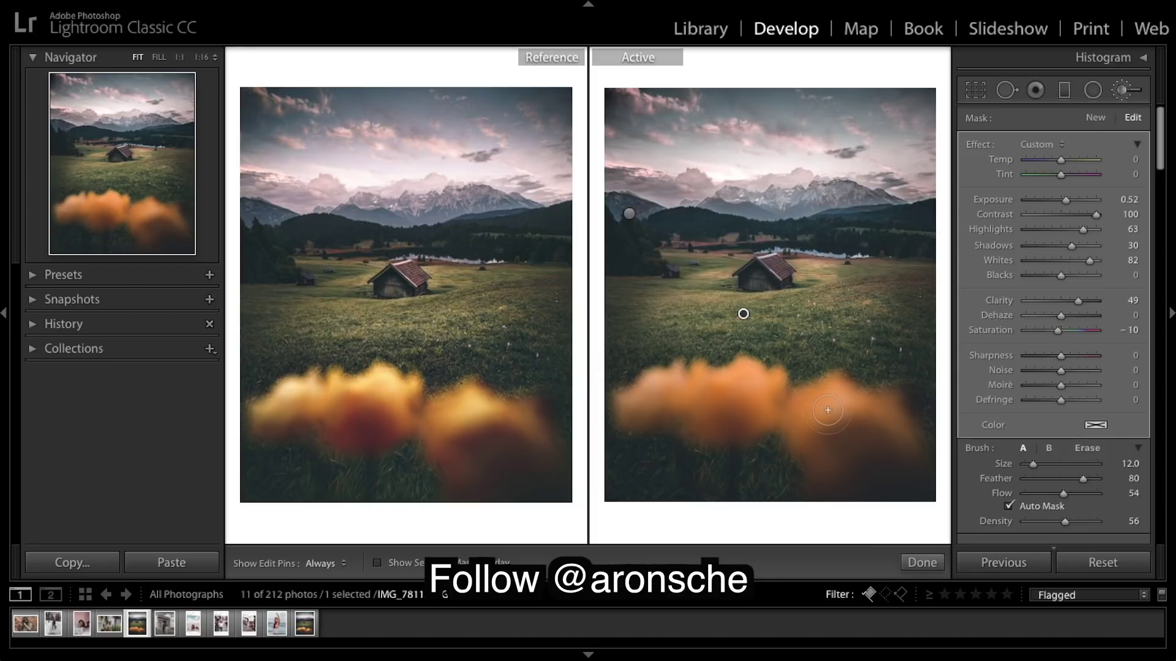
pyautogui.click(922, 562)
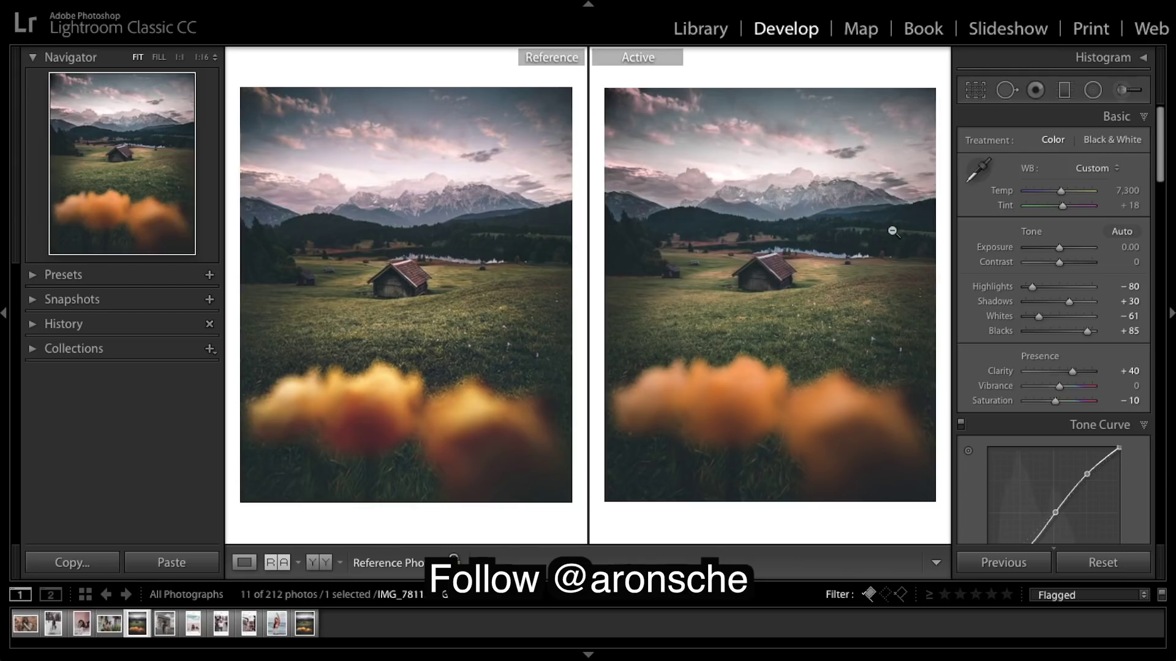
# Step: Paint a new adjustment-brush mask over the hut's walls and roof with a size-12 brush and Auto Mask on
pyautogui.click(799, 276)
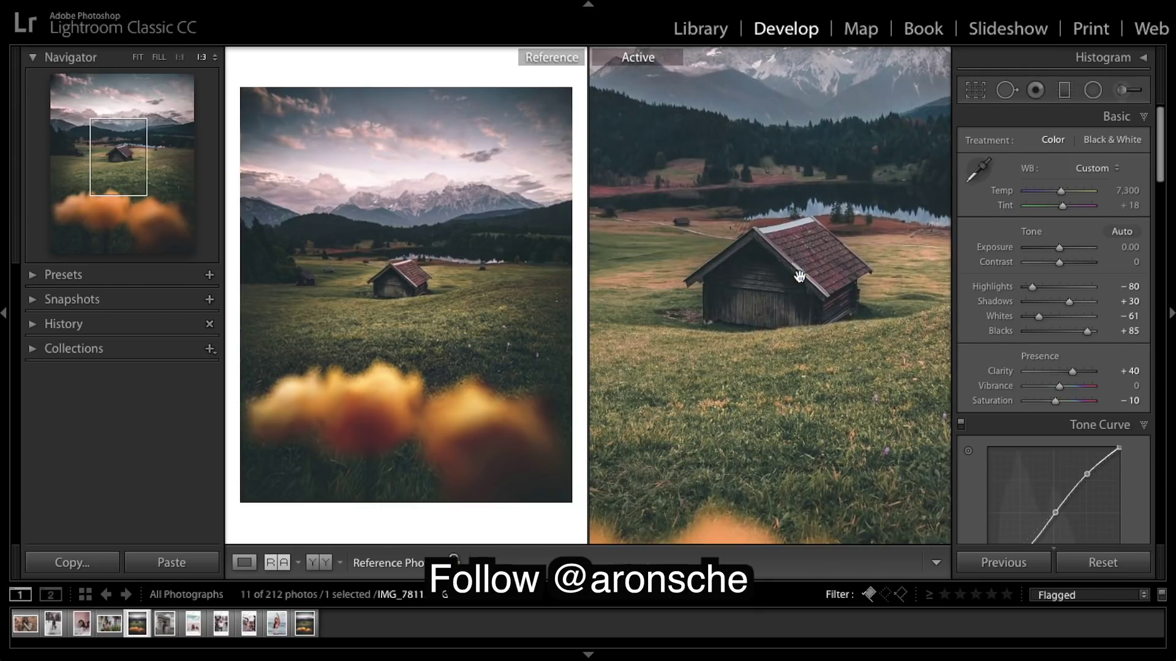
pyautogui.click(1121, 90)
pyautogui.press('h')
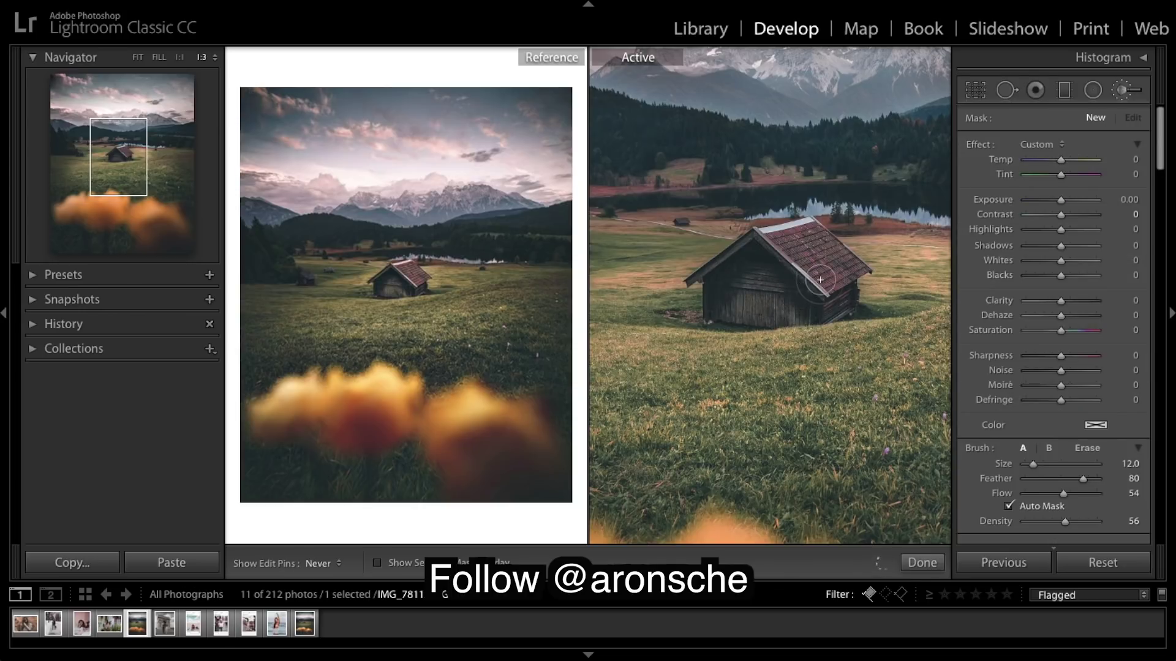
pyautogui.press('h')
pyautogui.click(377, 563)
pyautogui.press('h')
pyautogui.moveTo(802, 266)
pyautogui.mouseDown()
pyautogui.moveTo(809, 242)
pyautogui.moveTo(735, 277)
pyautogui.moveTo(756, 248)
pyautogui.moveTo(778, 309)
pyautogui.moveTo(834, 304)
pyautogui.moveTo(795, 232)
pyautogui.mouseUp()
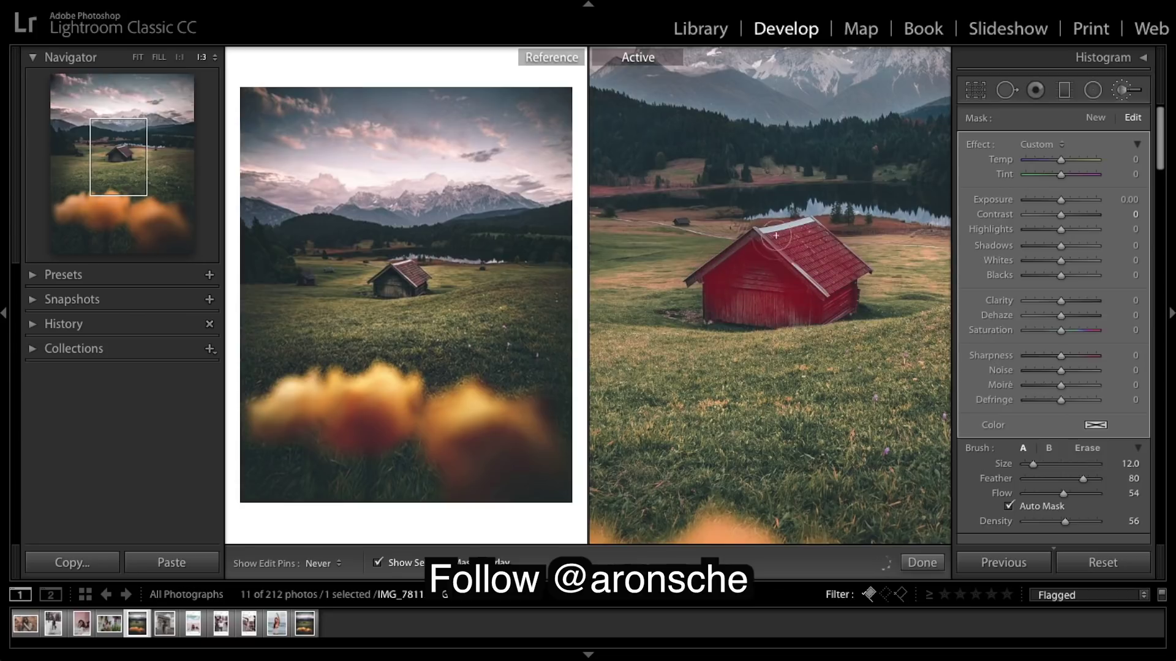
pyautogui.press('h')
pyautogui.press('z')
pyautogui.press('o')
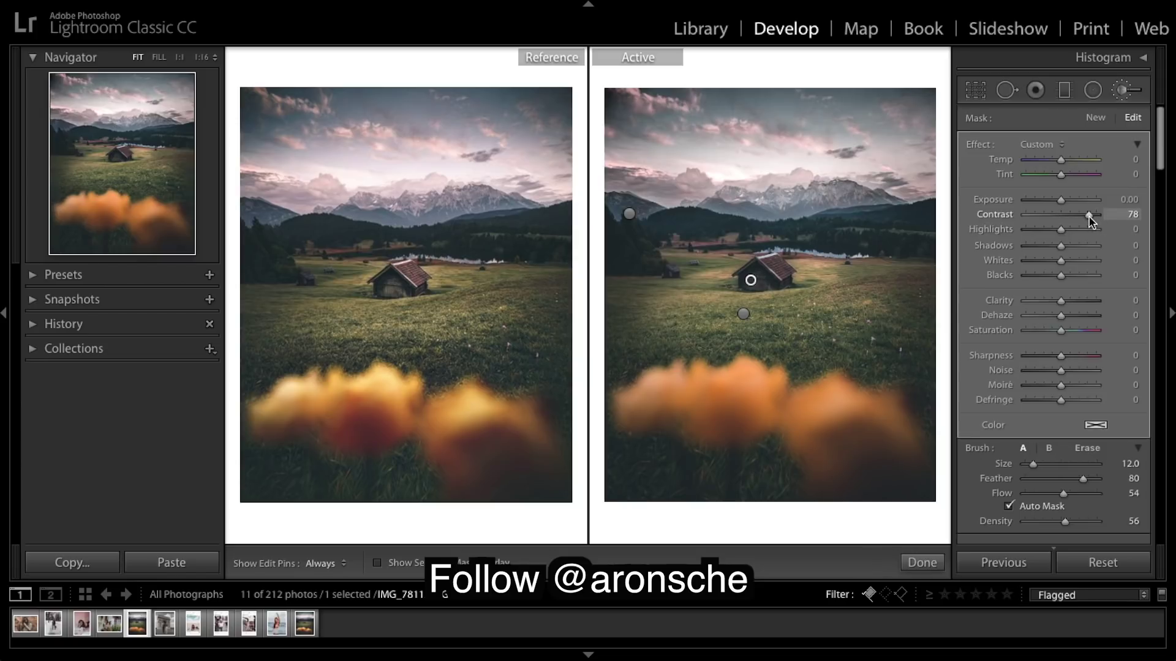
# Step: Set the hut brush's Contrast to 68, Shadows to 63 and Whites to 28
pyautogui.moveTo(1088, 219); pyautogui.dragTo(1085, 220)
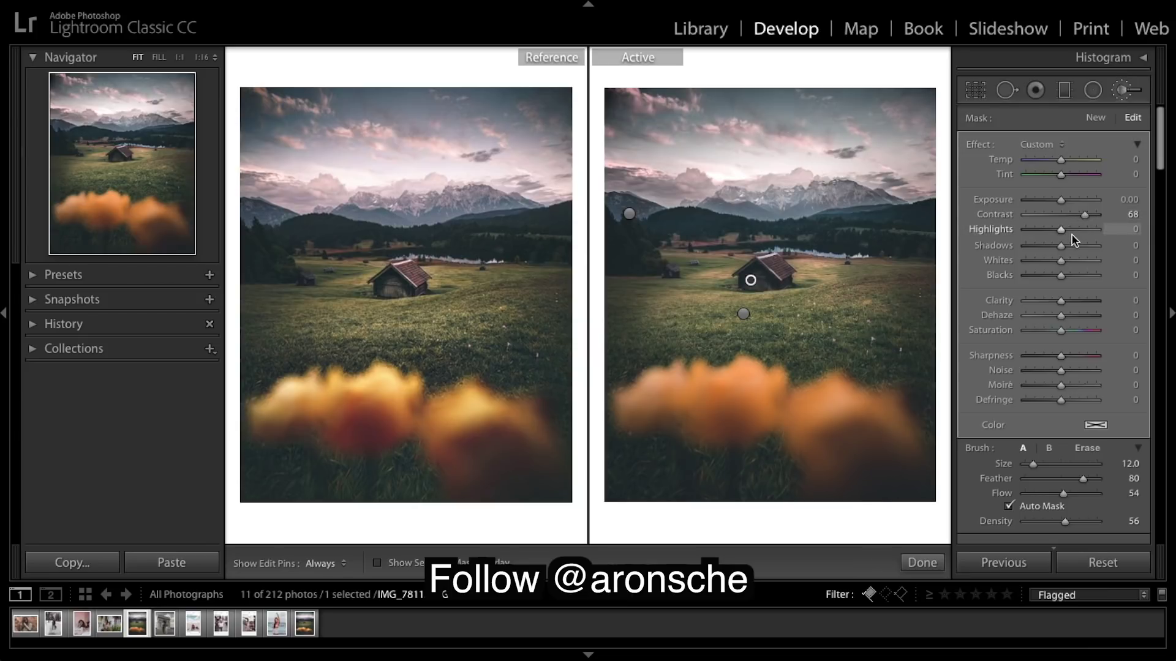
pyautogui.click(1083, 248)
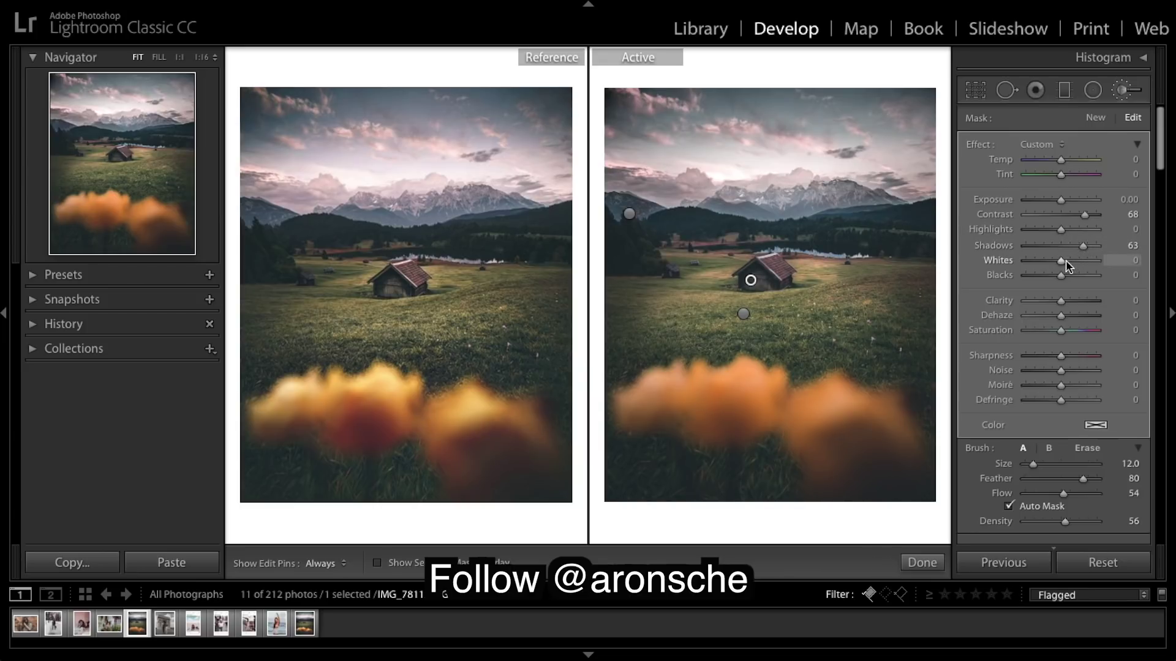
pyautogui.moveTo(1065, 261); pyautogui.dragTo(1072, 259)
pyautogui.moveTo(1076, 263); pyautogui.dragTo(1074, 264)
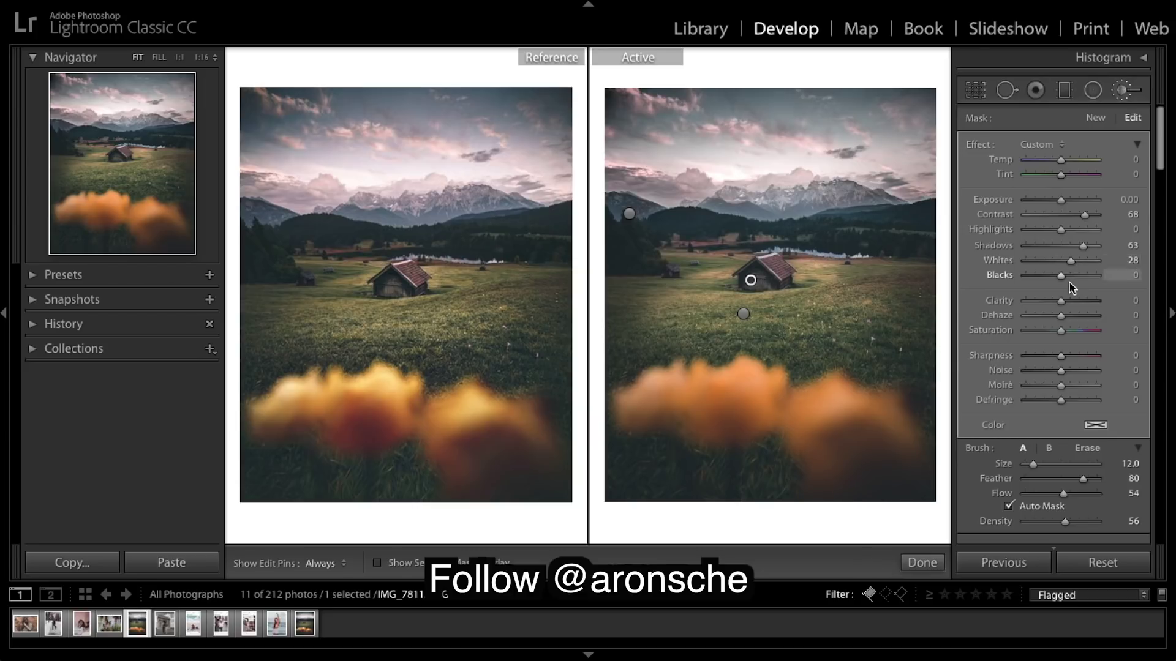
# Step: Set the hut brush's Clarity to 53, raise its Sharpness, and finish editing the brush
pyautogui.moveTo(1065, 300); pyautogui.dragTo(1080, 301)
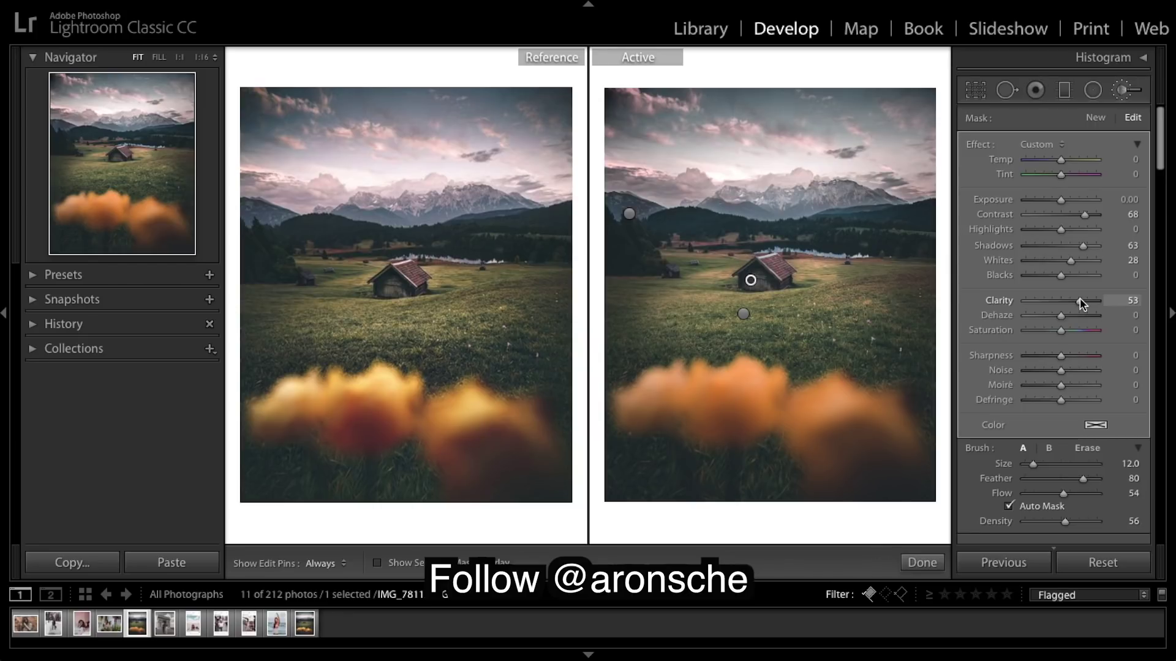
pyautogui.click(1075, 355)
pyautogui.click(923, 563)
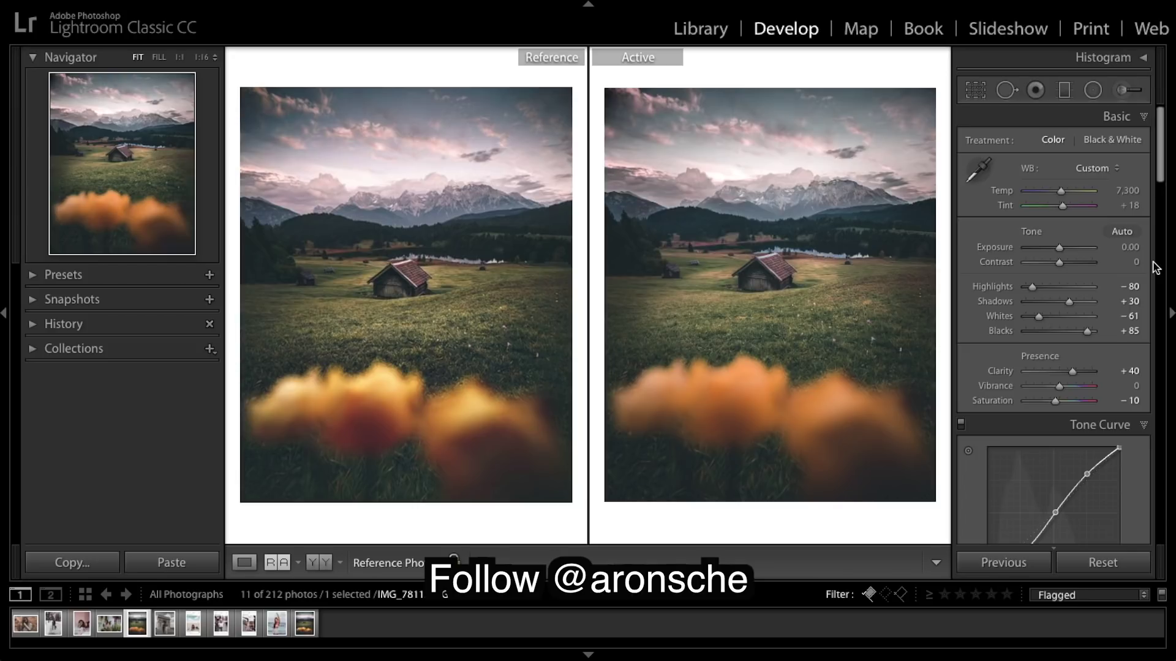
# Step: Paint a new adjustment-brush mask over the grass between the hut and the flowers with a size-12 brush and Auto Mask on
pyautogui.click(1123, 90)
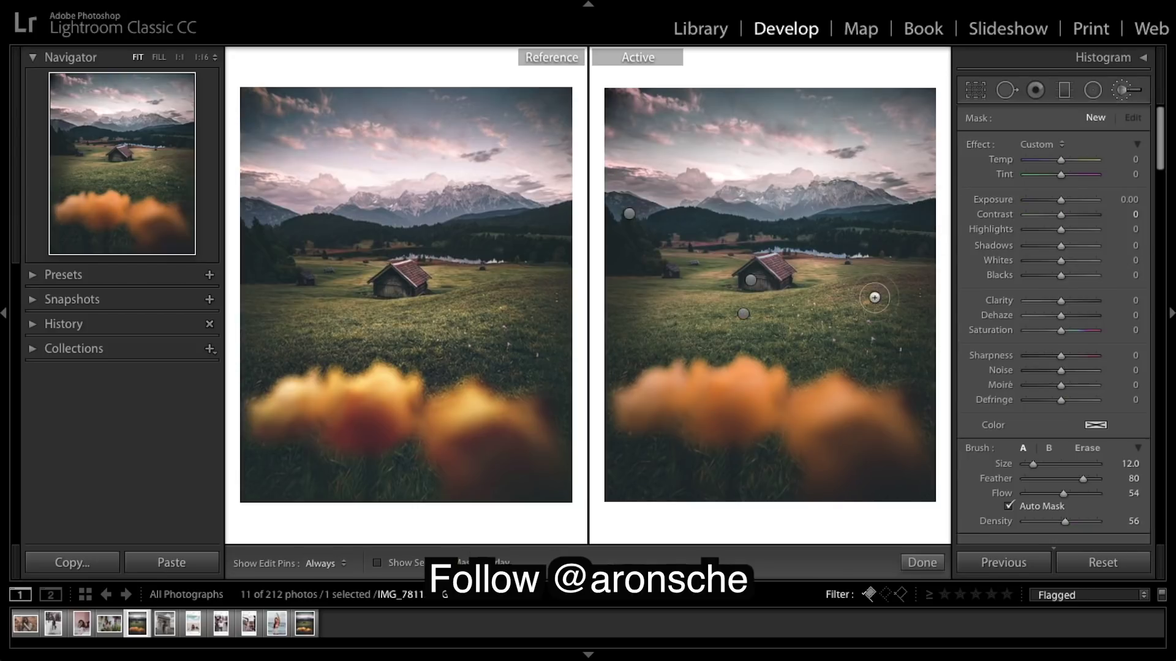
pyautogui.moveTo(690, 336); pyautogui.dragTo(885, 331)
pyautogui.moveTo(631, 353)
pyautogui.mouseDown()
pyautogui.moveTo(818, 350)
pyautogui.moveTo(866, 375)
pyautogui.moveTo(674, 340)
pyautogui.moveTo(860, 338)
pyautogui.moveTo(641, 348)
pyautogui.moveTo(840, 338)
pyautogui.moveTo(868, 320)
pyautogui.mouseUp()
pyautogui.click(378, 563)
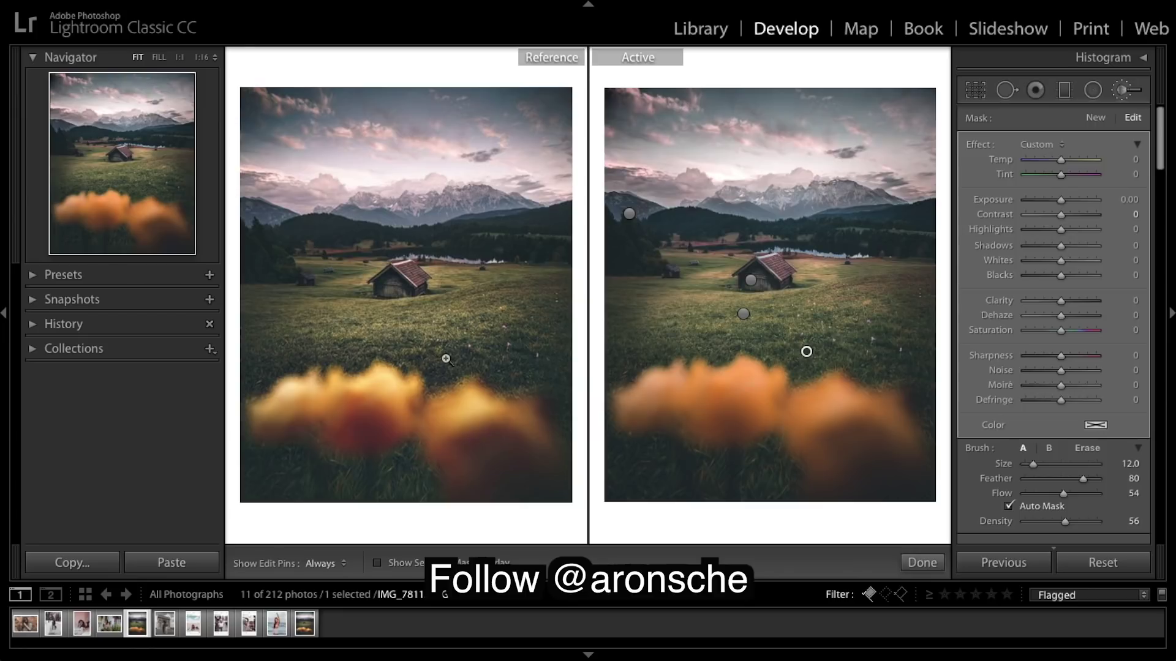
# Step: Set the new grass brush's Contrast to 77, Shadows to −21, Whites to 52 and Clarity to 60, and finish editing it
pyautogui.click(1088, 213)
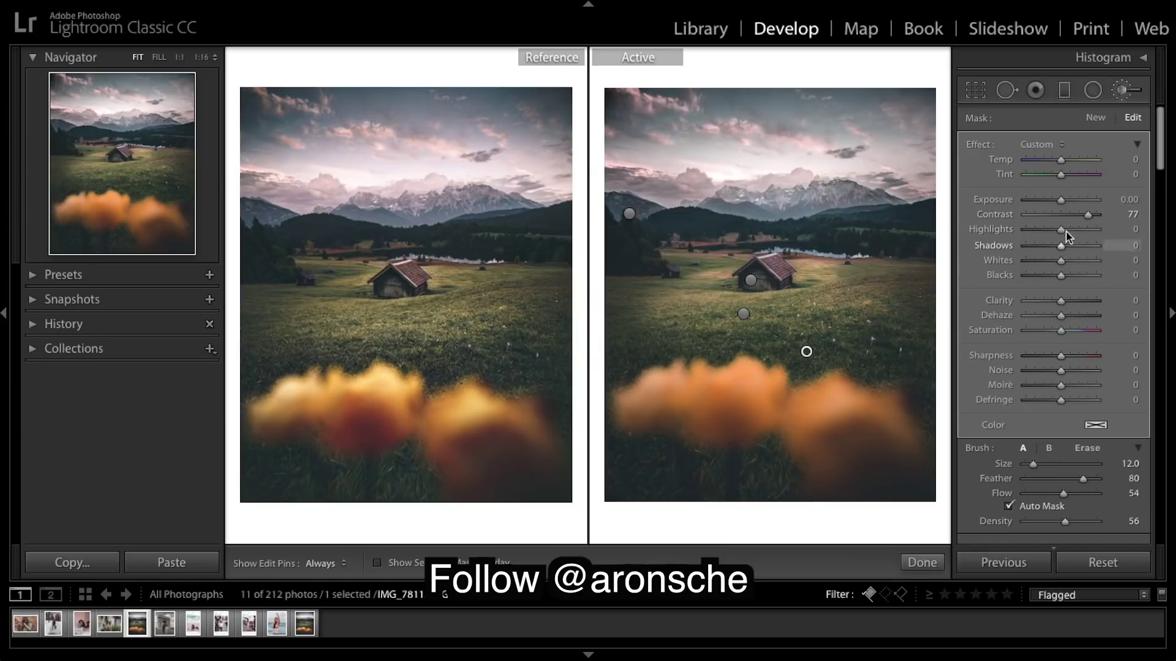
pyautogui.moveTo(1061, 246); pyautogui.dragTo(1058, 250)
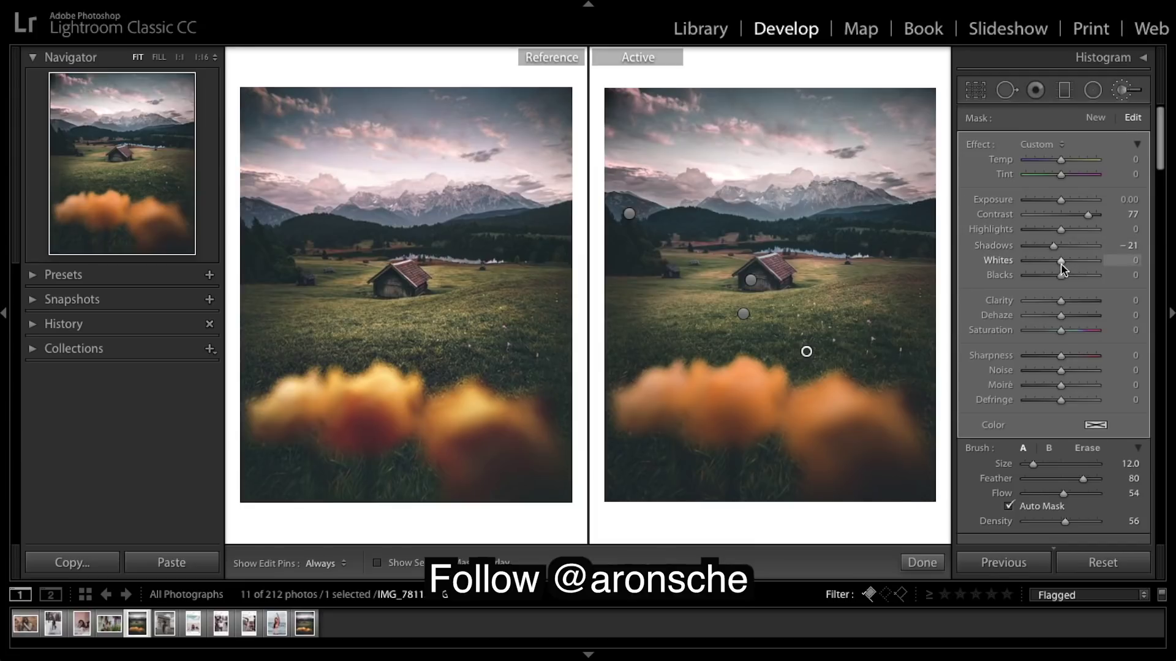
pyautogui.moveTo(1060, 262); pyautogui.dragTo(1078, 264)
pyautogui.moveTo(1079, 267); pyautogui.dragTo(1081, 267)
pyautogui.moveTo(1079, 301); pyautogui.dragTo(1083, 305)
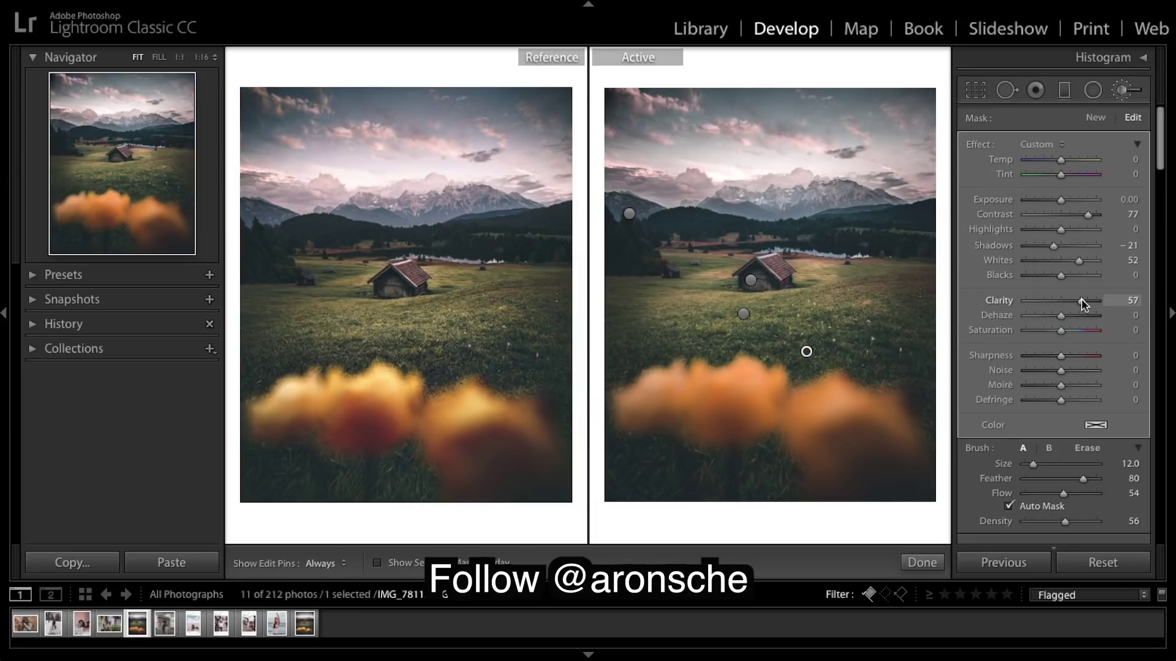
pyautogui.moveTo(1083, 305); pyautogui.dragTo(1085, 306)
pyautogui.click(922, 562)
# Step: Compare the grass and hut detail of the active and reference photos up close, and return both to the full view
pyautogui.click(813, 341)
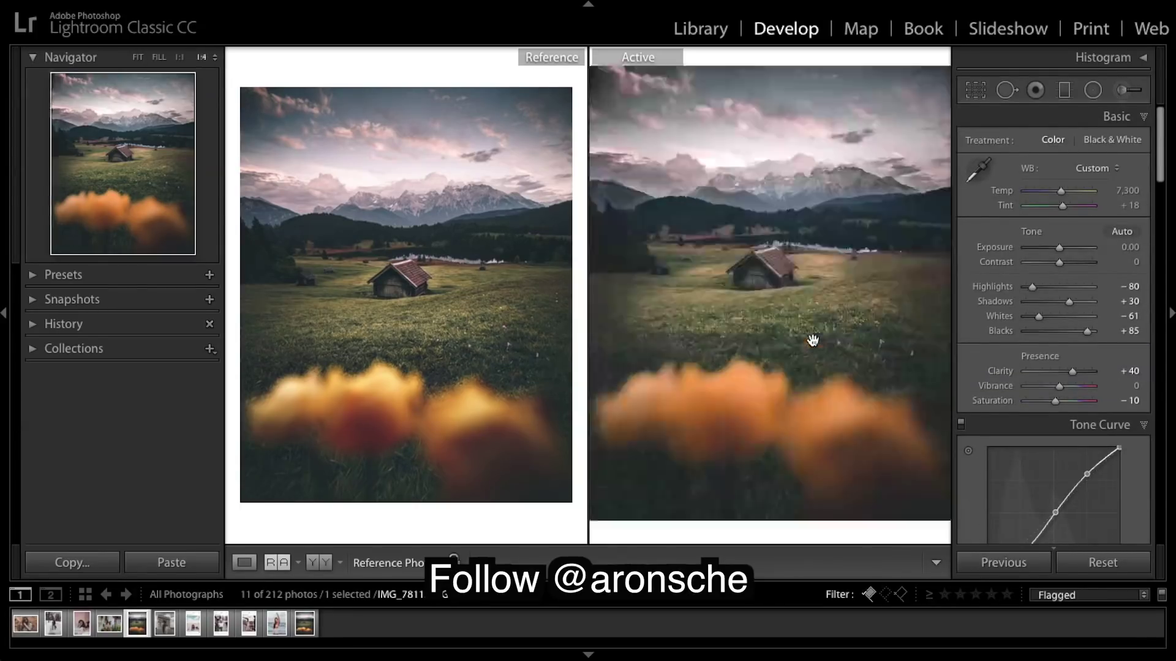
pyautogui.click(399, 368)
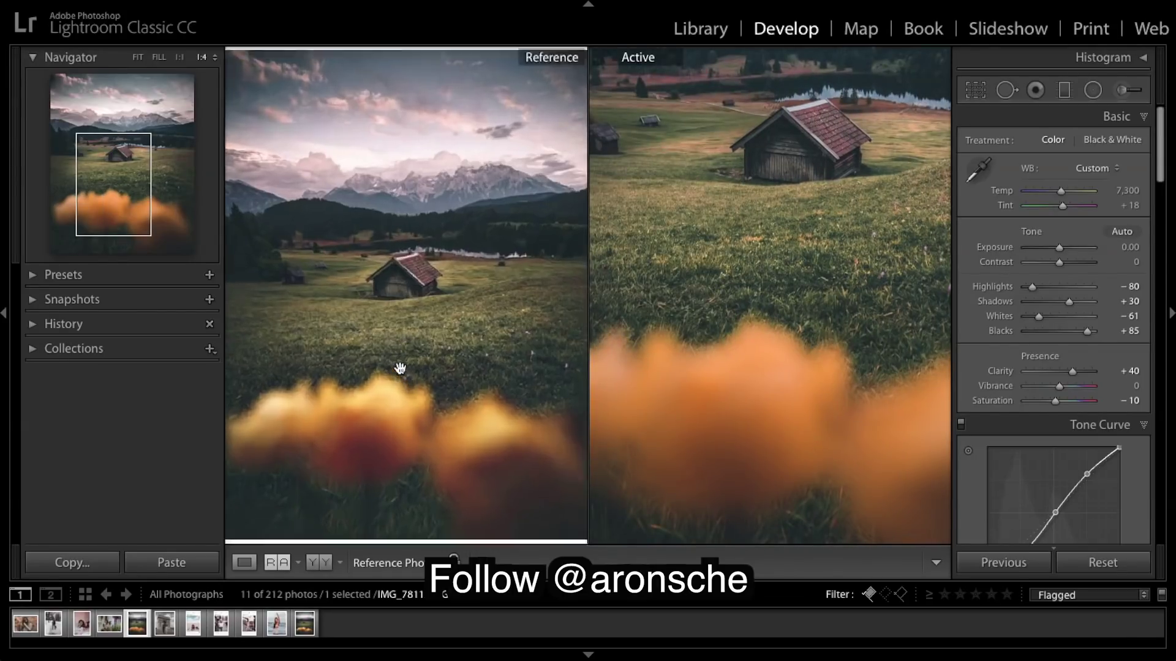
pyautogui.click(548, 268)
pyautogui.click(509, 282)
pyautogui.click(488, 294)
pyautogui.click(900, 260)
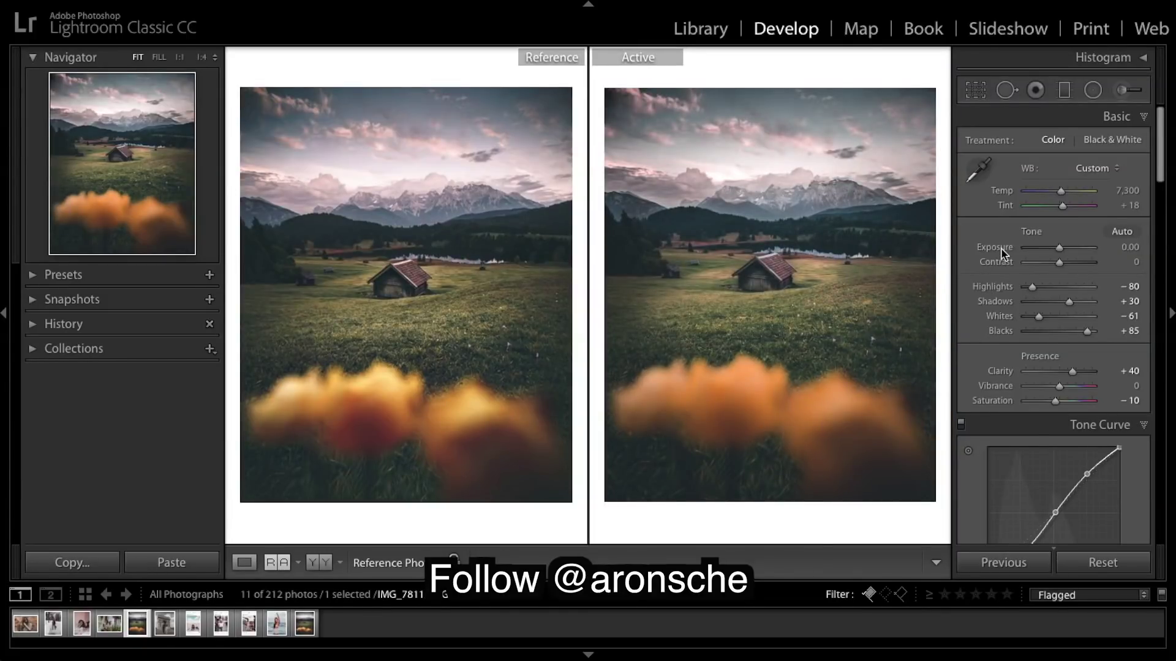
# Step: Reselect the brush adjustment above the flowers, check its effect with the edit pins hidden and shown, and close the brush
pyautogui.click(1121, 90)
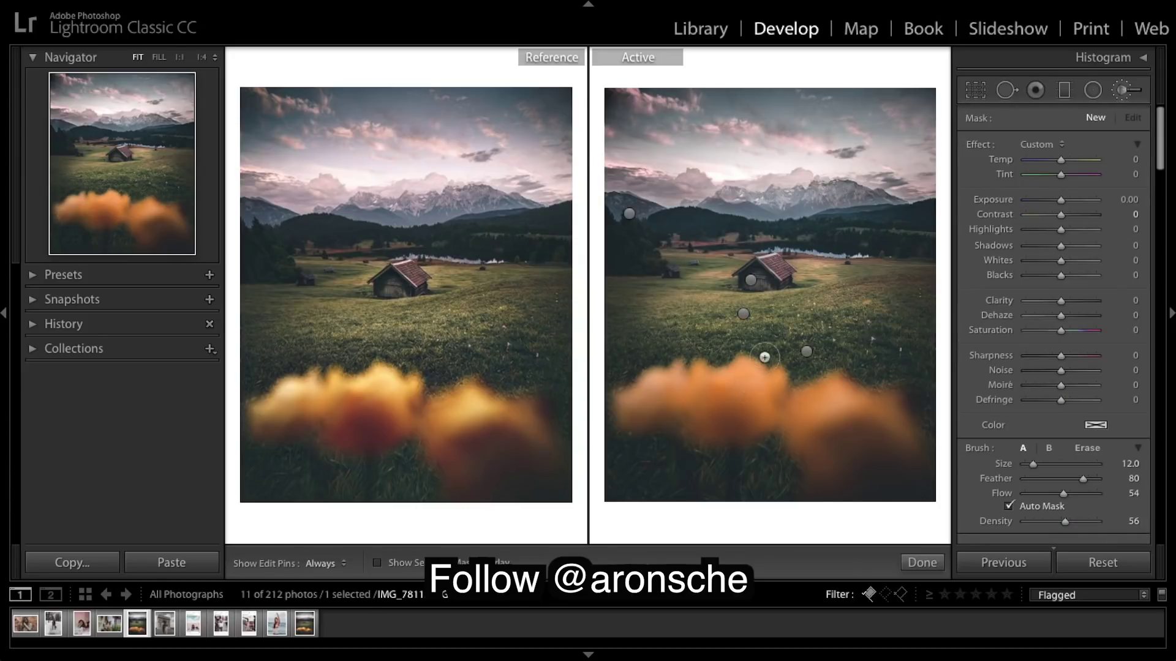
pyautogui.click(806, 352)
pyautogui.press('h')
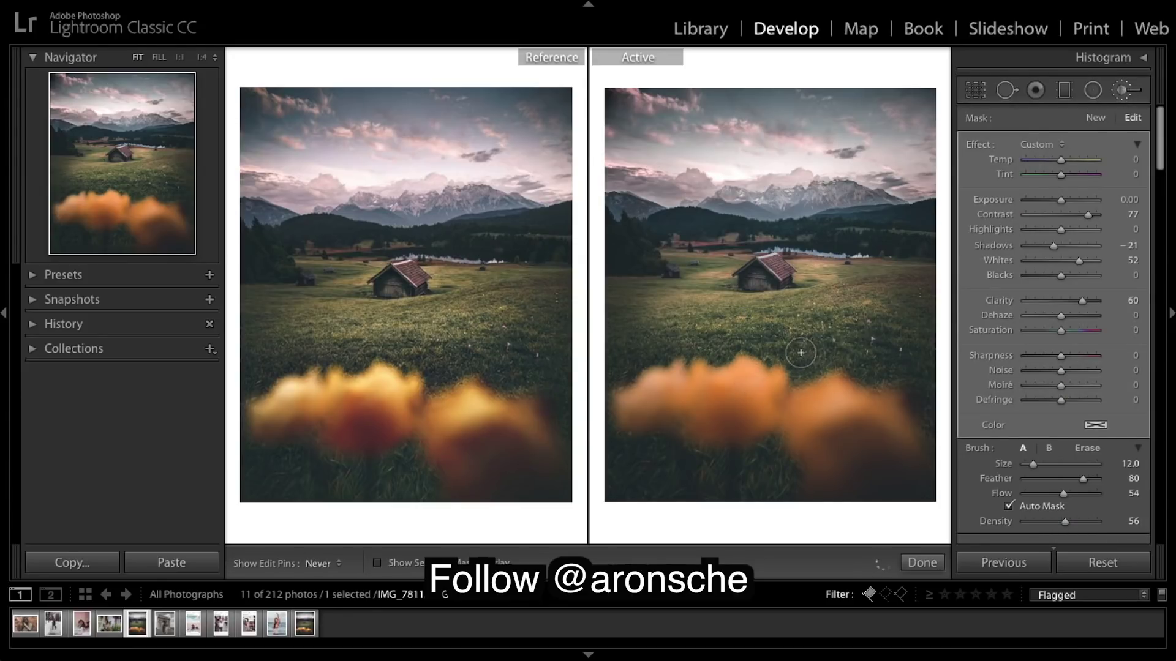
pyautogui.press('h')
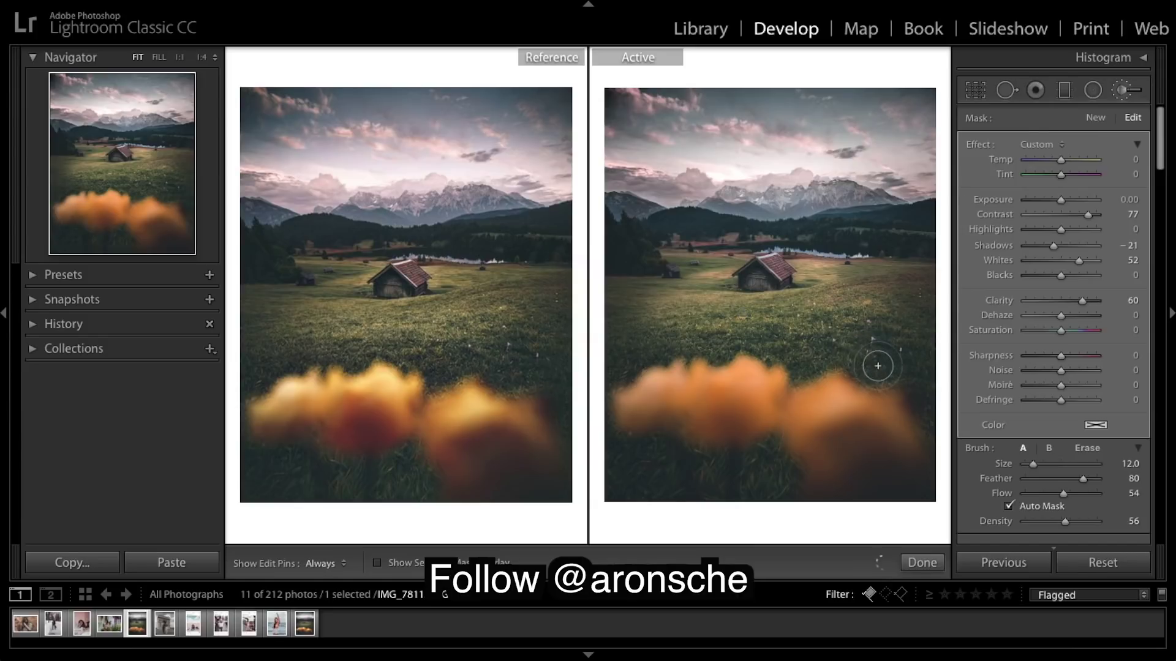
pyautogui.press('h')
pyautogui.press('h')
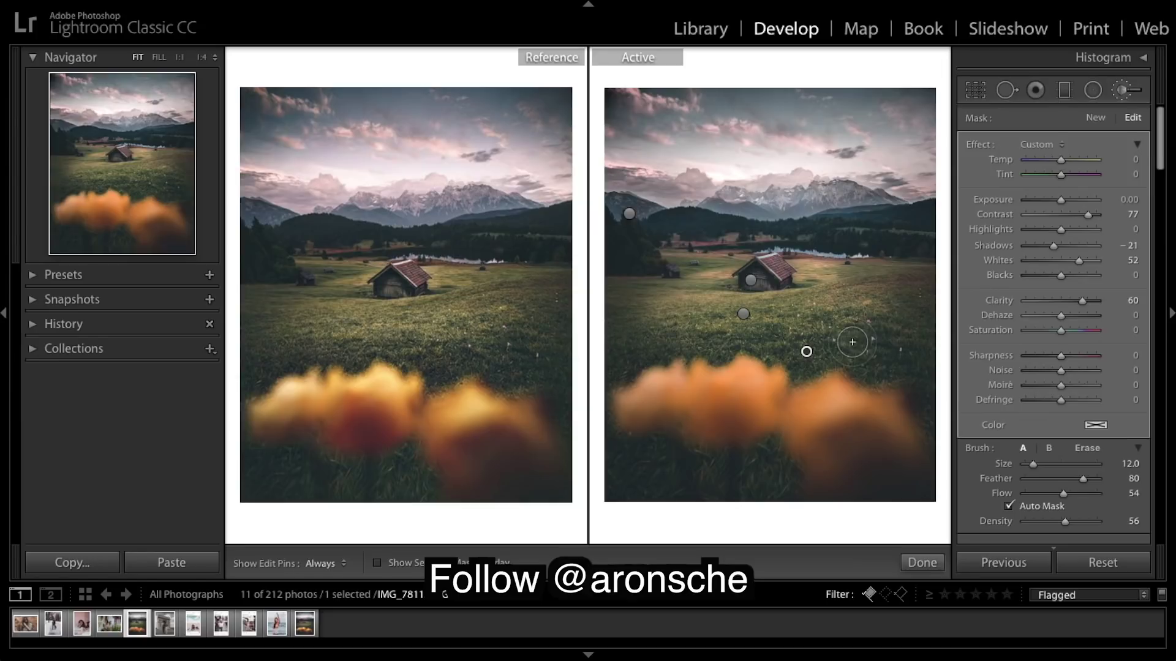
pyautogui.click(921, 562)
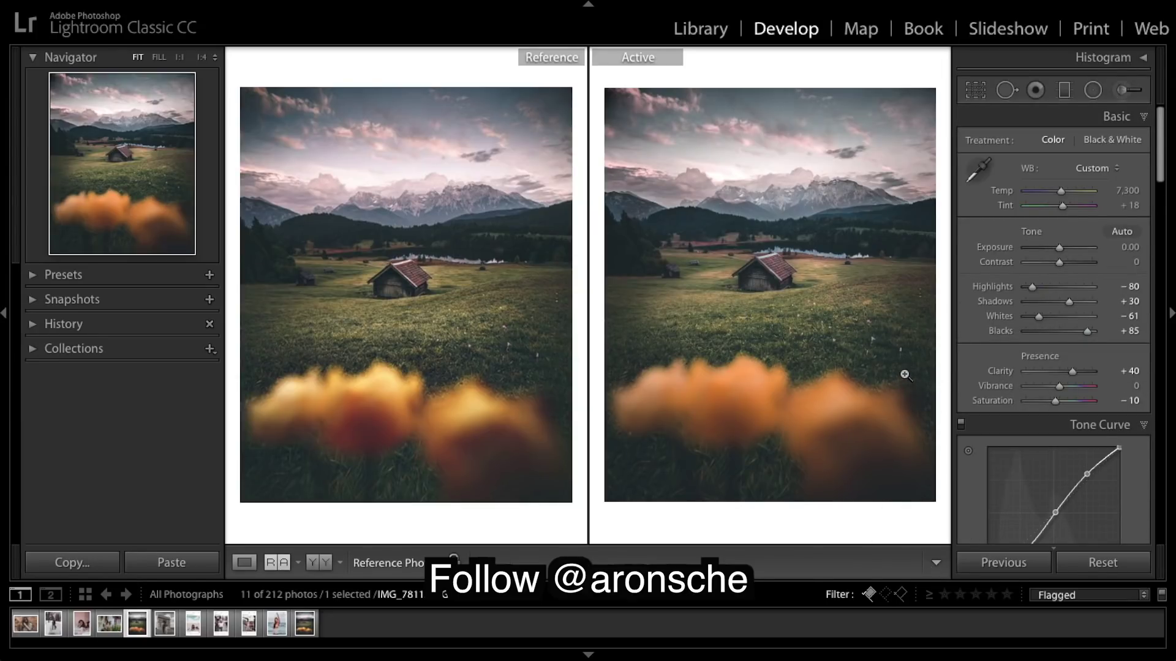
# Step: Compare the active photo's before and after versions, and review its Basic, Tone Curve and HSL settings
pyautogui.press('\\')
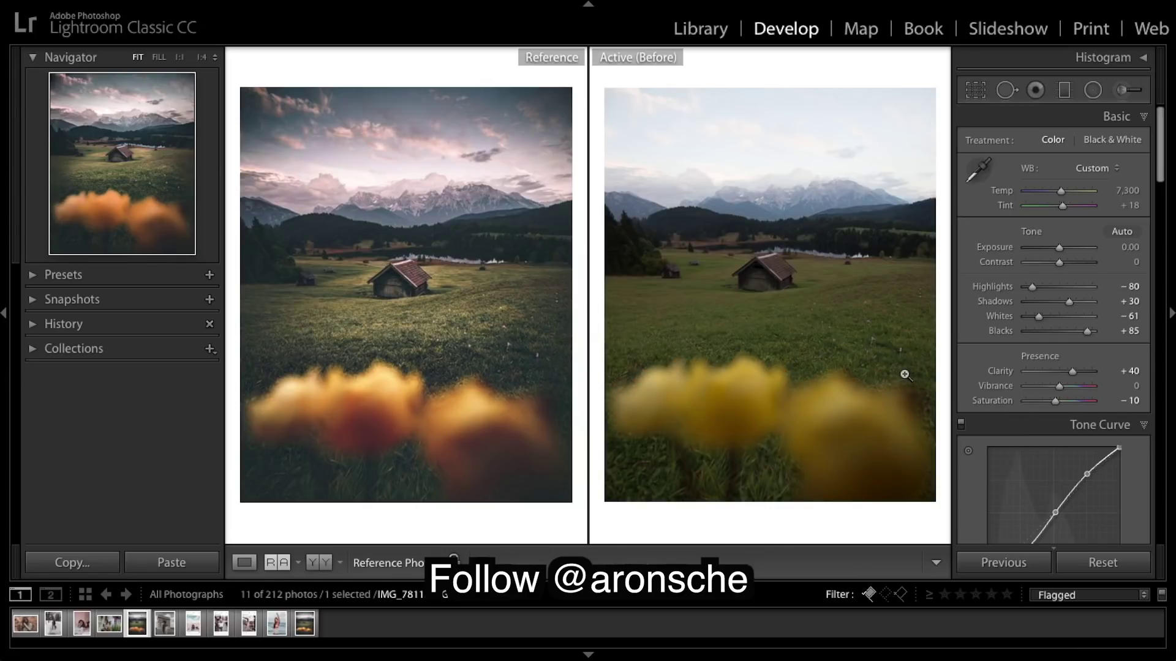
pyautogui.press('\\')
pyautogui.press('\\')
pyautogui.press('\\')
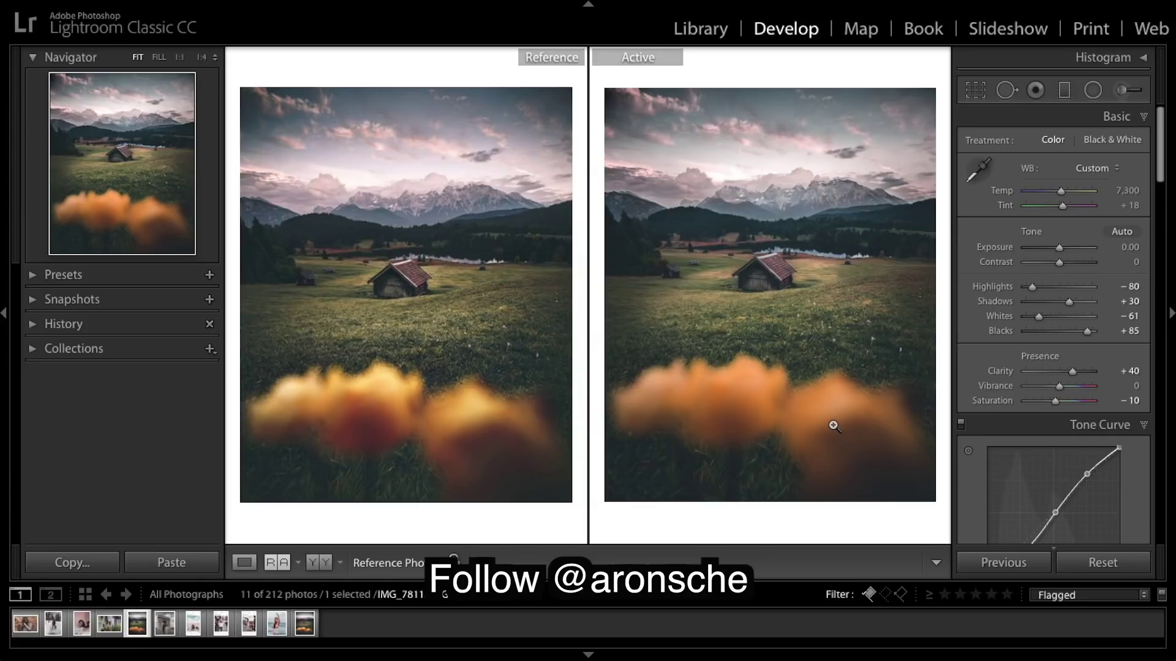
pyautogui.scroll(-2, 1080, 321)
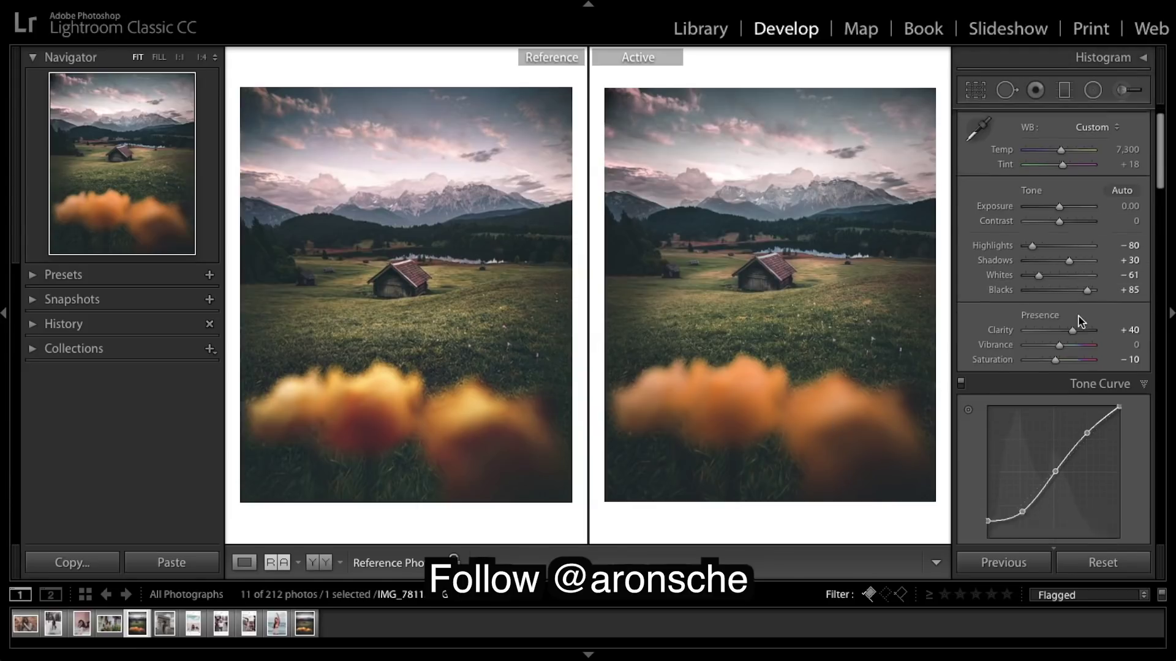
pyautogui.scroll(-10, 1077, 315)
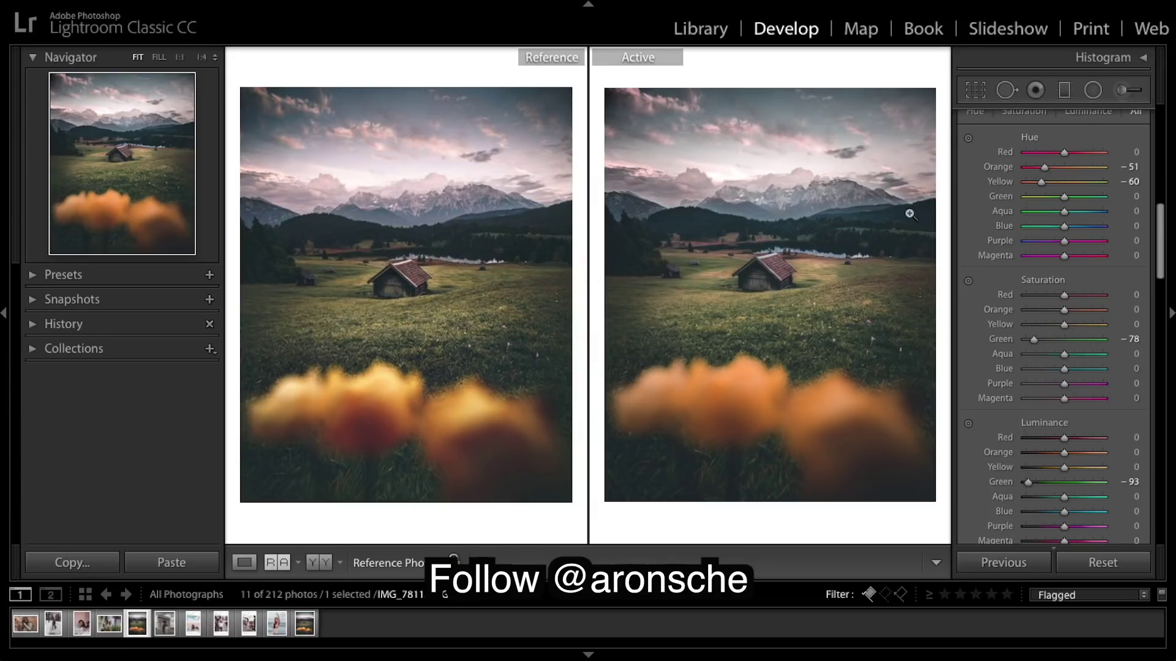
pyautogui.scroll(10, 1123, 203)
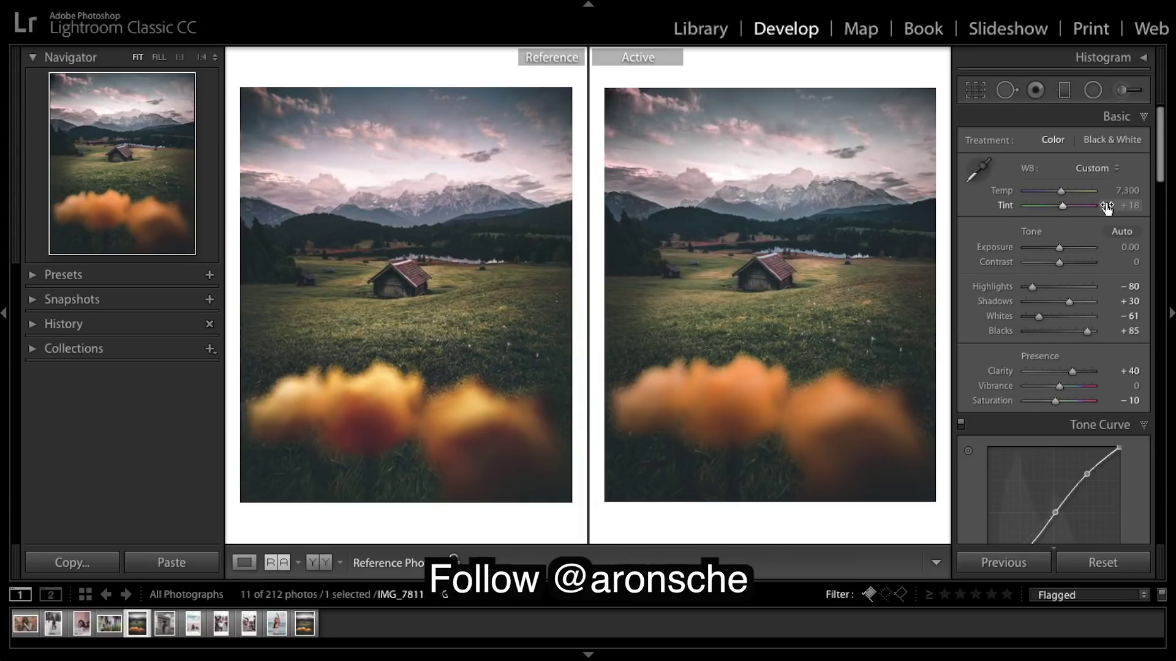
# Step: Paint a new adjustment-brush mask over the orange foreground flowers using the mask overlay, and clean up its edges with the size-10 Erase brush
pyautogui.click(1123, 90)
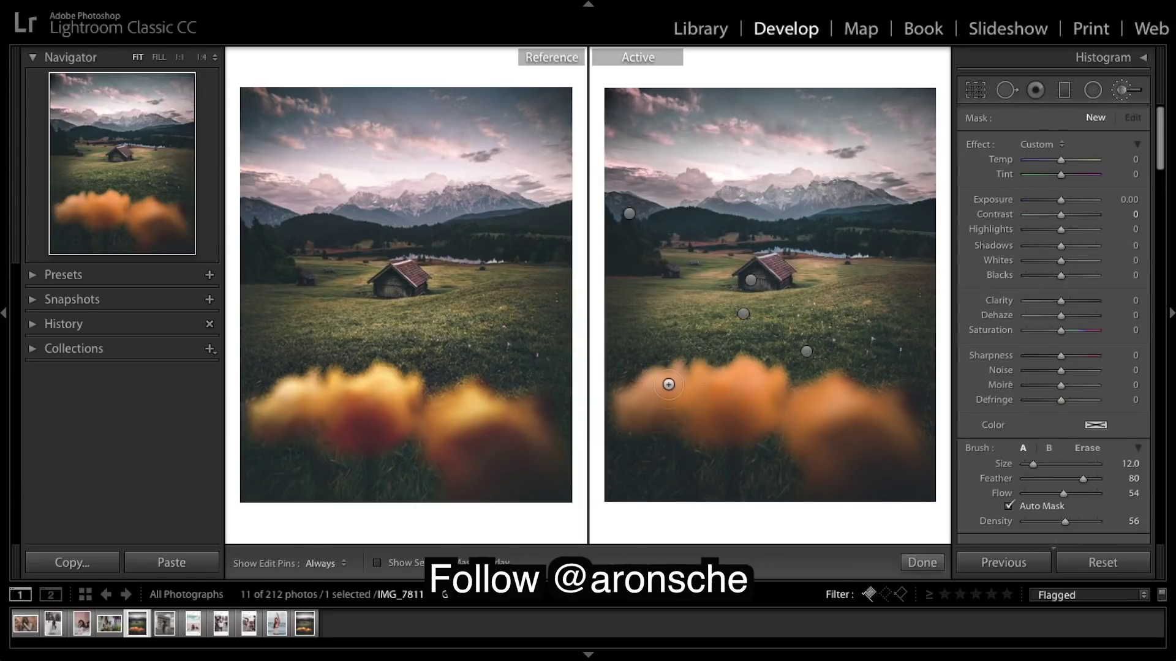
pyautogui.click(377, 562)
pyautogui.press('h')
pyautogui.moveTo(639, 407)
pyautogui.mouseDown()
pyautogui.moveTo(699, 396)
pyautogui.moveTo(704, 410)
pyautogui.moveTo(687, 402)
pyautogui.moveTo(763, 382)
pyautogui.moveTo(796, 424)
pyautogui.moveTo(870, 434)
pyautogui.moveTo(801, 414)
pyautogui.moveTo(819, 398)
pyautogui.moveTo(660, 403)
pyautogui.mouseUp()
pyautogui.press('h')
pyautogui.press('alt')
pyautogui.press('o')
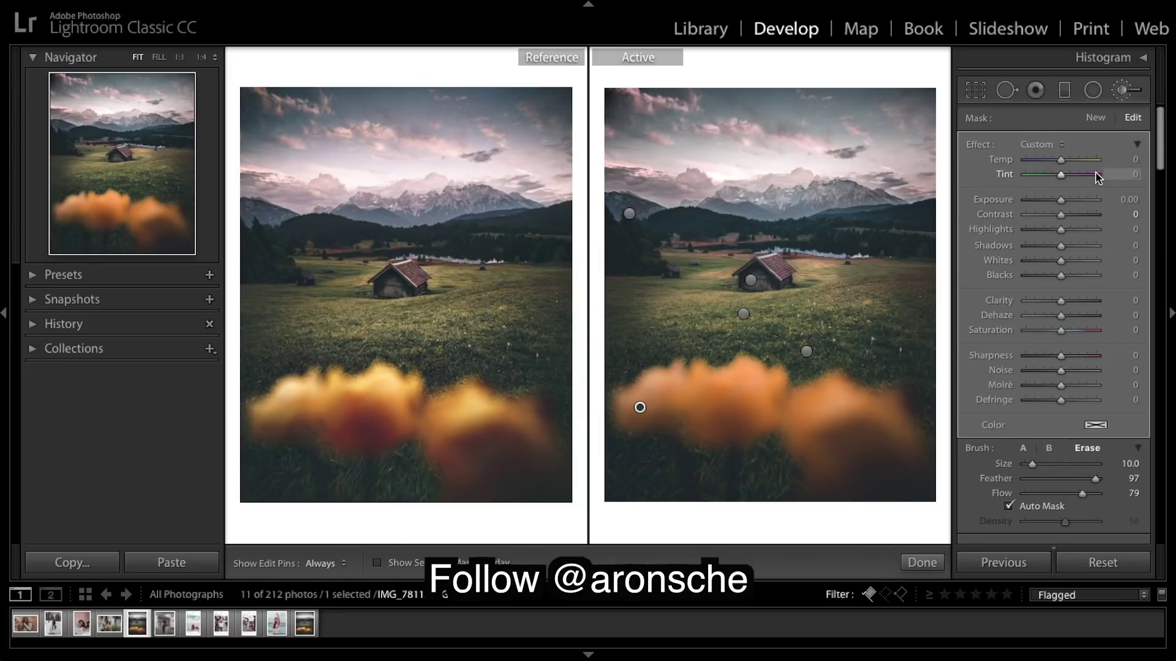
# Step: Set the flower brush's Contrast to 100 and Whites to 40
pyautogui.moveTo(1060, 245)
pyautogui.mouseDown()
pyautogui.moveTo(1041, 245)
pyautogui.moveTo(1082, 216)
pyautogui.moveTo(1146, 218)
pyautogui.mouseUp()
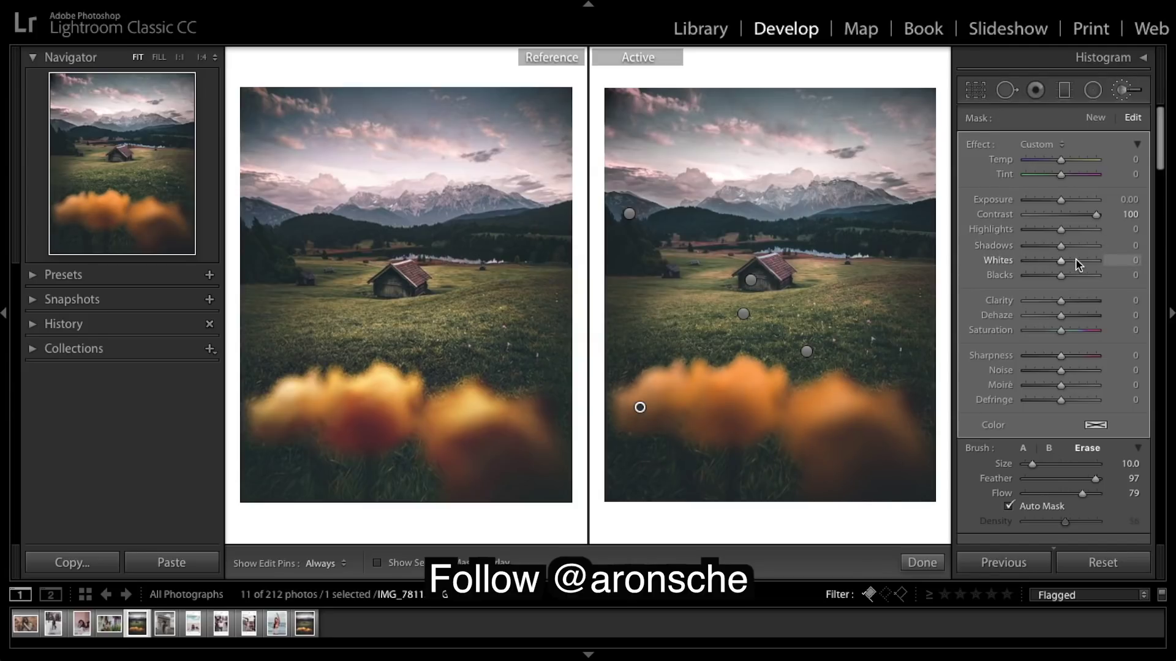
pyautogui.moveTo(1076, 261); pyautogui.dragTo(1085, 262)
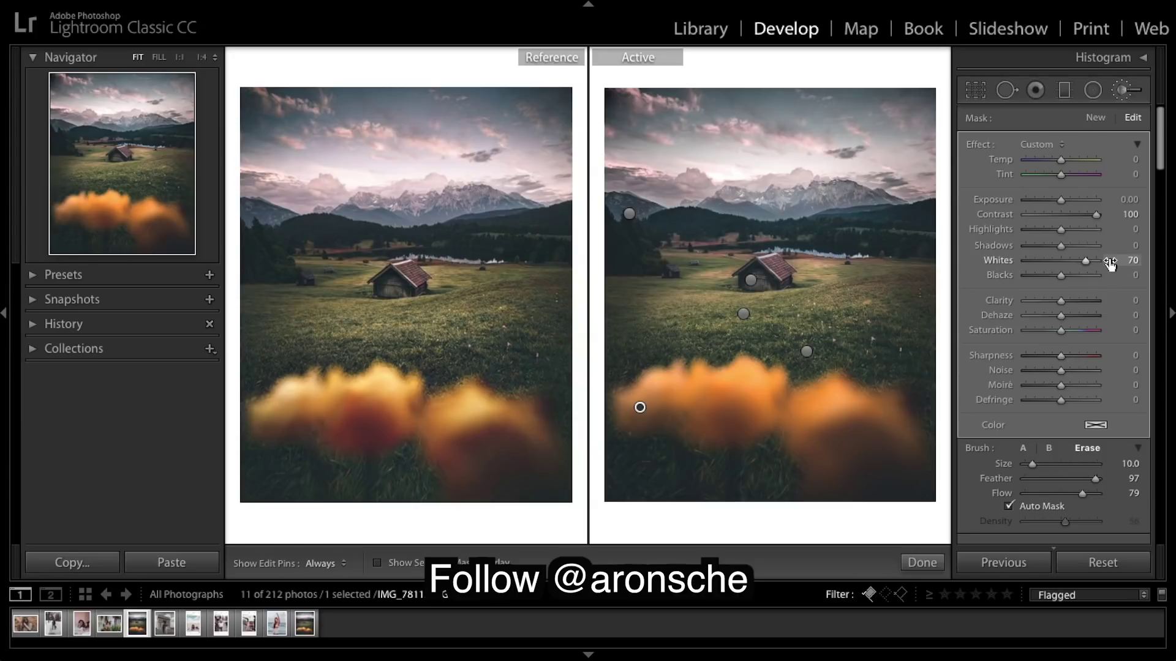
pyautogui.moveTo(1085, 264); pyautogui.dragTo(1079, 267)
pyautogui.moveTo(1077, 264); pyautogui.dragTo(1079, 265)
pyautogui.moveTo(1076, 265); pyautogui.dragTo(1077, 265)
# Step: Set the flower brush's Clarity to 80 and Dehaze to 32
pyautogui.click(1084, 300)
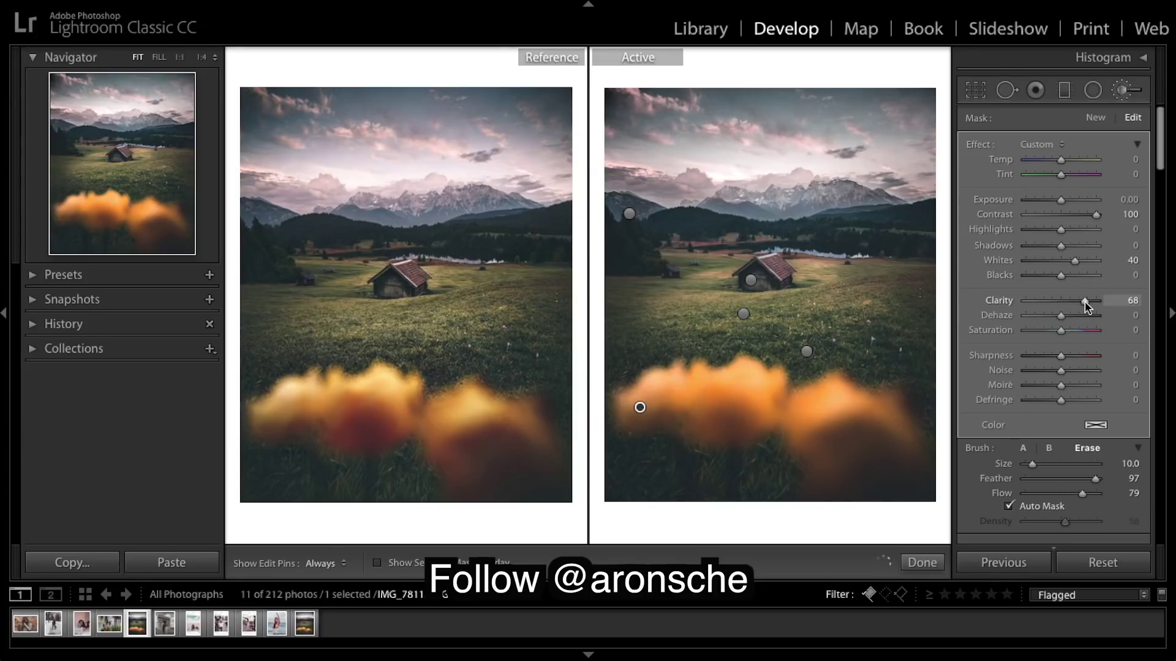
pyautogui.moveTo(1085, 300); pyautogui.dragTo(1088, 300)
pyautogui.moveTo(1091, 308); pyautogui.dragTo(1089, 308)
pyautogui.click(1076, 316)
pyautogui.moveTo(1075, 320); pyautogui.dragTo(1073, 320)
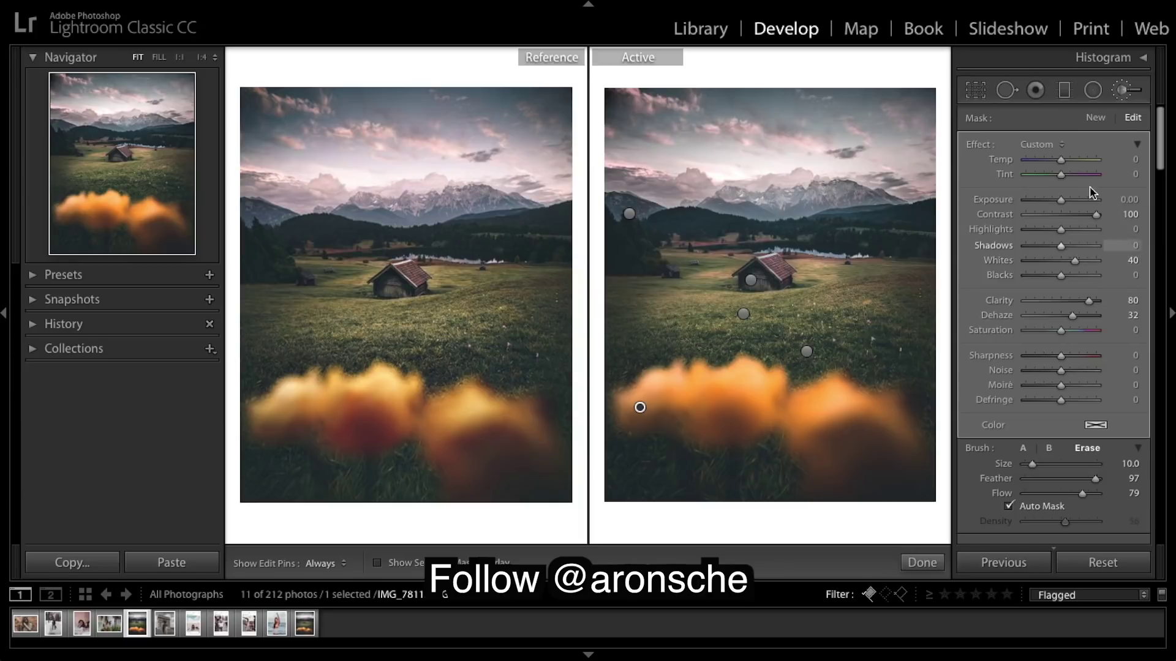
# Step: Set the flower brush's Temp to −34, shift its Tint slightly toward green, and finish editing it
pyautogui.click(1071, 160)
pyautogui.moveTo(1070, 160); pyautogui.dragTo(1072, 161)
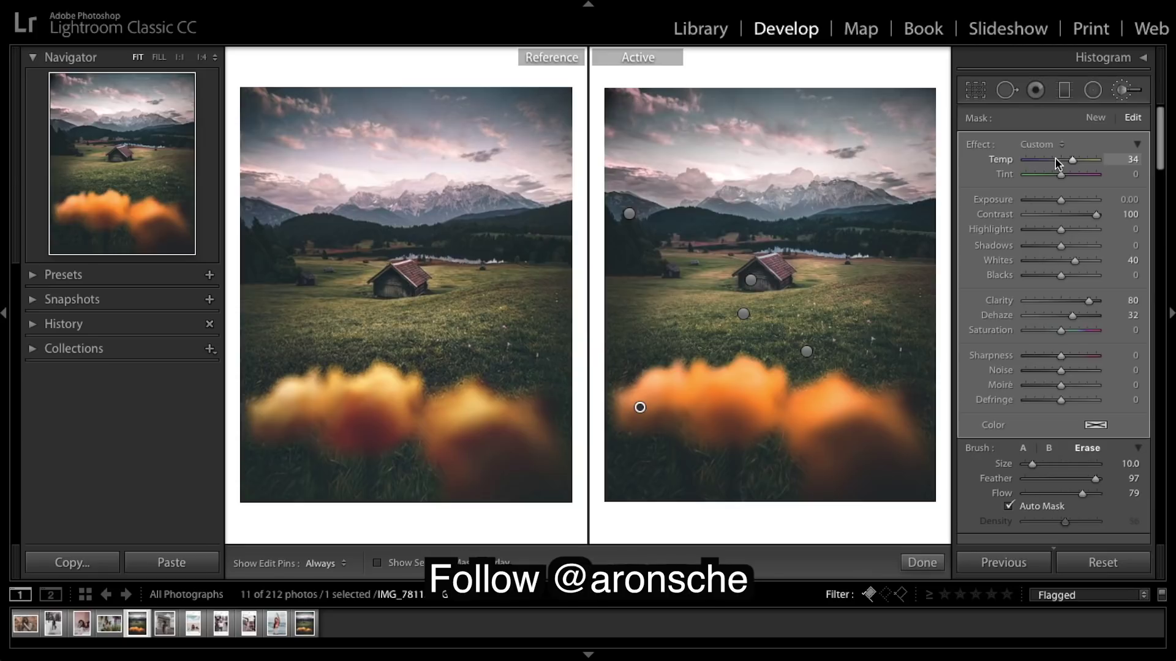
pyautogui.moveTo(1049, 161); pyautogui.dragTo(1048, 160)
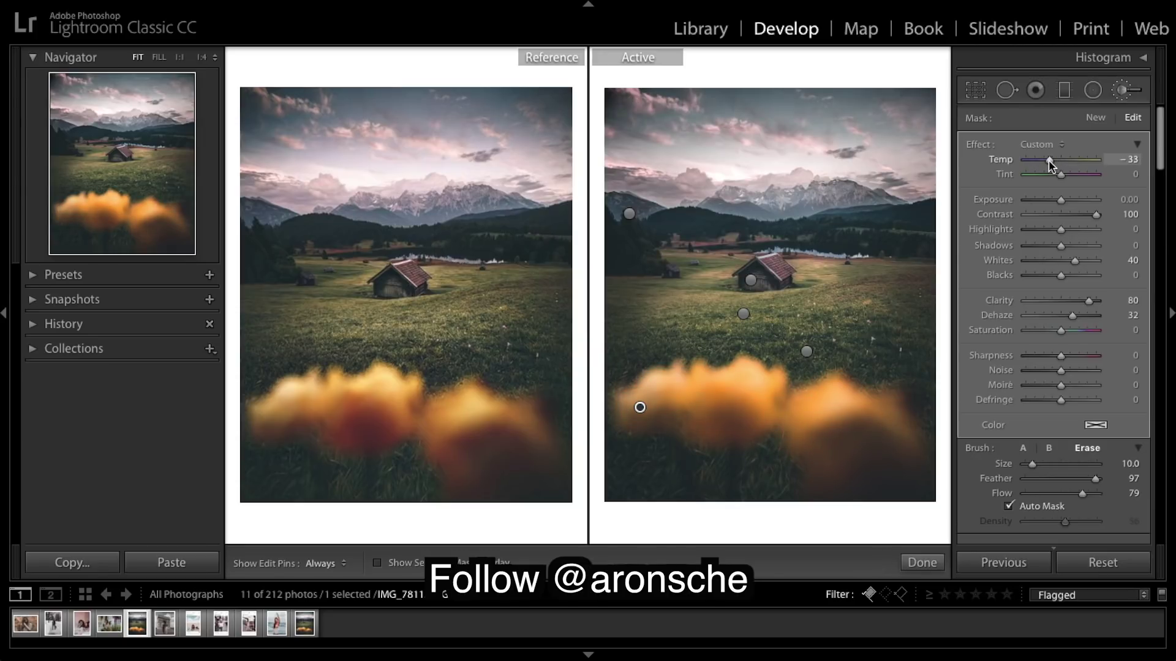
pyautogui.moveTo(1048, 159); pyautogui.dragTo(1047, 160)
pyautogui.moveTo(1056, 174); pyautogui.dragTo(1052, 174)
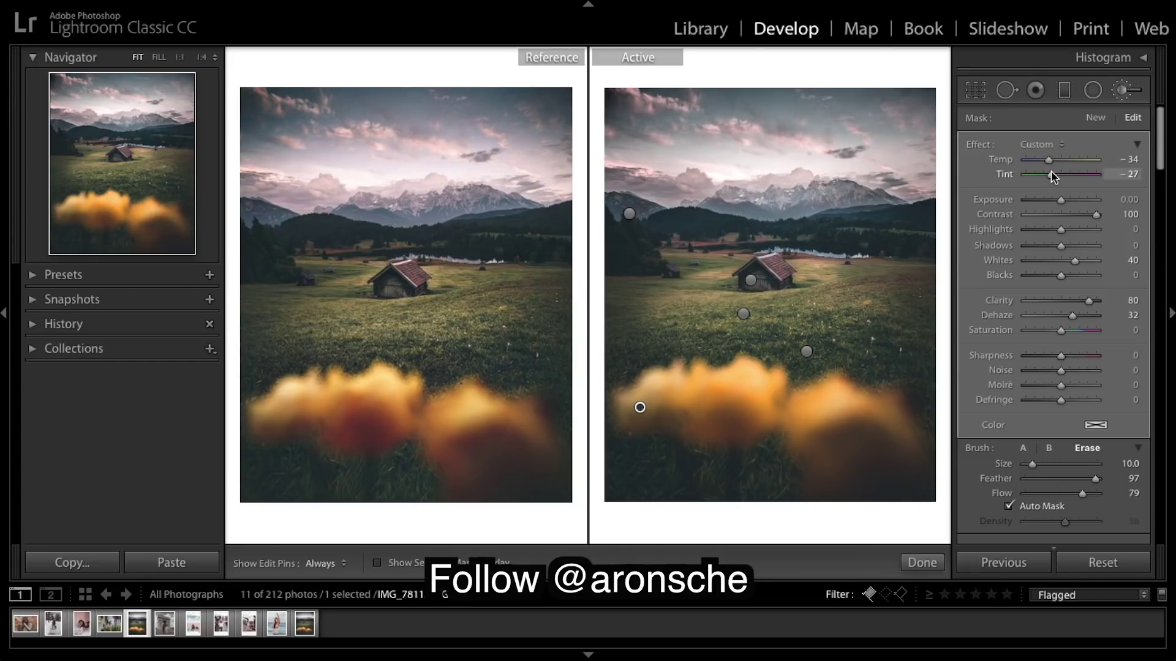
pyautogui.moveTo(1053, 174); pyautogui.dragTo(1056, 174)
pyautogui.click(1123, 92)
# Step: Paint a new size-12 adjustment-brush mask over the darker lower parts of the flowers, checking coverage with the mask overlay
pyautogui.click(1123, 91)
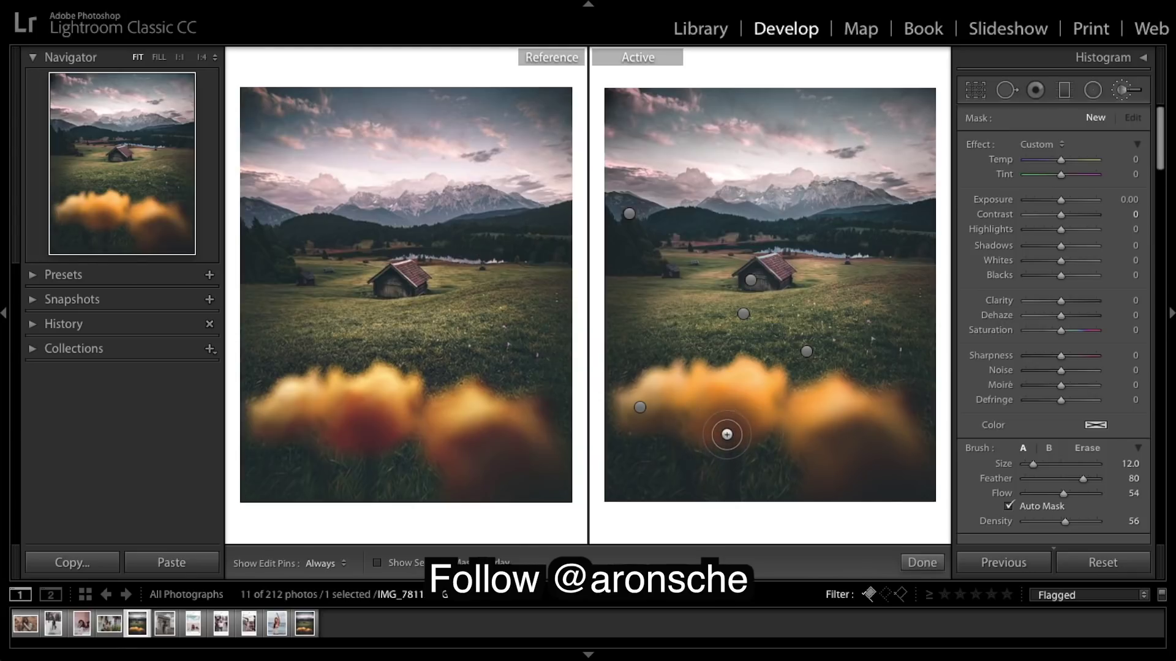
pyautogui.click(378, 563)
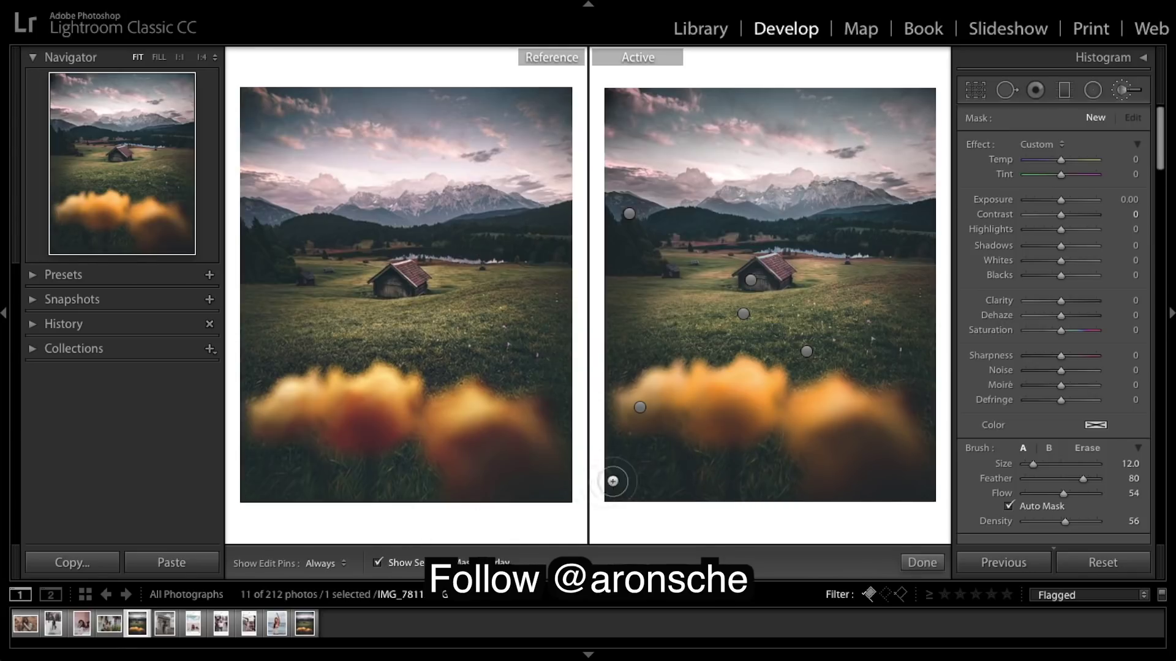
pyautogui.press('h')
pyautogui.moveTo(723, 408)
pyautogui.mouseDown()
pyautogui.moveTo(744, 420)
pyautogui.moveTo(711, 428)
pyautogui.moveTo(721, 410)
pyautogui.moveTo(747, 417)
pyautogui.mouseUp()
pyautogui.moveTo(821, 465)
pyautogui.mouseDown()
pyautogui.moveTo(843, 493)
pyautogui.moveTo(808, 442)
pyautogui.mouseUp()
pyautogui.press('h')
pyautogui.click(377, 562)
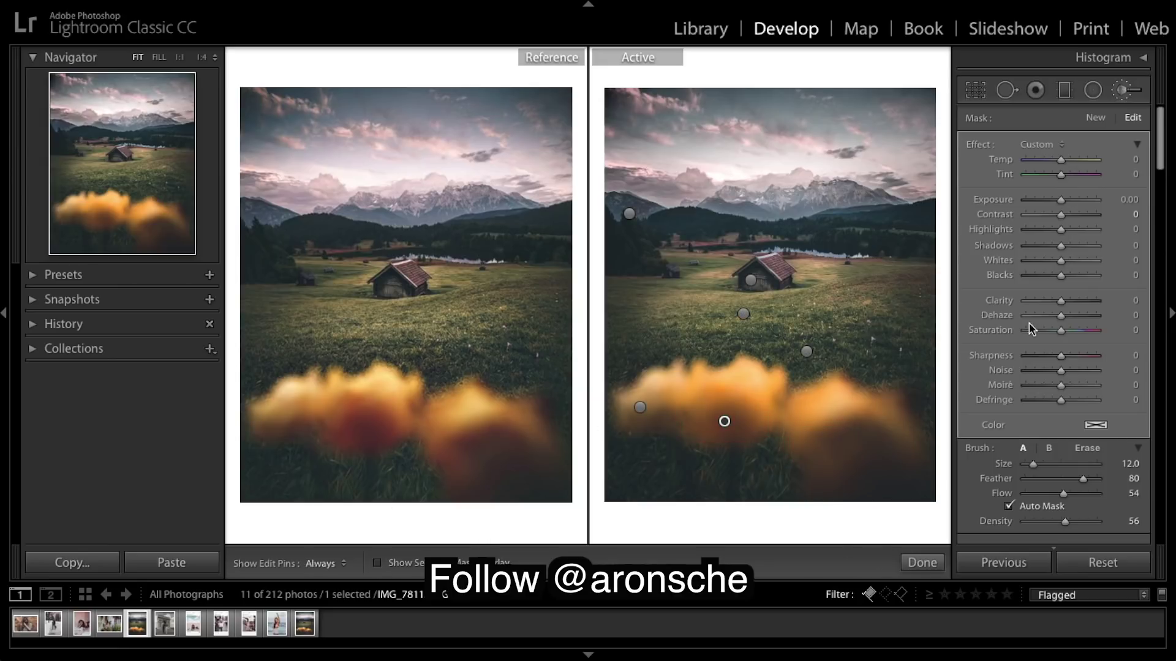
# Step: Set the darker-flower brush's Contrast to 53 and Shadows to −54, and give it a red color with hue 2 and saturation 77%
pyautogui.click(1080, 216)
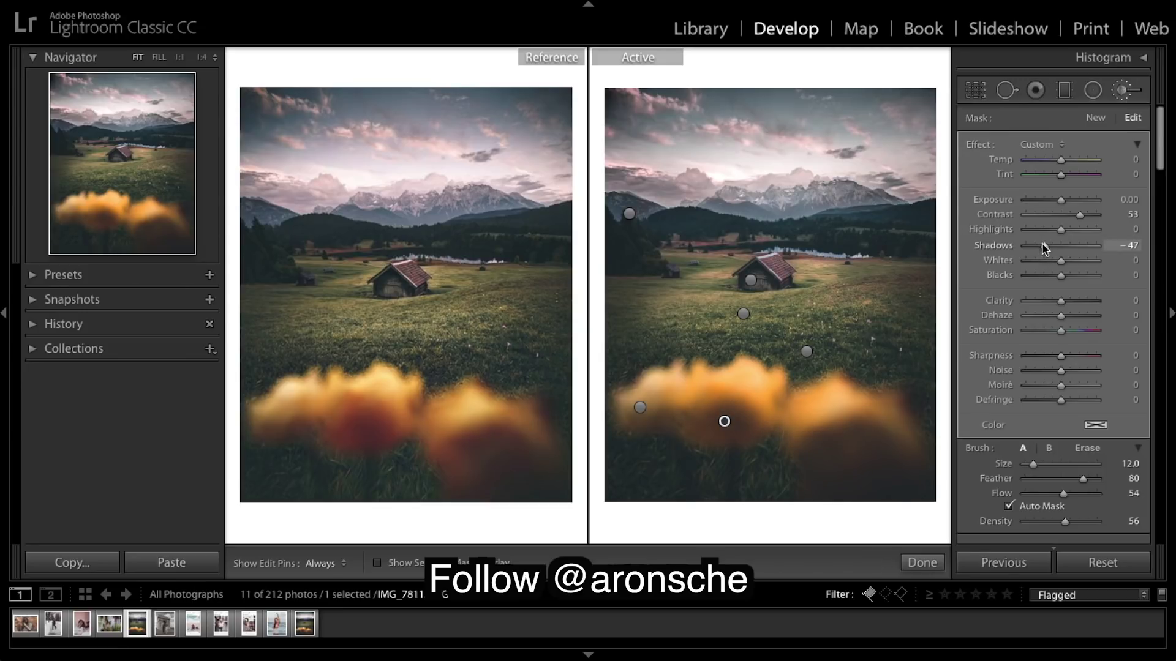
pyautogui.moveTo(1045, 252); pyautogui.dragTo(1042, 251)
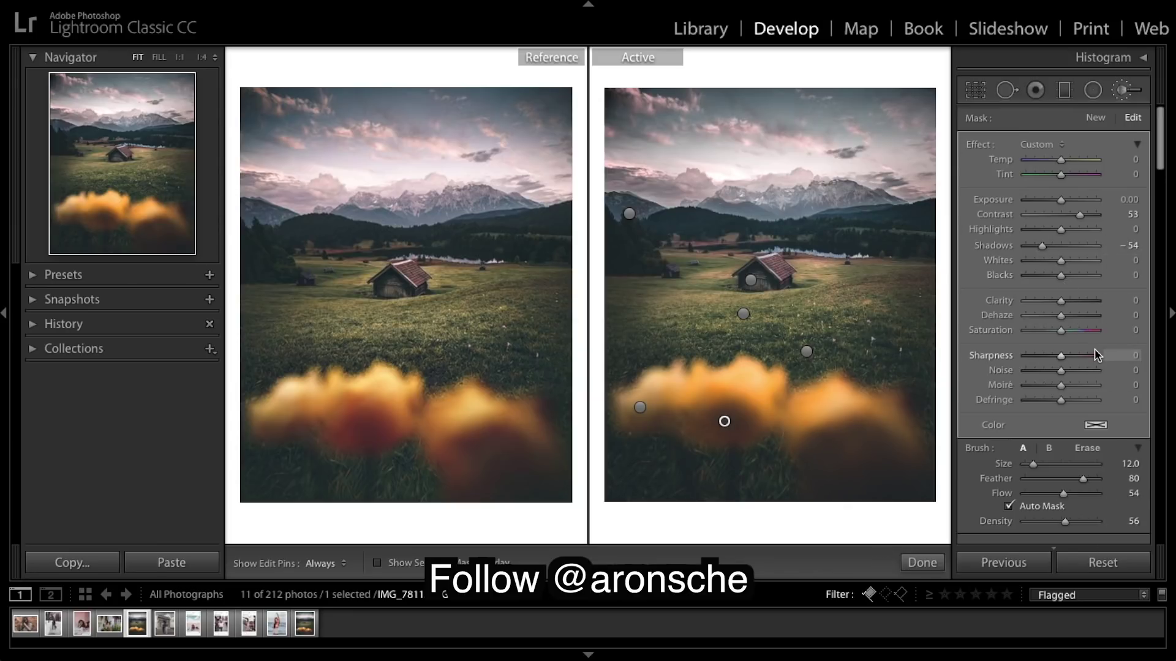
pyautogui.click(1096, 426)
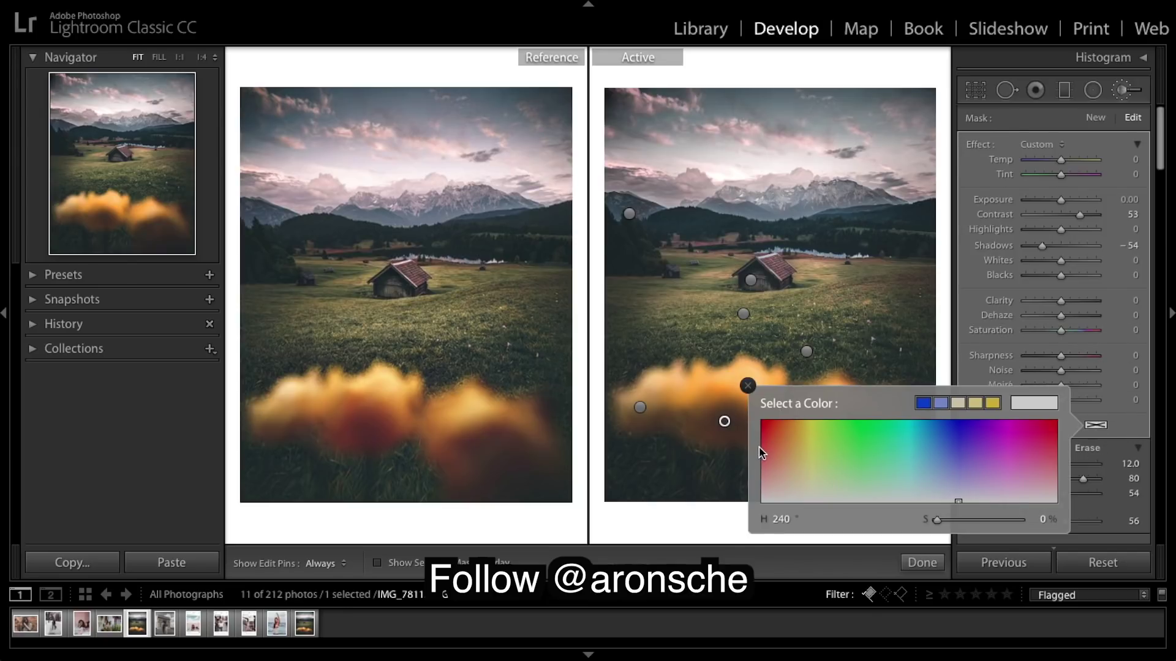
pyautogui.moveTo(770, 447); pyautogui.dragTo(763, 438)
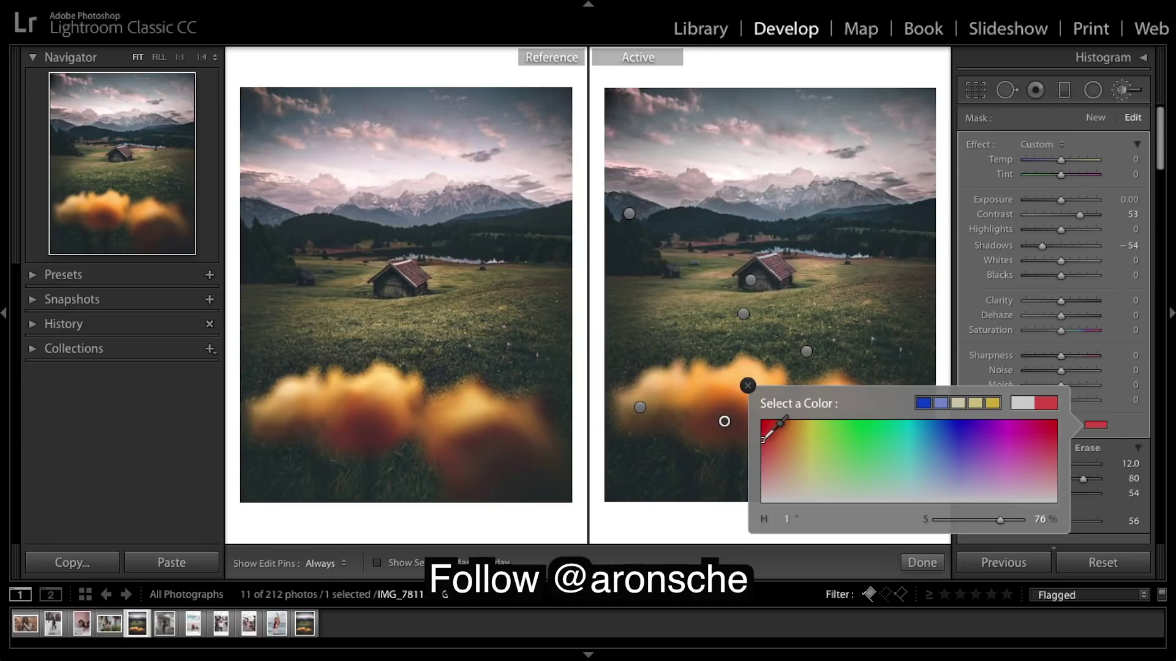
pyautogui.moveTo(763, 438); pyautogui.dragTo(763, 438)
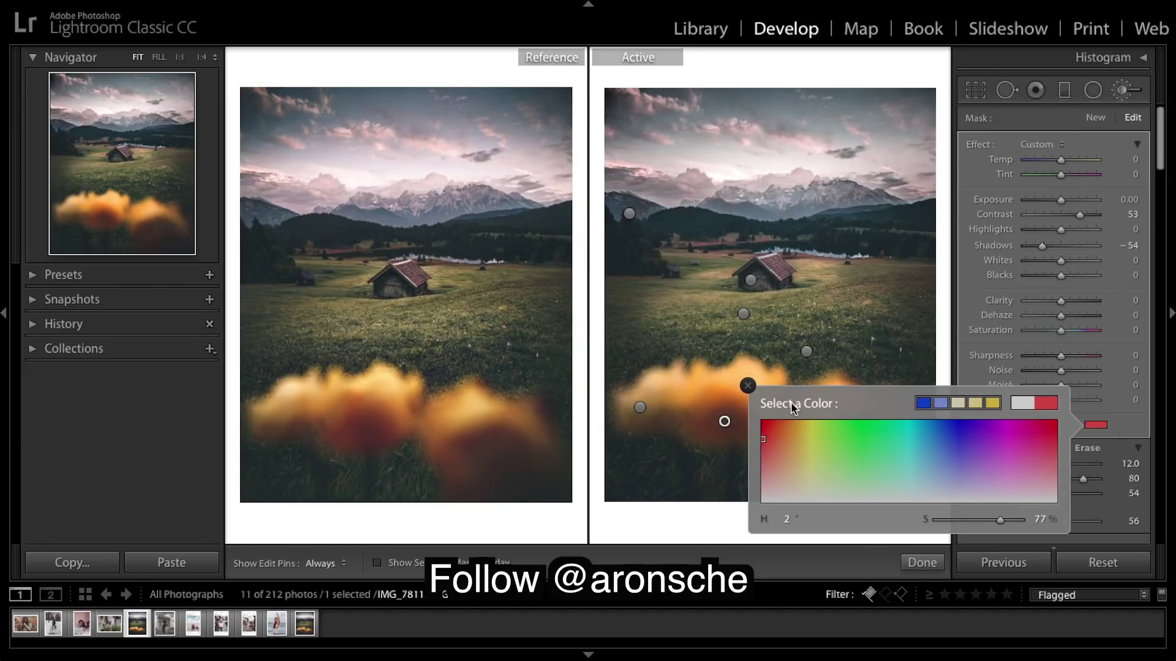
pyautogui.click(748, 385)
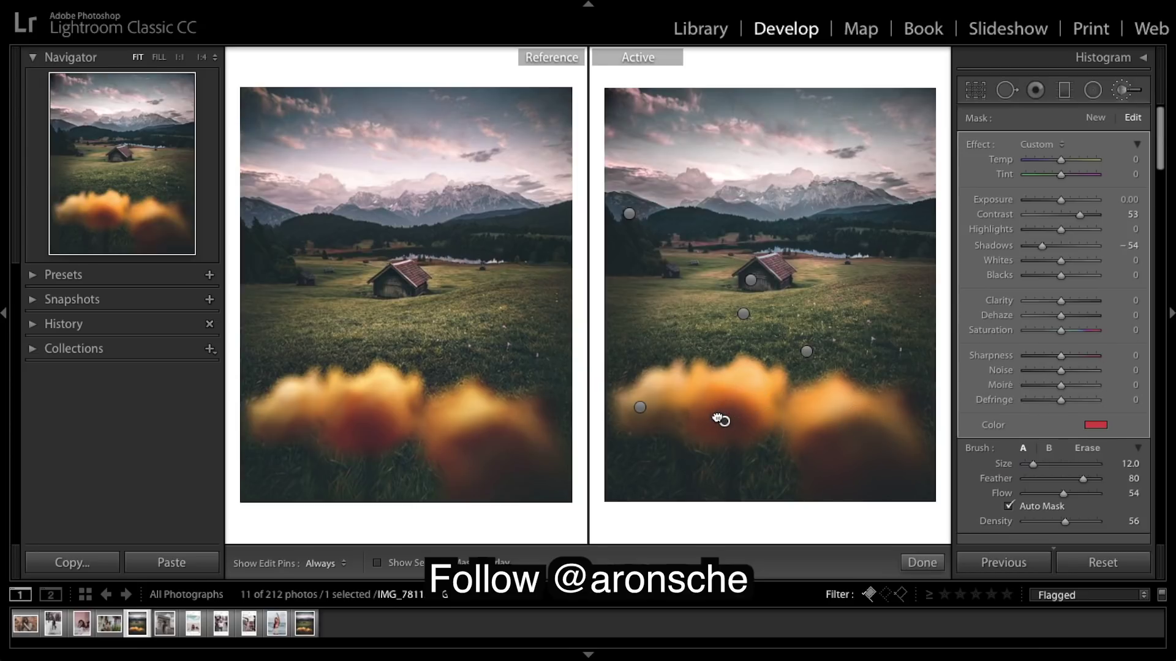
# Step: Paint more of the red-tinted brush over the lower part of the middle flower, check it without edit pins, and finish editing the brush
pyautogui.moveTo(743, 420)
pyautogui.mouseDown()
pyautogui.moveTo(720, 436)
pyautogui.moveTo(722, 407)
pyautogui.moveTo(730, 432)
pyautogui.moveTo(712, 405)
pyautogui.moveTo(761, 433)
pyautogui.moveTo(732, 410)
pyautogui.mouseUp()
pyautogui.press('h')
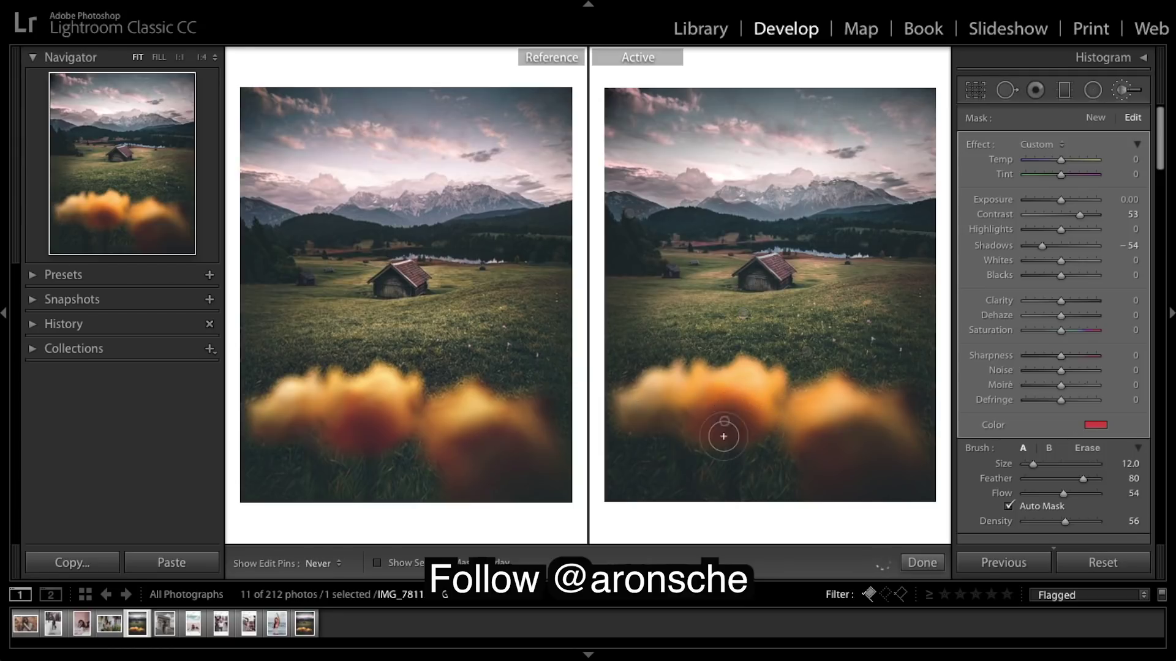
pyautogui.moveTo(711, 438)
pyautogui.mouseDown()
pyautogui.moveTo(748, 428)
pyautogui.moveTo(734, 420)
pyautogui.mouseUp()
pyautogui.press('h')
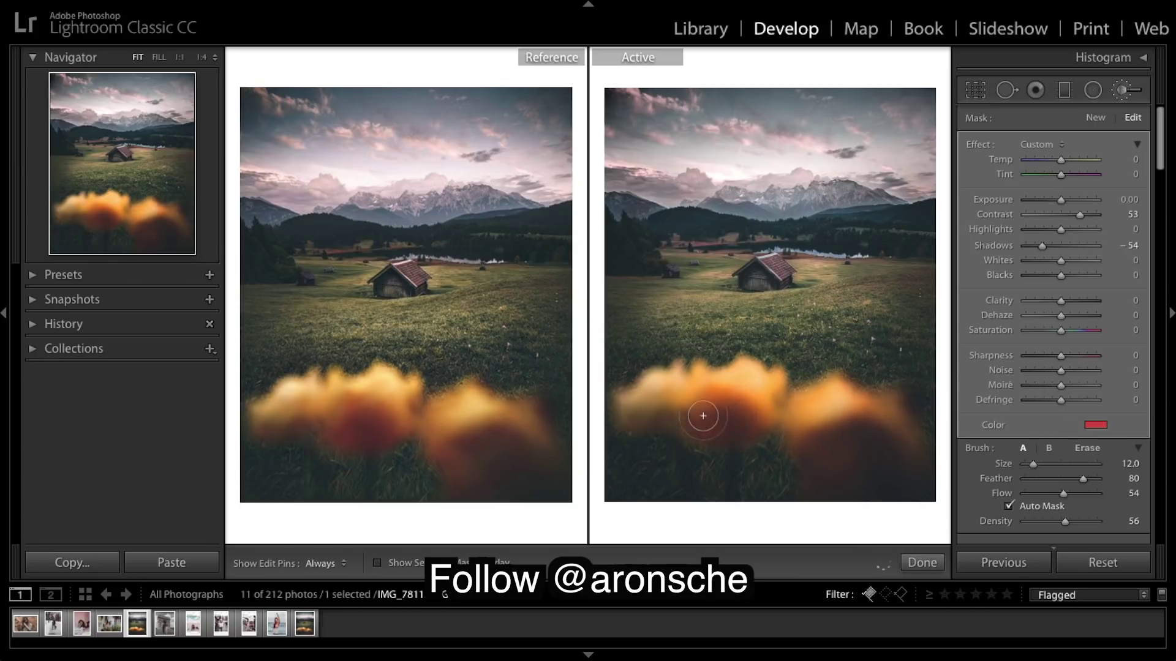
pyautogui.click(922, 562)
pyautogui.press('k')
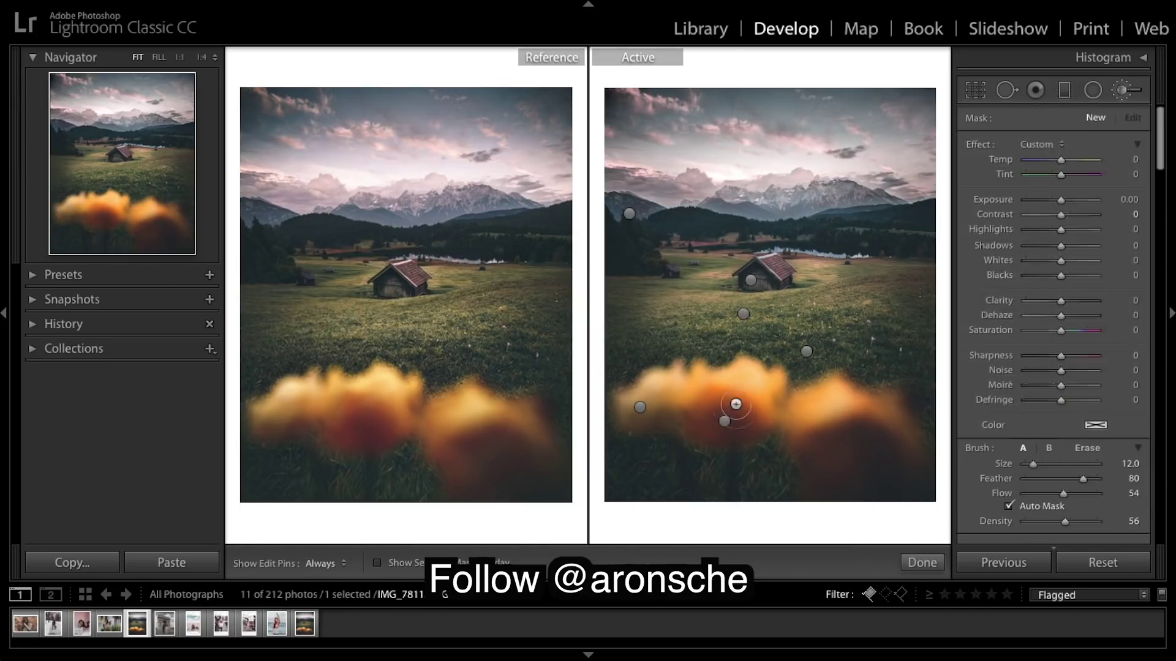
pyautogui.press('h')
pyautogui.press('h')
pyautogui.click(921, 562)
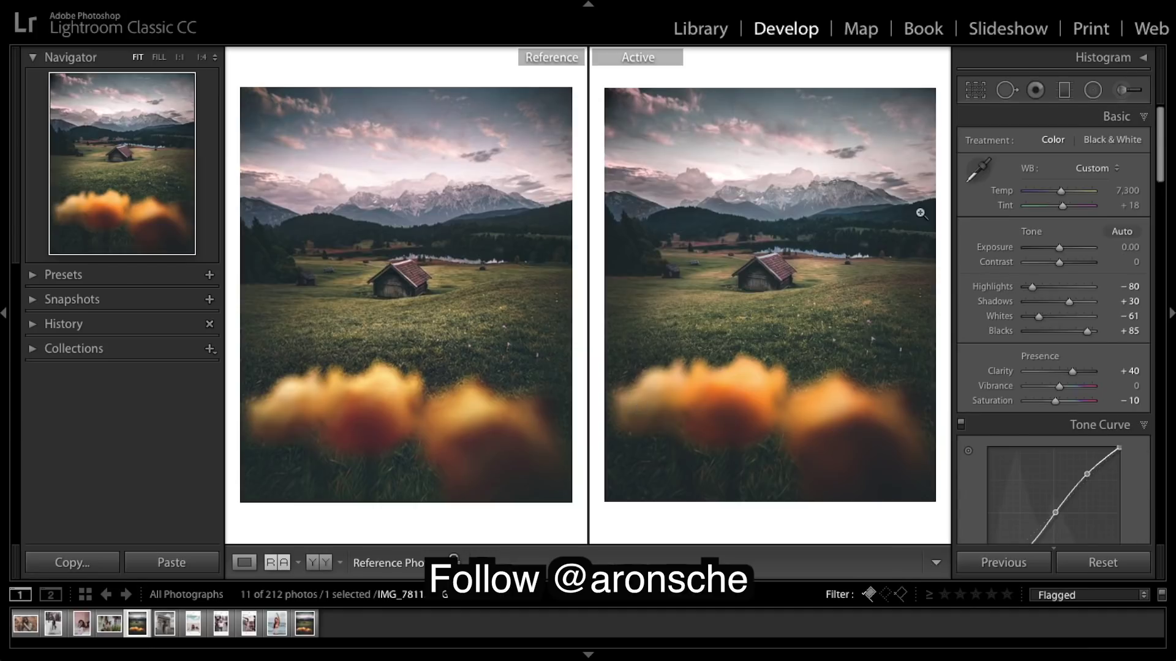
pyautogui.press('k')
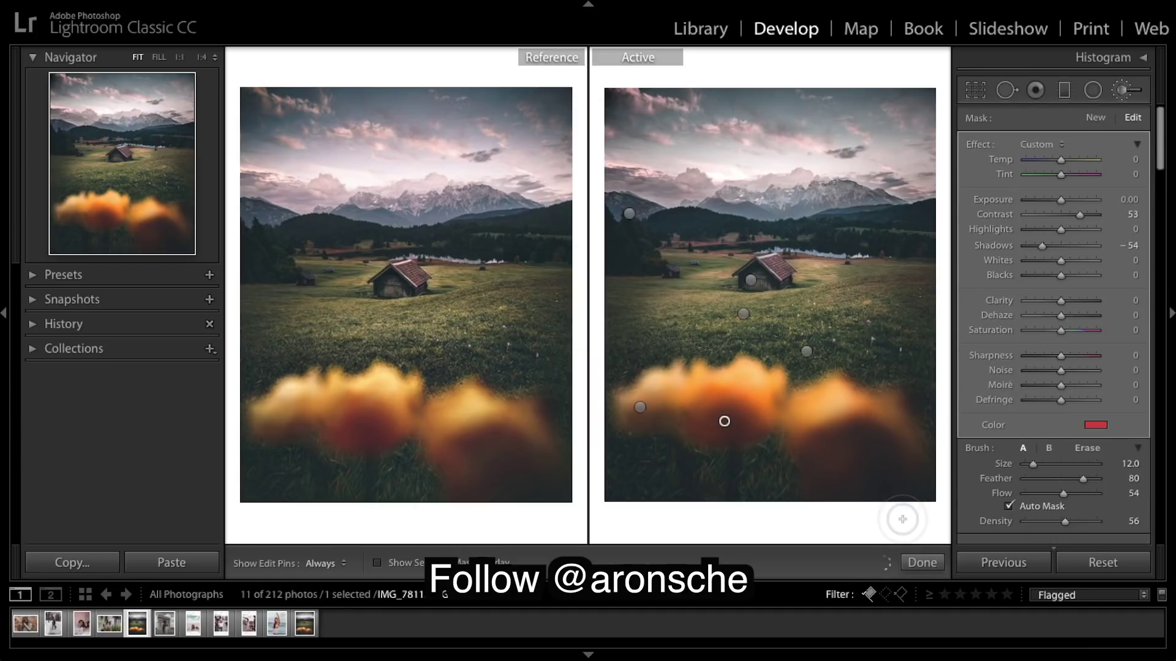
pyautogui.click(916, 562)
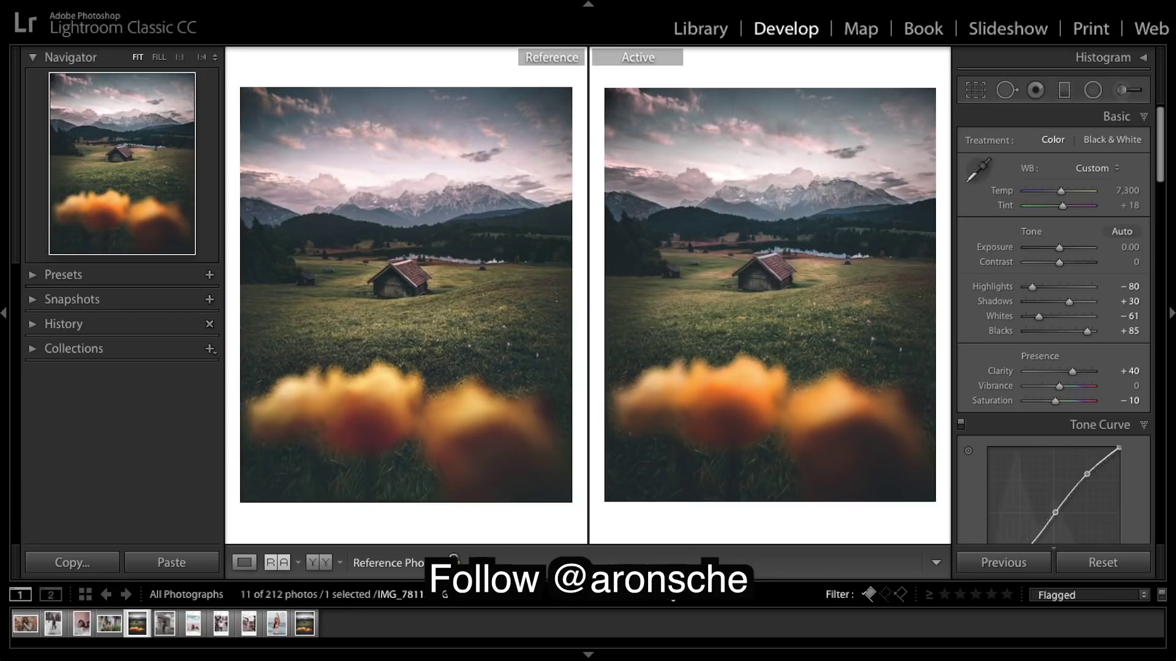
# Step: Compare the edited photo repeatedly with its unedited version beside the reference
pyautogui.press('\\')
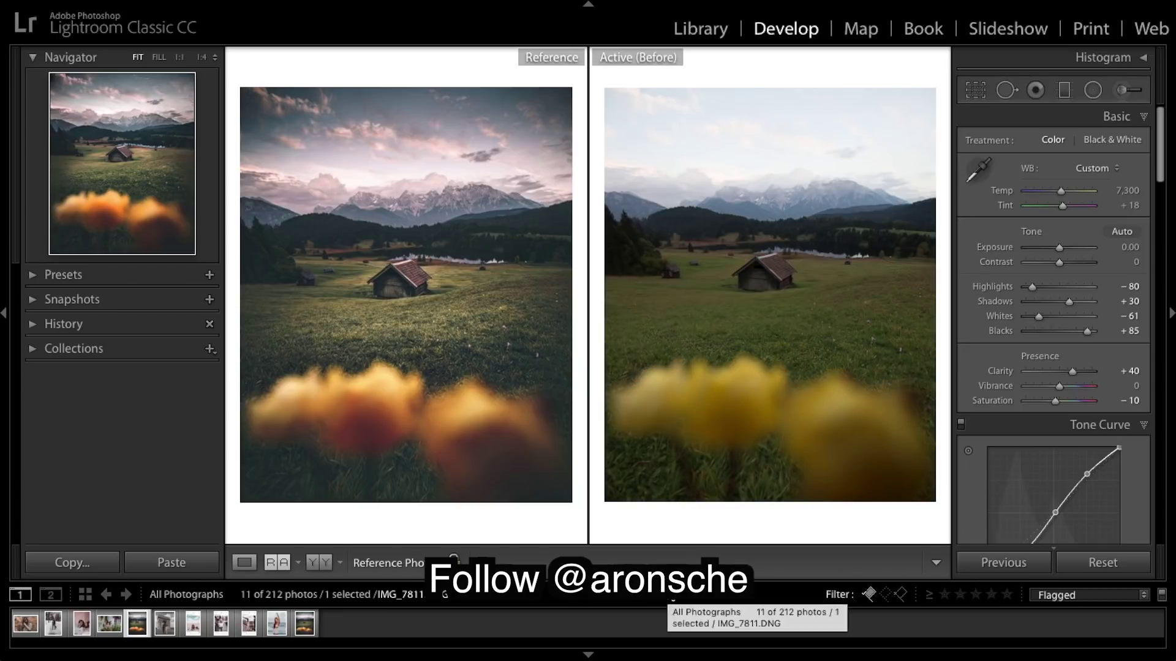
pyautogui.press('\\')
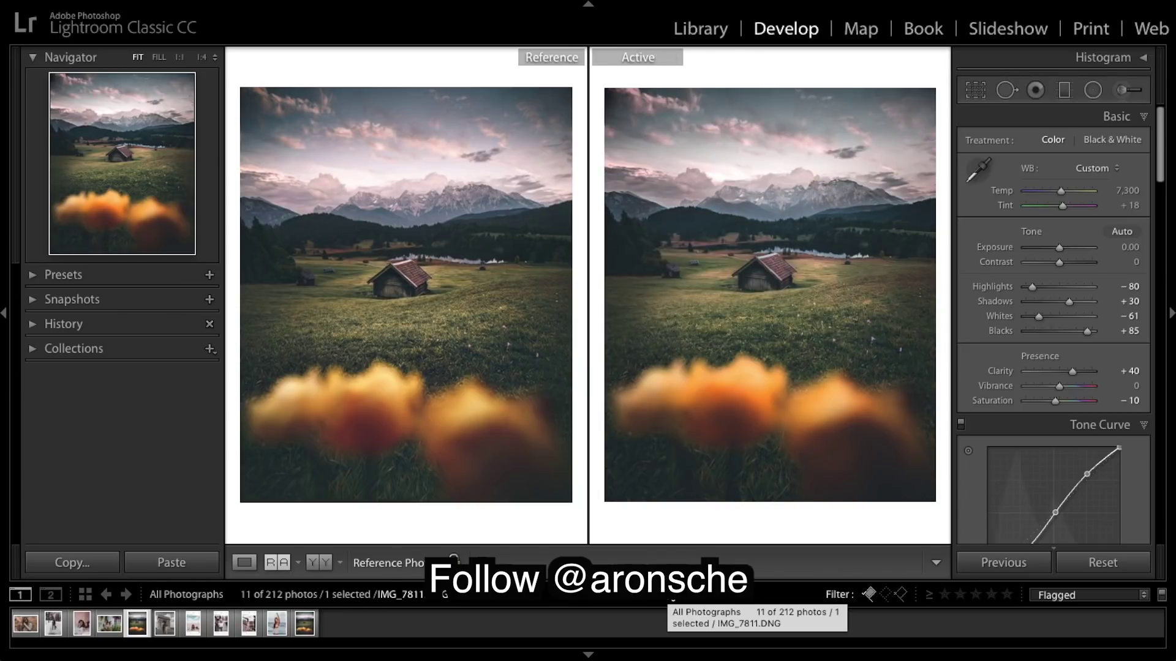
pyautogui.press('\\')
pyautogui.press('\\')
pyautogui.press('\\')
pyautogui.press('\\')
pyautogui.press('\\')
pyautogui.press('\\')
pyautogui.press('\\')
pyautogui.press('\\')
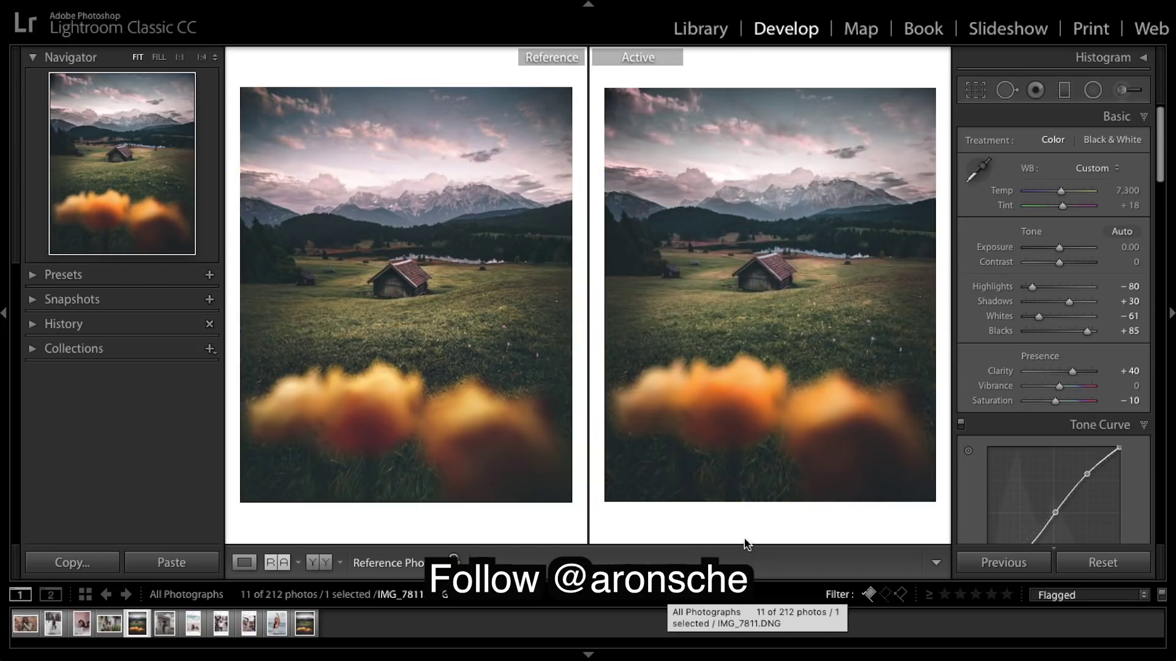
# Step: Lower the Saturation of the first flower brush to −6, finish editing it, and compare the photo with its unedited version
pyautogui.click(1122, 90)
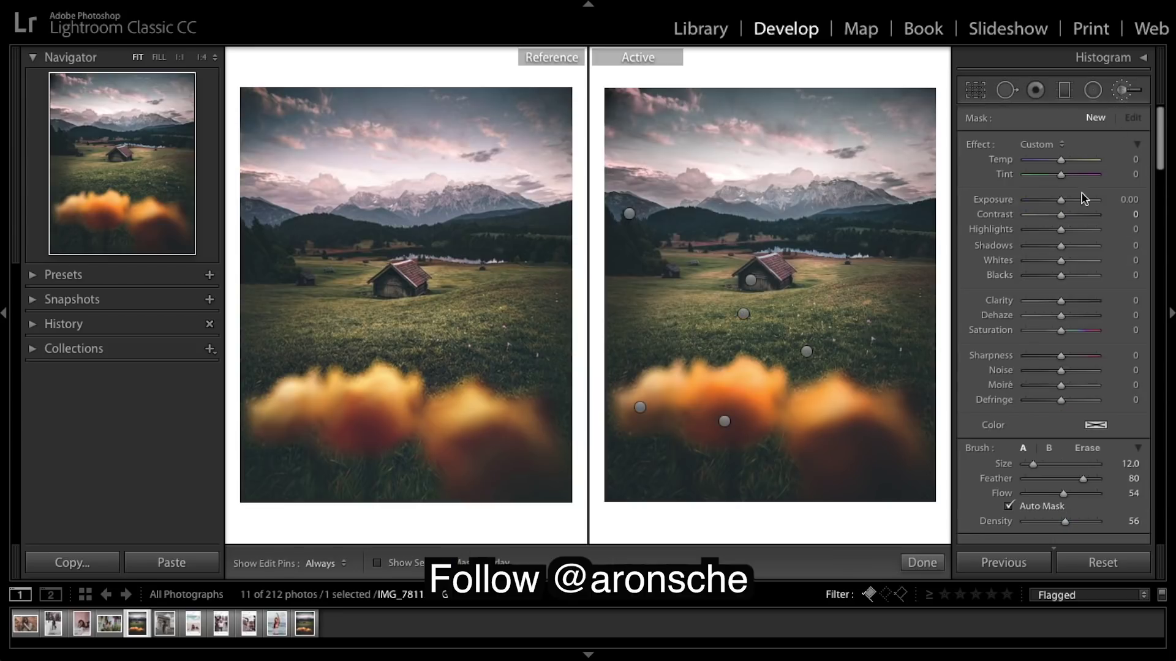
pyautogui.click(640, 407)
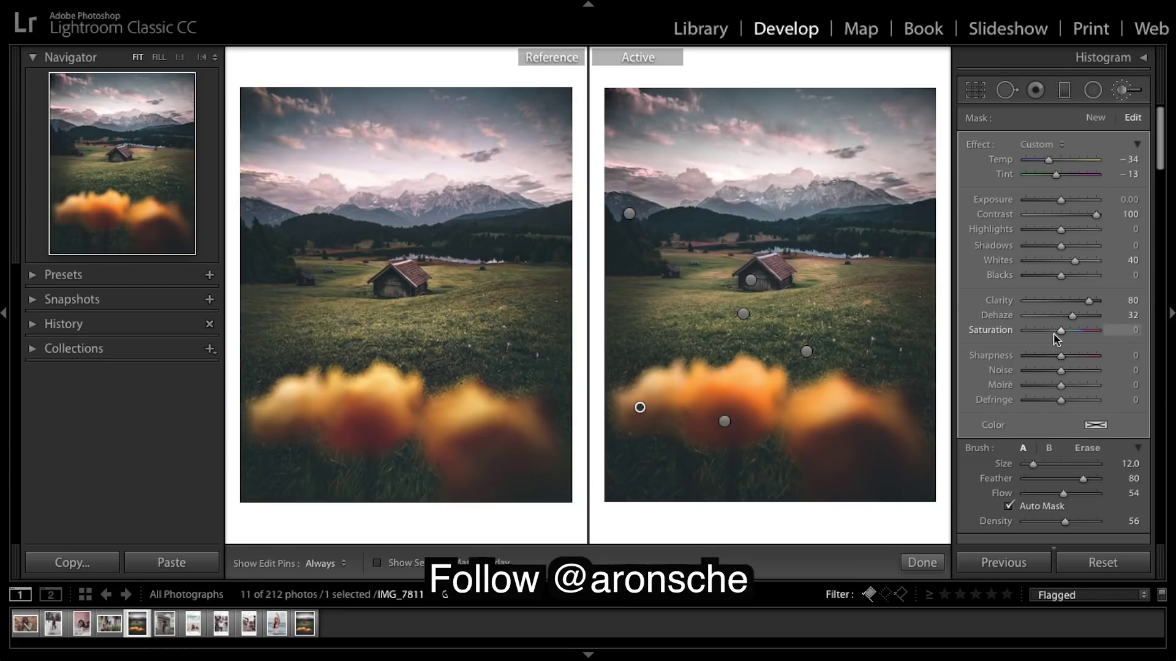
pyautogui.moveTo(1056, 331); pyautogui.dragTo(1056, 334)
pyautogui.moveTo(1056, 330); pyautogui.dragTo(1058, 330)
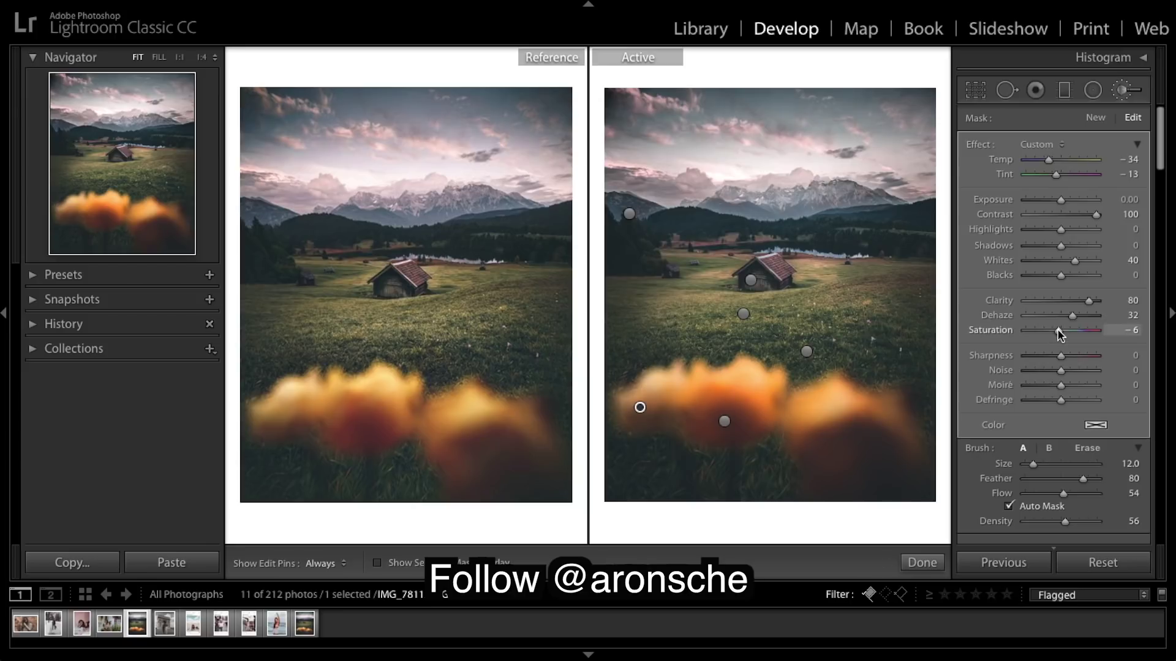
pyautogui.click(925, 562)
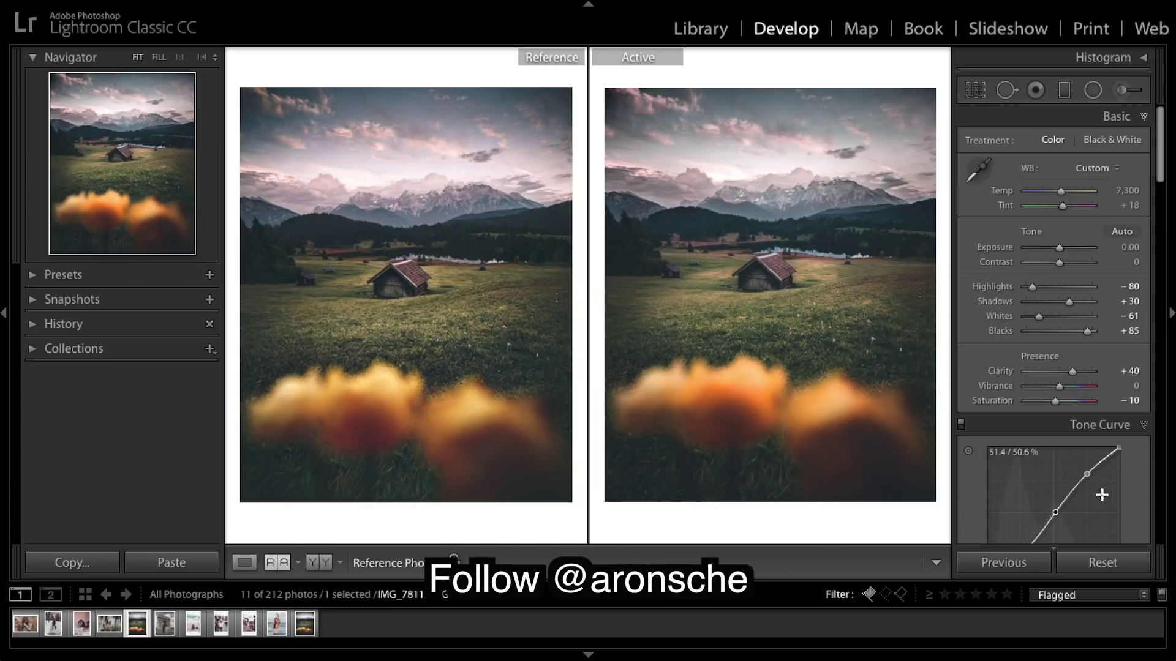
pyautogui.press('\\')
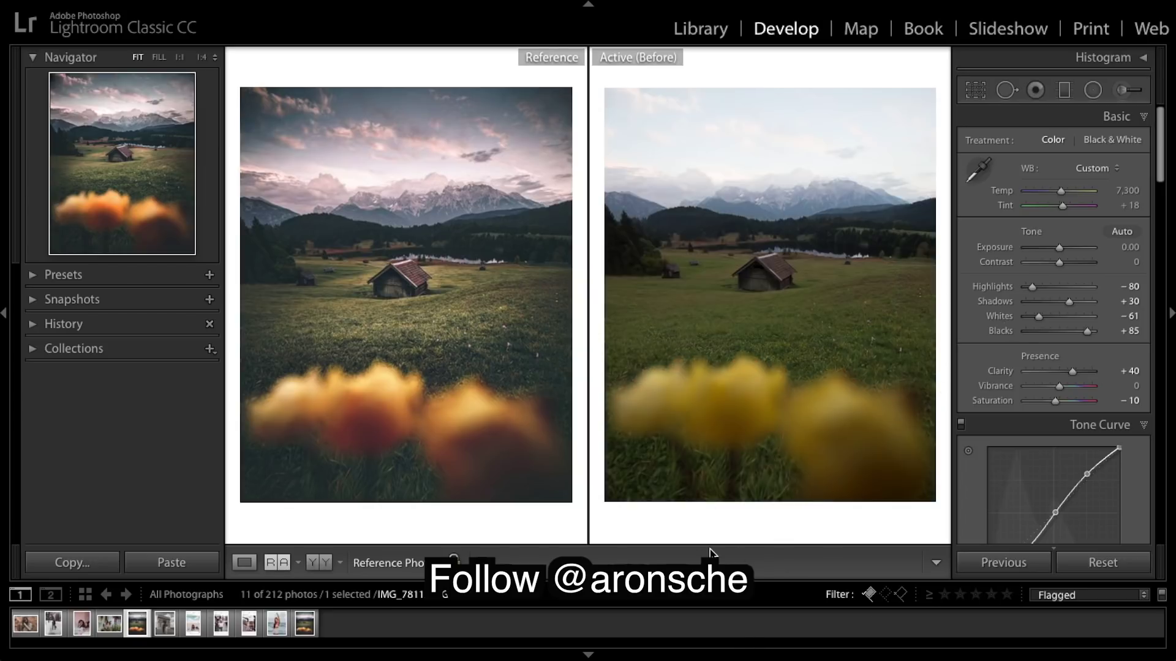
pyautogui.press('\\')
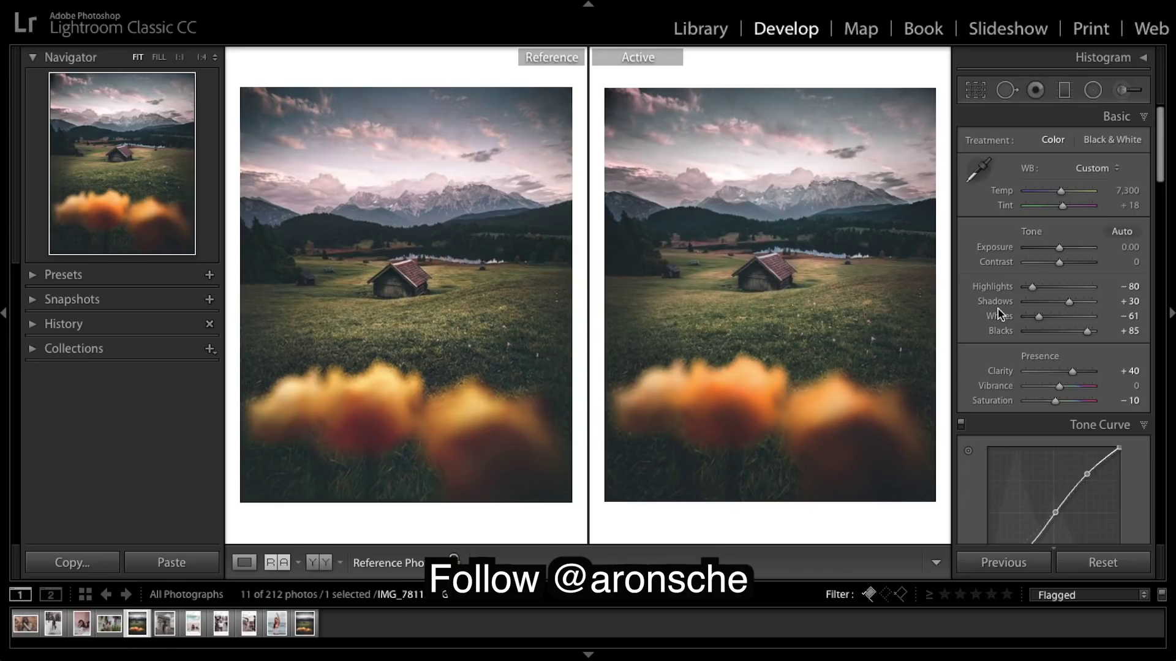
# Step: Reopen the meadow brush mask in front of the hut and check its coverage with the mask overlay and without edit pins
pyautogui.click(1123, 92)
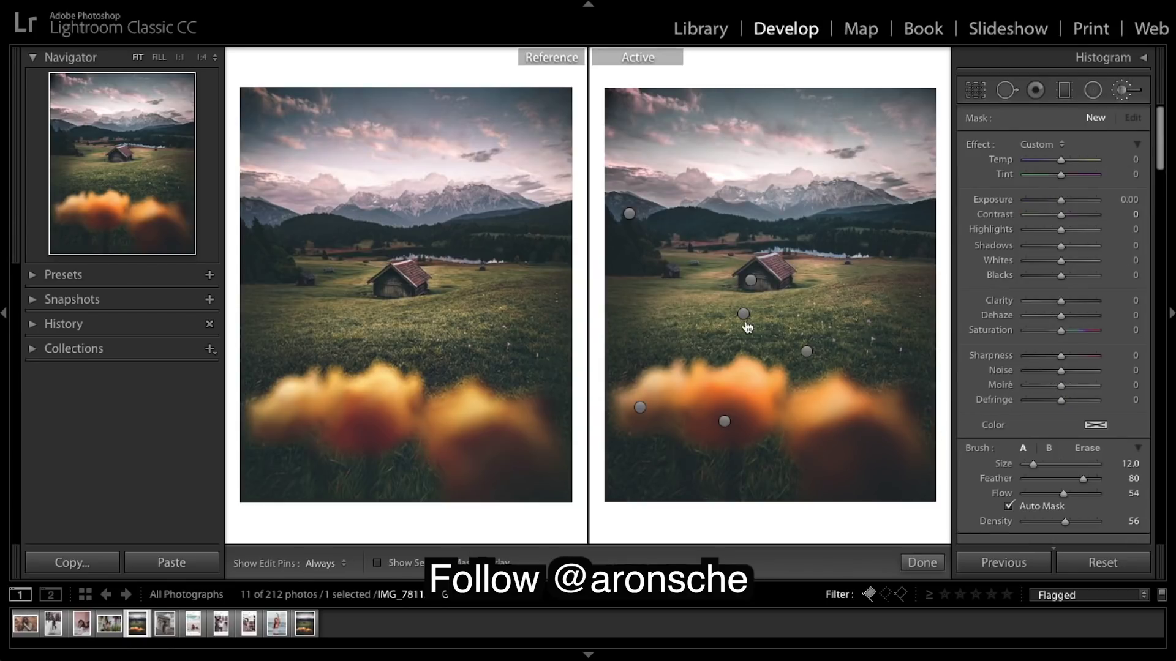
pyautogui.click(744, 315)
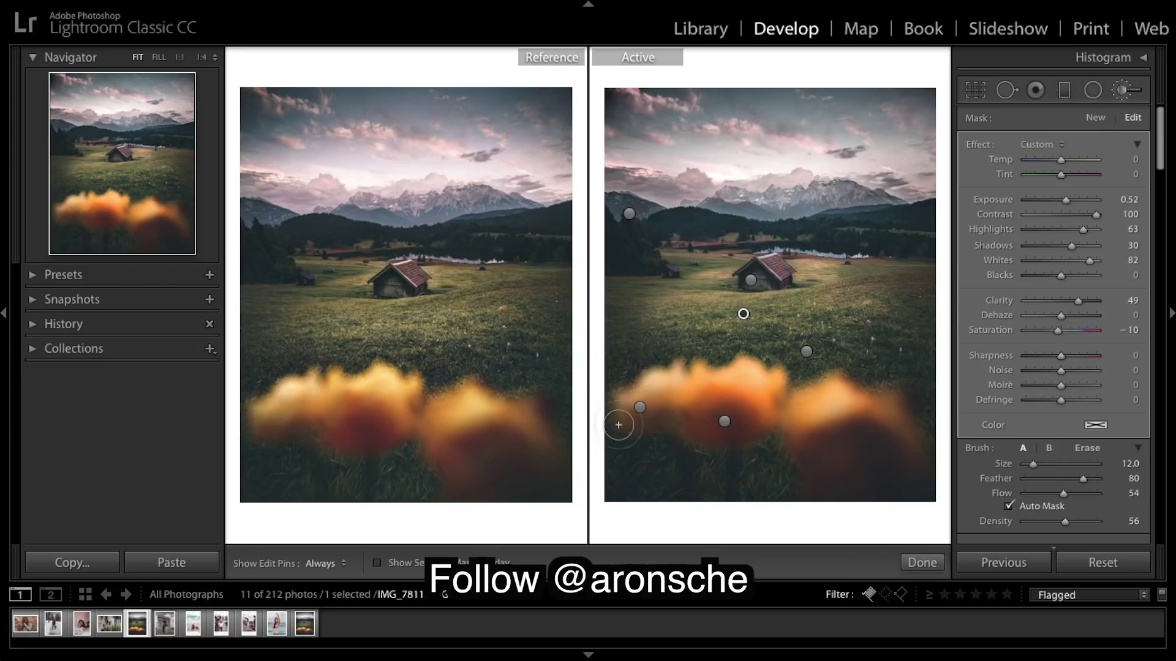
pyautogui.click(377, 563)
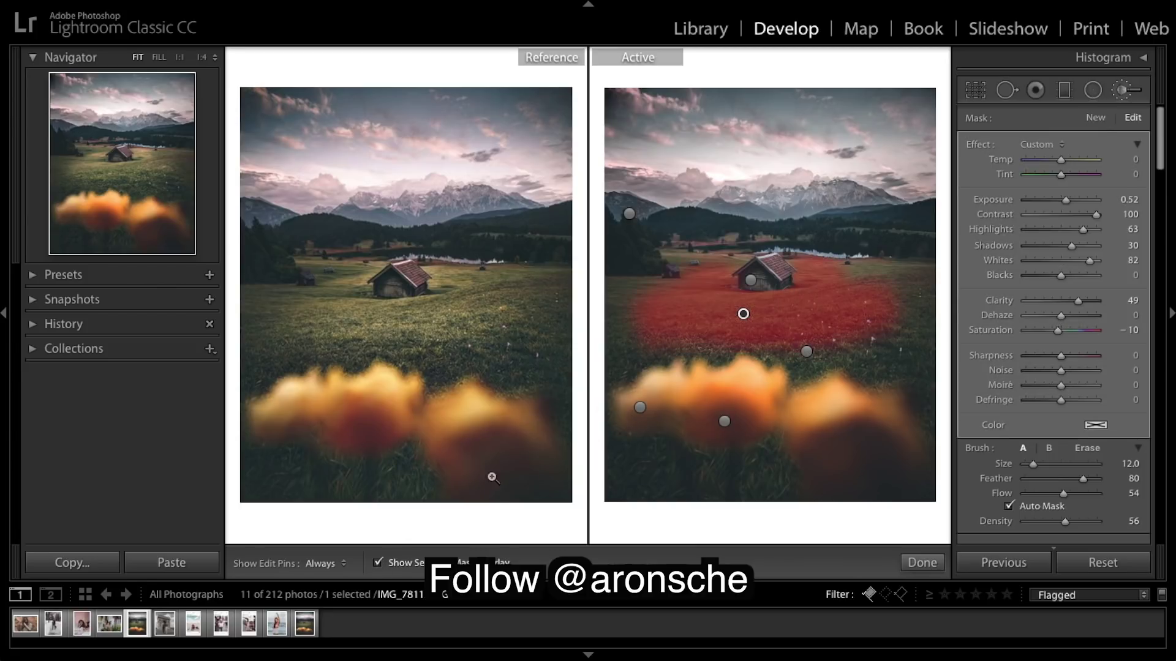
pyautogui.click(378, 563)
pyautogui.press('h')
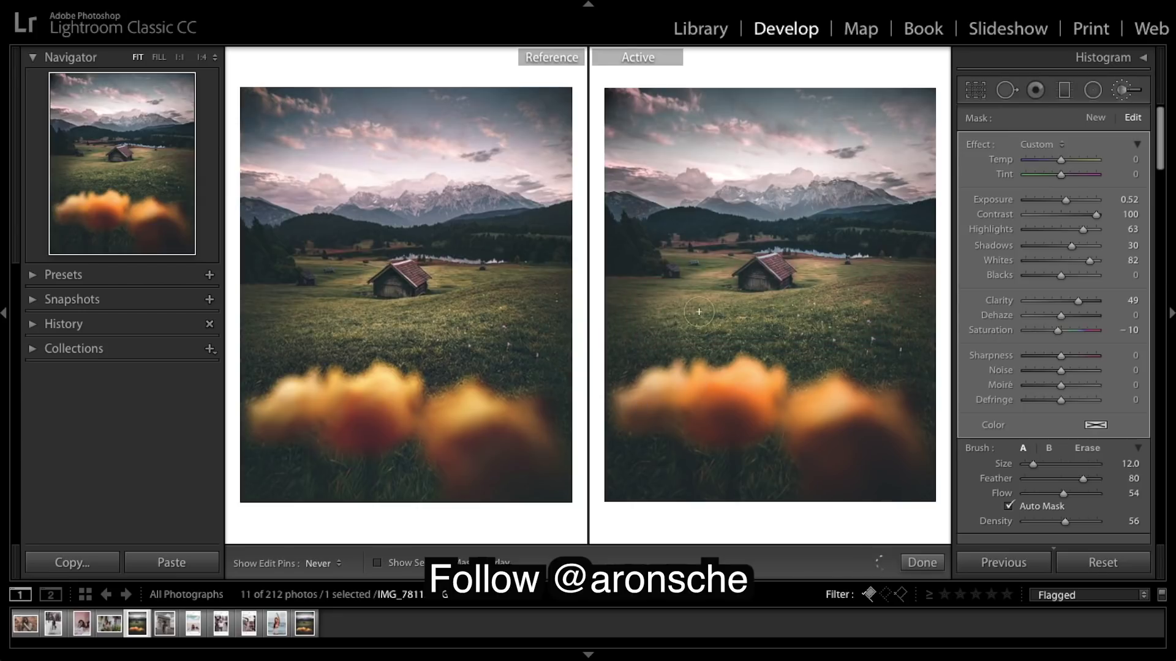
pyautogui.press('h')
pyautogui.press('h')
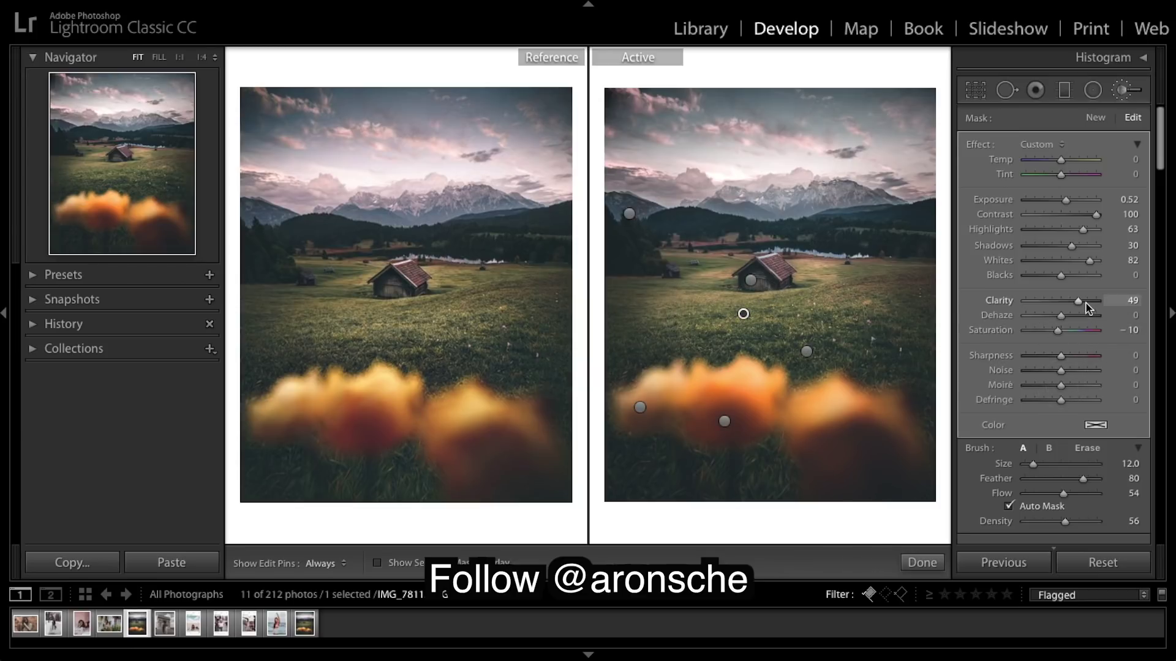
# Step: Set the meadow brush's Clarity to 61, try Blacks at −7 and reset it, and finish editing the brush
pyautogui.moveTo(1085, 304); pyautogui.dragTo(1080, 304)
pyautogui.moveTo(1083, 299); pyautogui.dragTo(1081, 300)
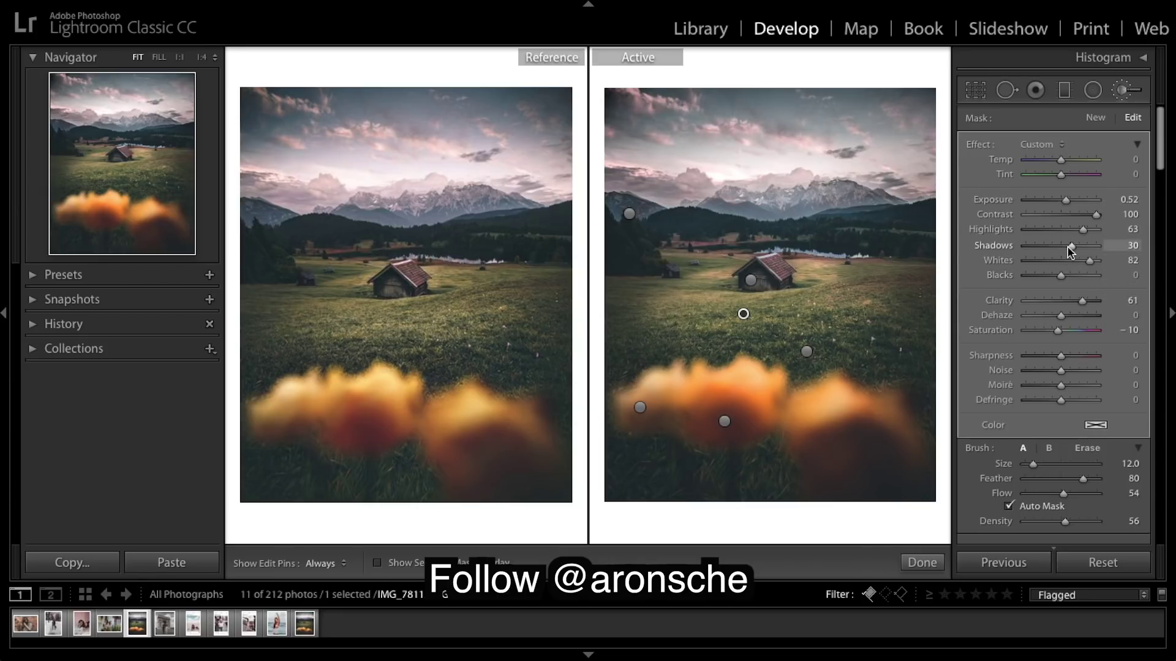
pyautogui.moveTo(1059, 274); pyautogui.dragTo(1057, 274)
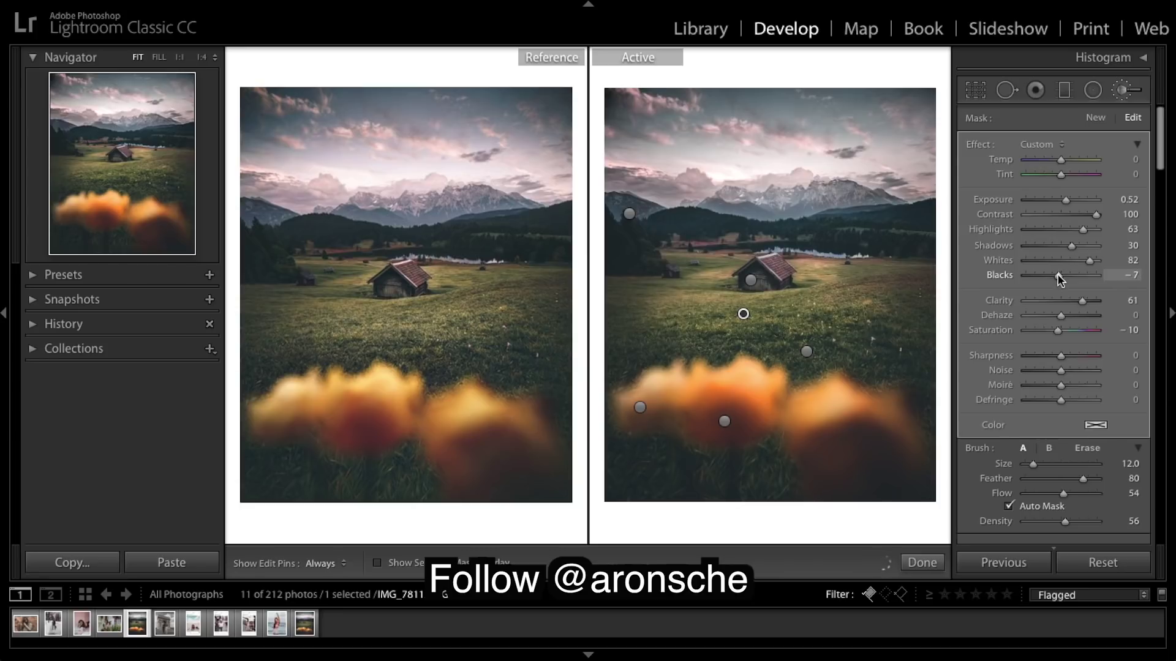
pyautogui.doubleClick(1002, 276)
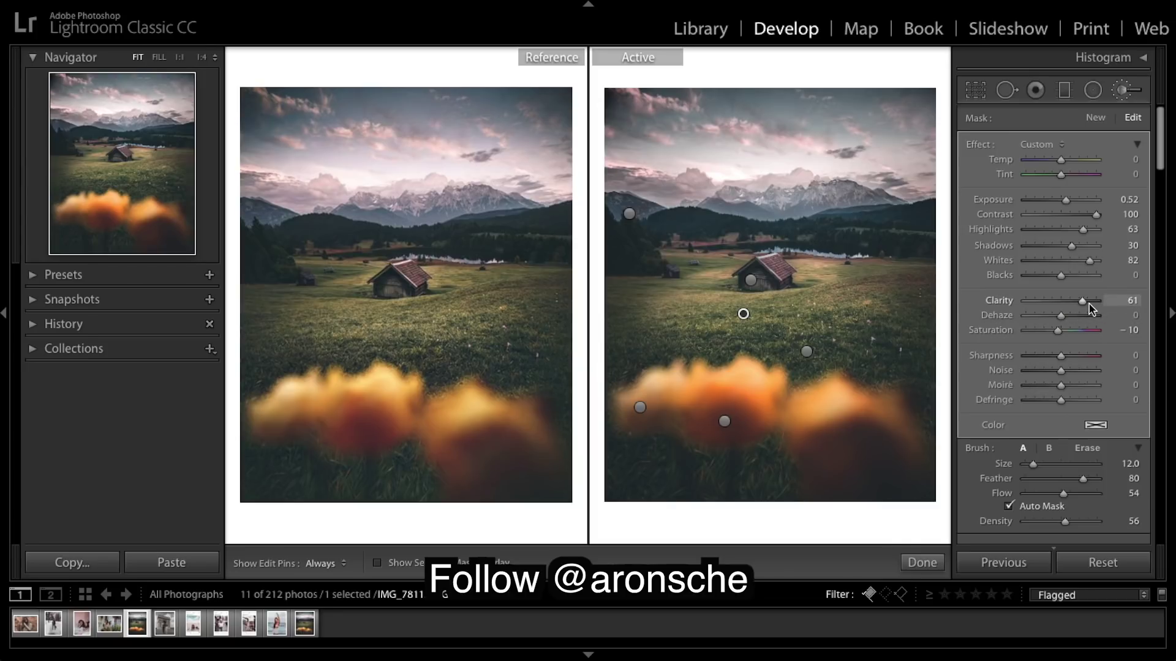
pyautogui.click(921, 562)
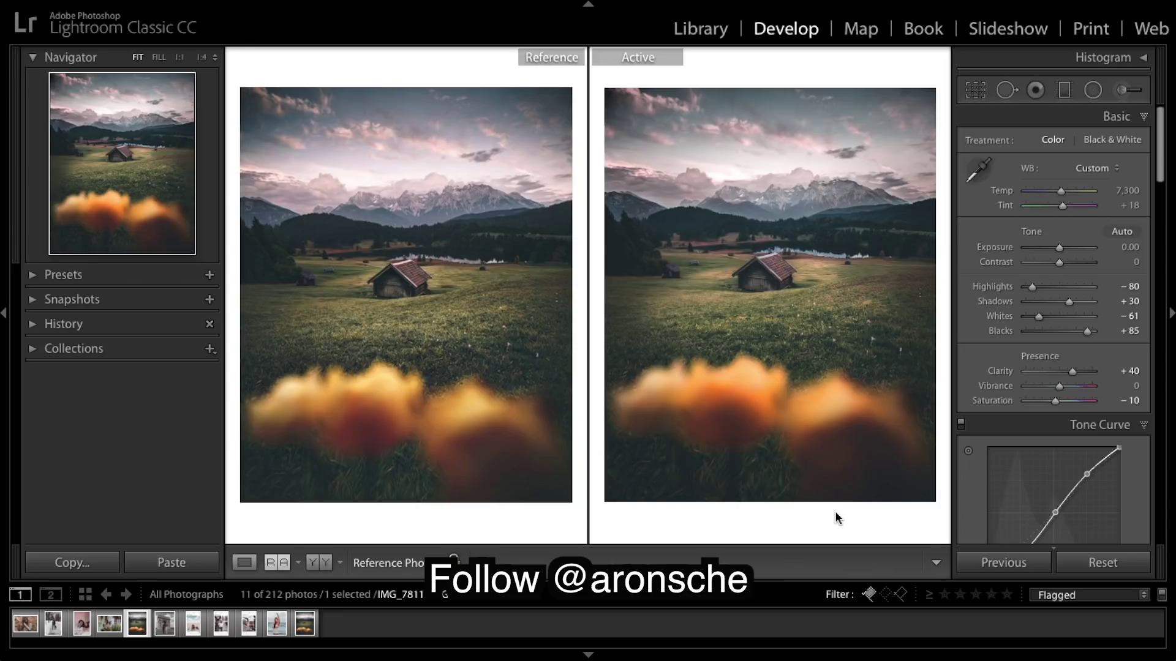
# Step: Reopen the warm-toned brush mask at the mountains, reduce its brush size to 8, and finish editing it
pyautogui.click(1123, 90)
pyautogui.click(629, 213)
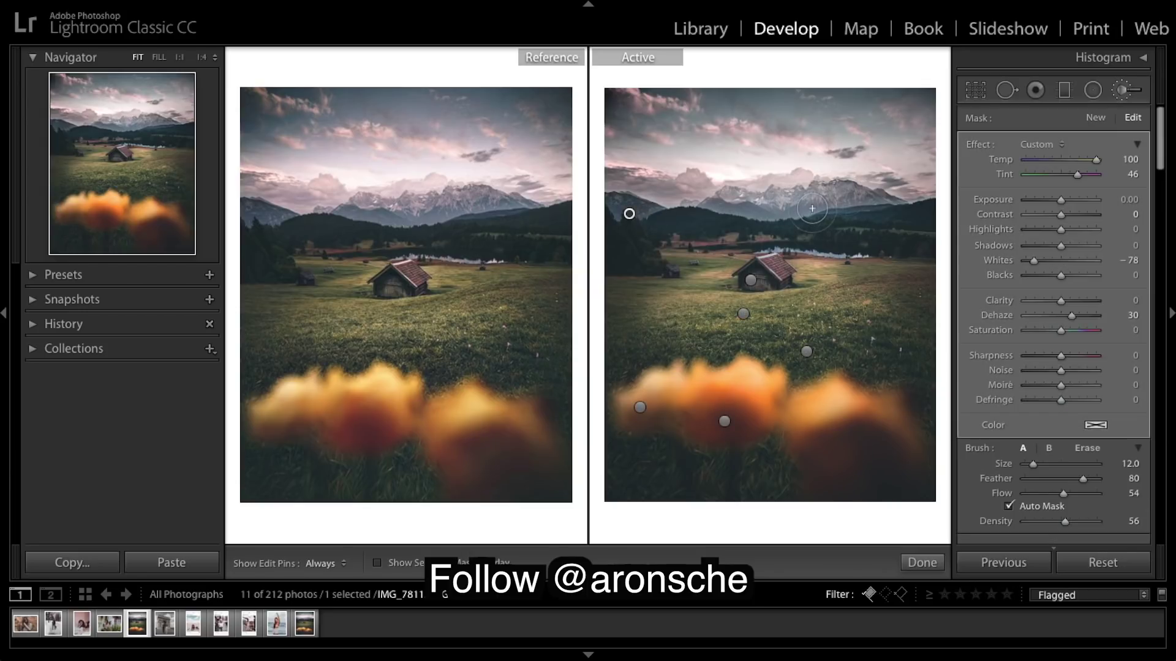
pyautogui.scroll(-7, 793, 206)
pyautogui.scroll(2, 793, 205)
pyautogui.press('h')
pyautogui.press('h')
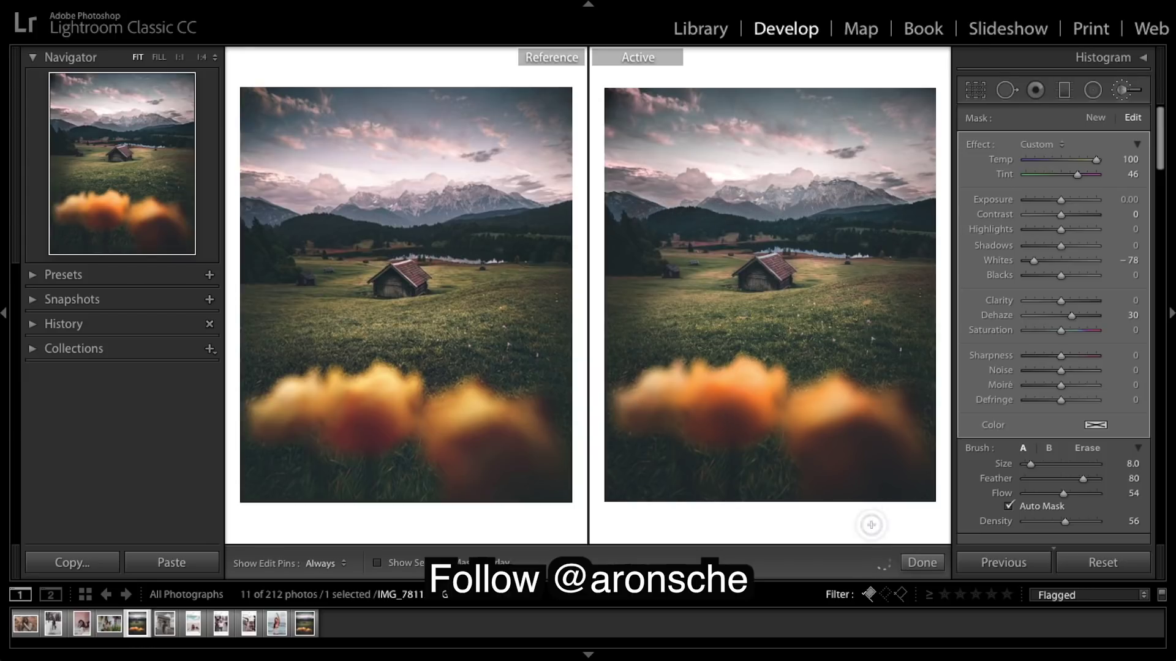
pyautogui.click(920, 563)
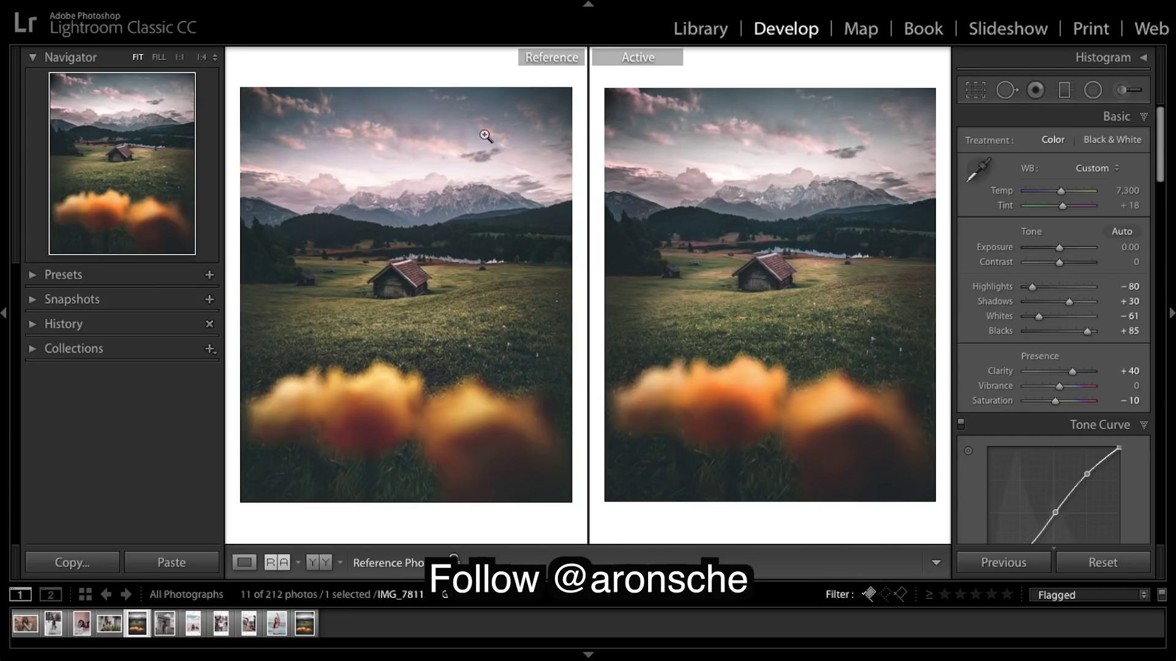
# Step: Set the upper sky graduated filter's Temp to −19 and Tint to 12, finish editing it, and compare the photo with its unedited version
pyautogui.click(1064, 92)
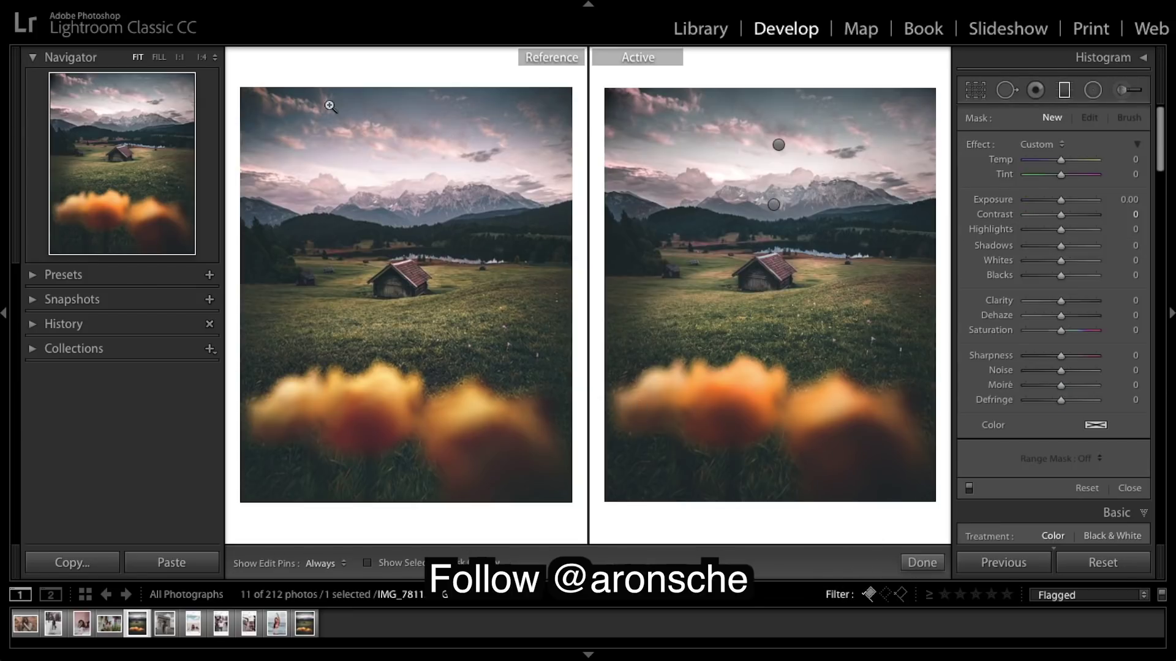
pyautogui.moveTo(779, 146); pyautogui.dragTo(780, 163)
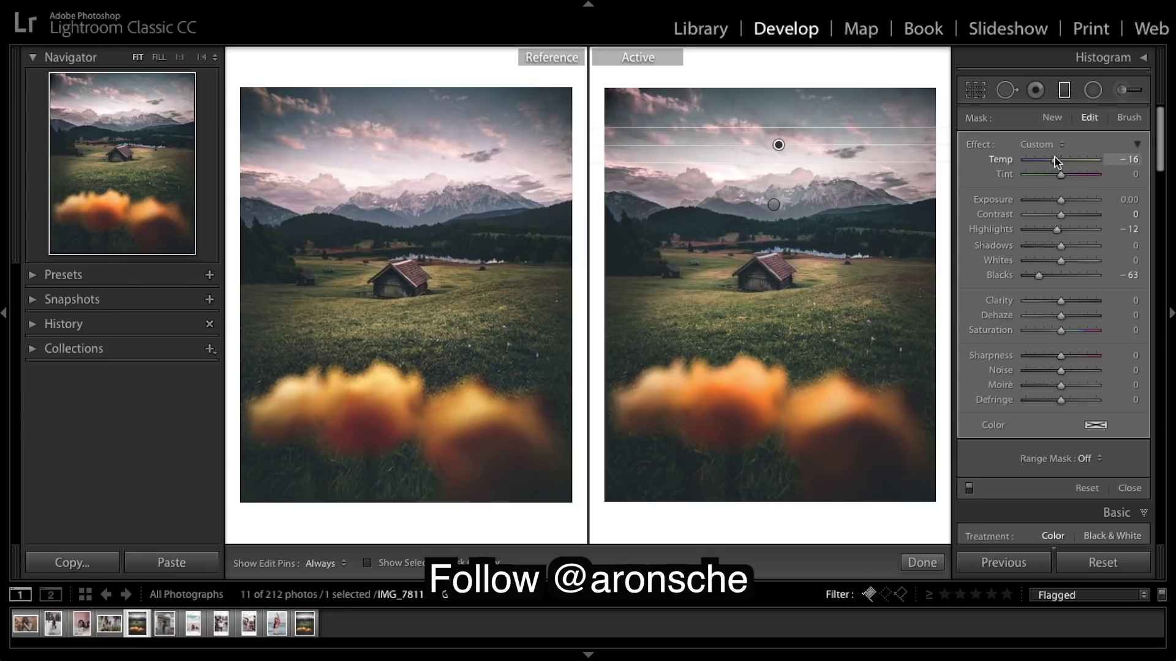
pyautogui.moveTo(1055, 158); pyautogui.dragTo(1058, 161)
pyautogui.moveTo(1061, 174); pyautogui.dragTo(1066, 174)
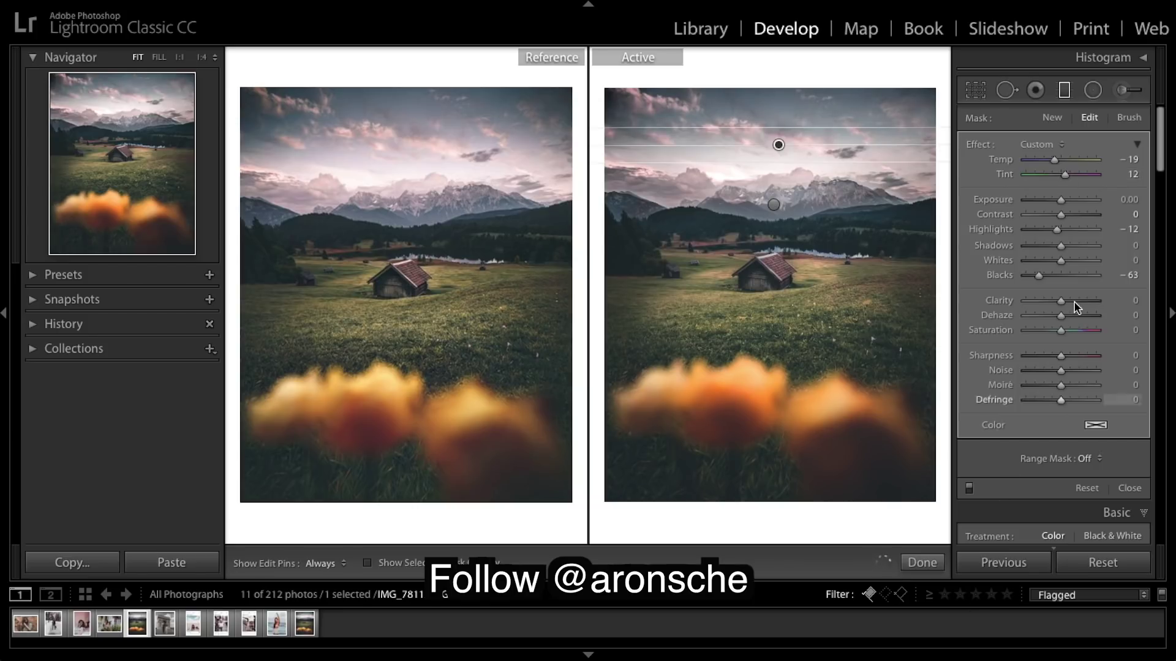
pyautogui.click(921, 562)
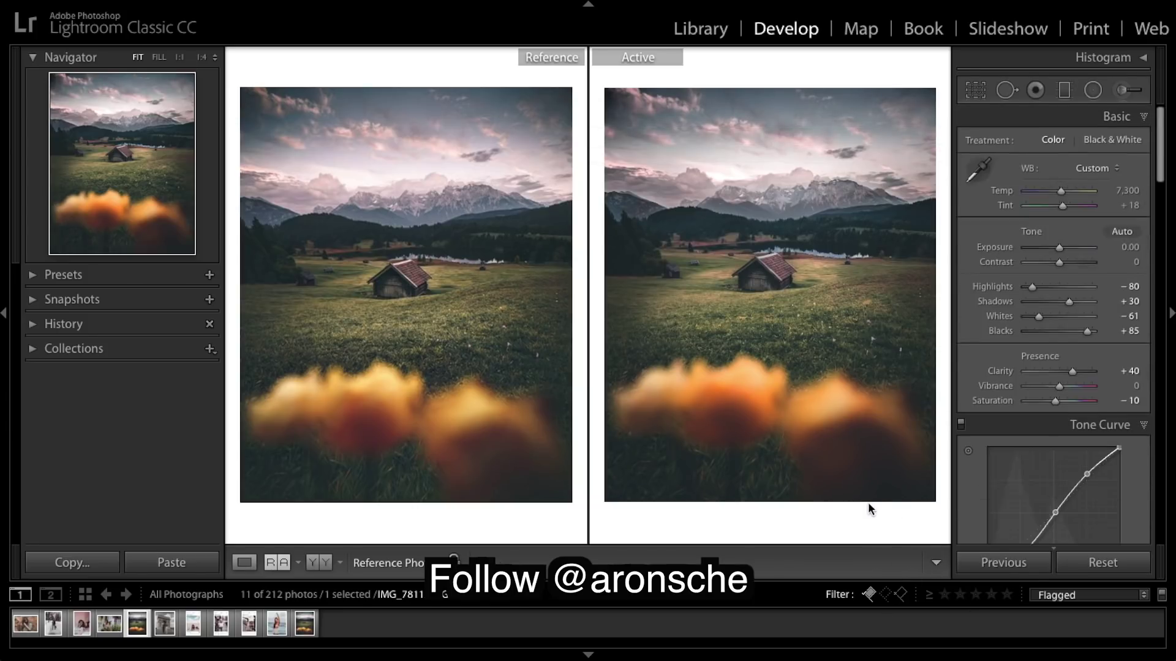
pyautogui.press('\\')
pyautogui.press('\\')
pyautogui.click(1122, 90)
pyautogui.click(743, 313)
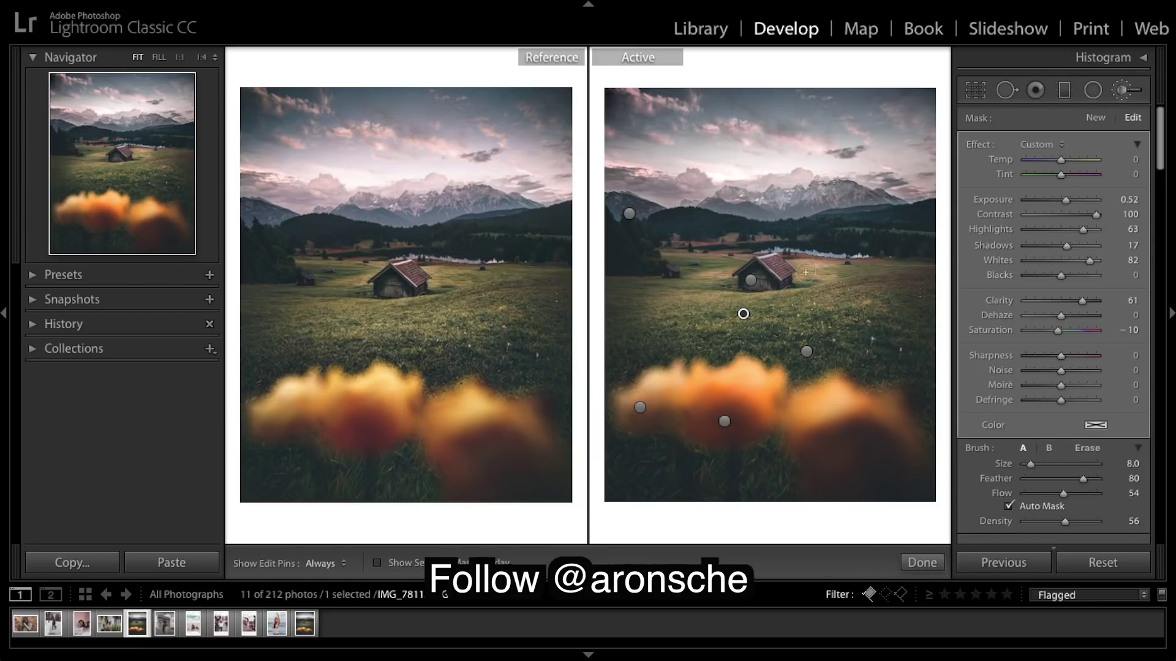
pyautogui.click(1131, 88)
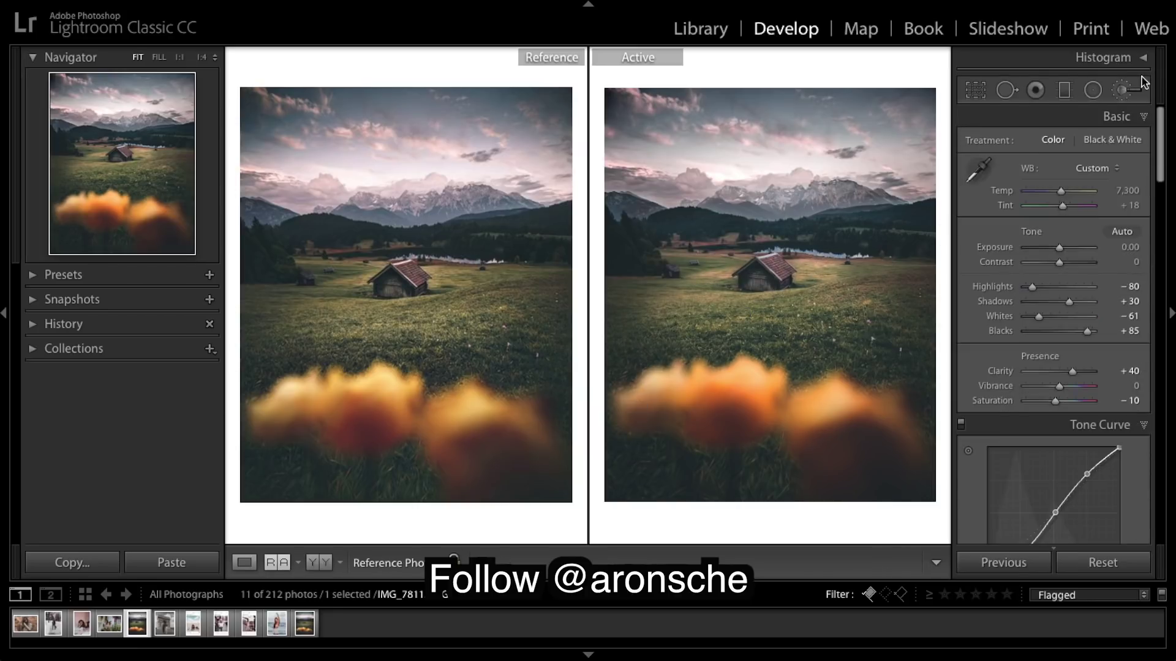
# Step: Paint a new adjustment brush mask over the grass on both sides of the hut with the edit pins hidden, then show the pins again
pyautogui.click(1123, 90)
pyautogui.press('h')
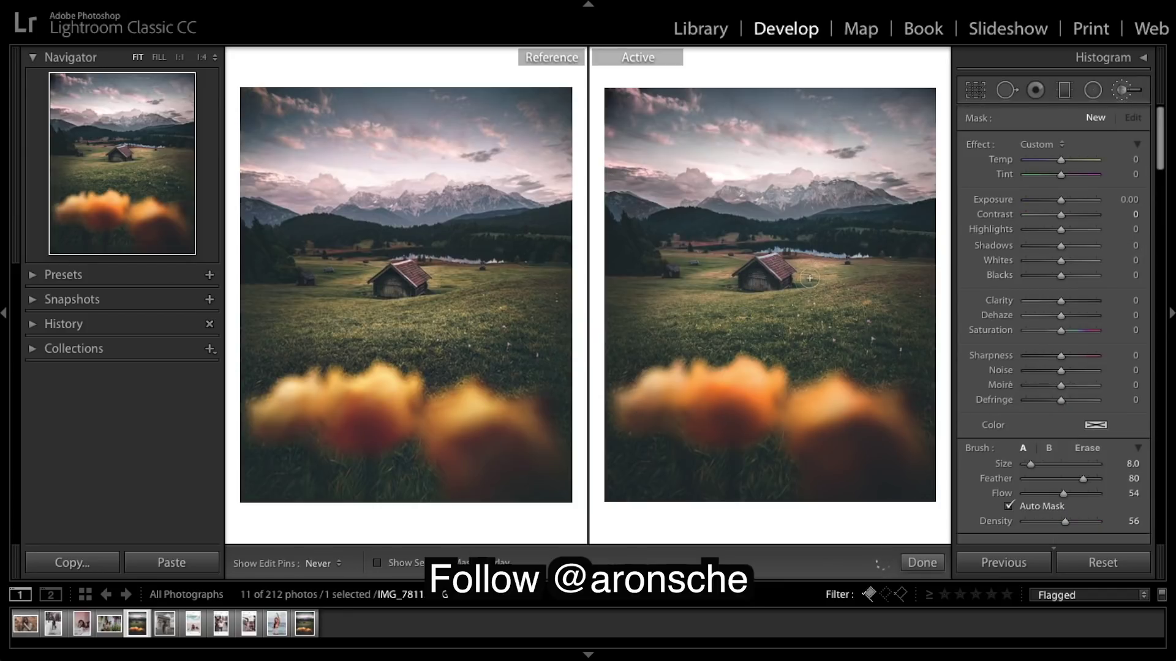
pyautogui.click(692, 305)
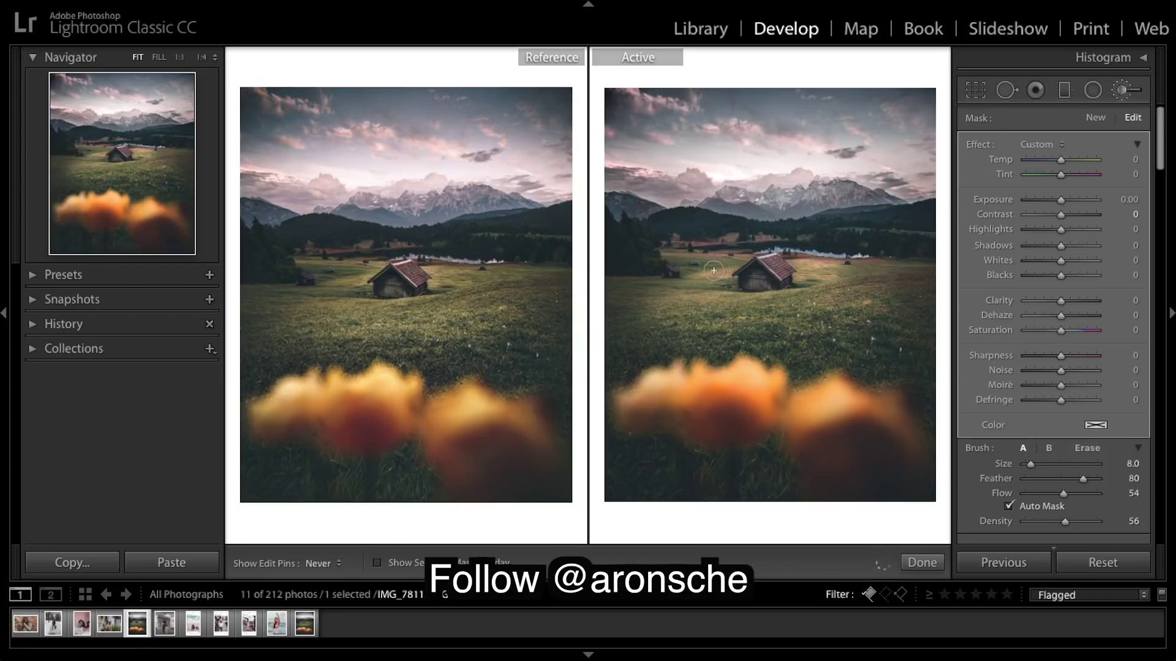
pyautogui.press('h')
pyautogui.press('h')
pyautogui.press('h')
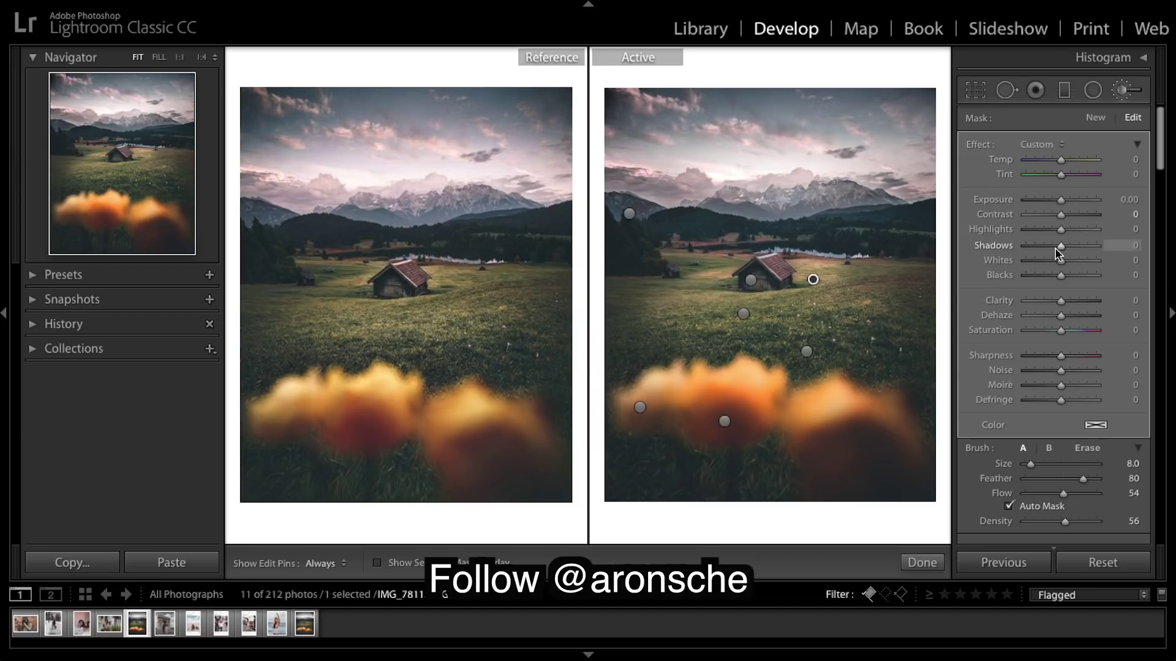
# Step: Set the new hut-side grass brush's Shadows to −100 and Clarity to 71, and finish editing the brush
pyautogui.moveTo(1056, 248); pyautogui.dragTo(1050, 247)
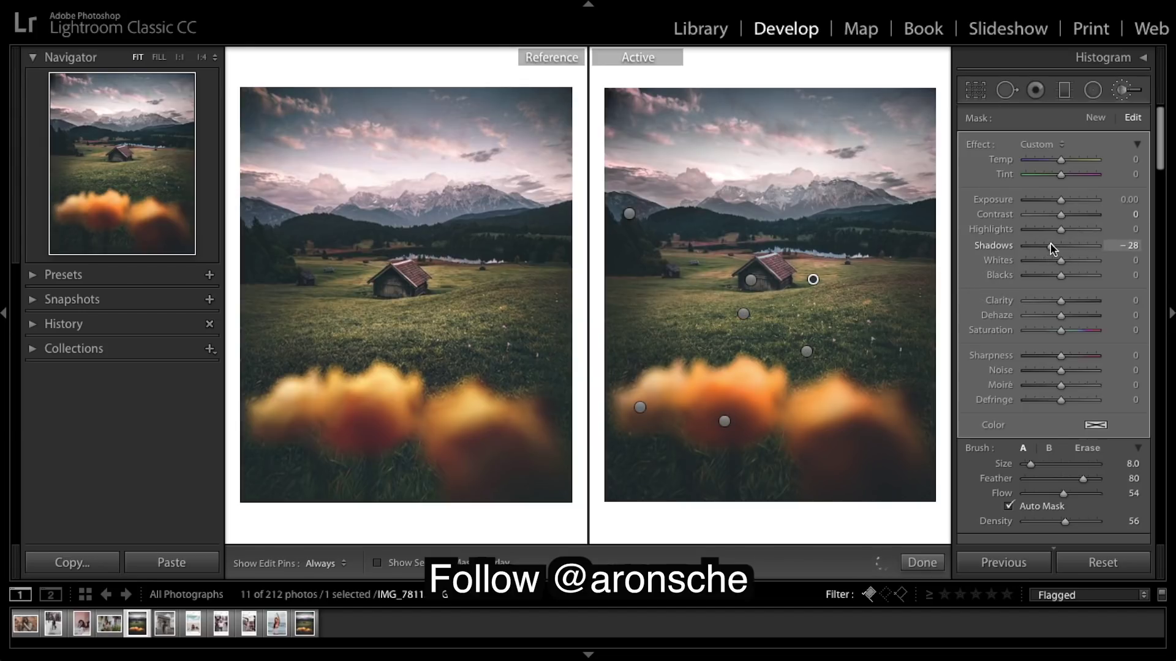
pyautogui.moveTo(1084, 296); pyautogui.dragTo(1087, 304)
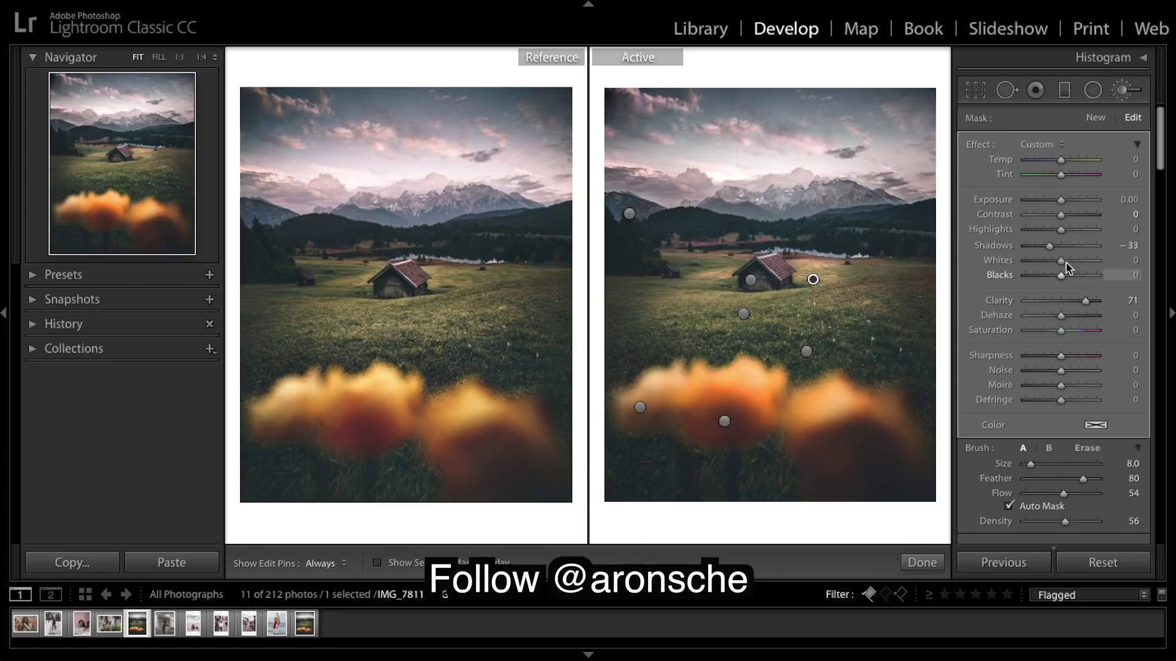
pyautogui.click(1041, 248)
pyautogui.moveTo(1043, 252); pyautogui.dragTo(1023, 245)
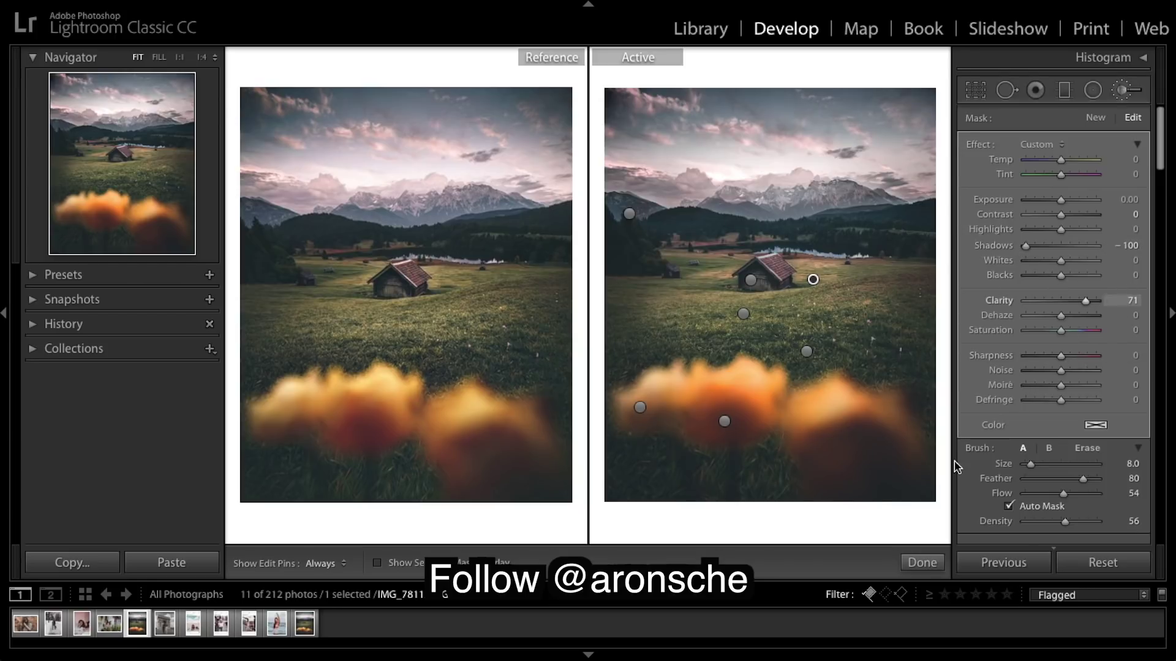
pyautogui.click(922, 562)
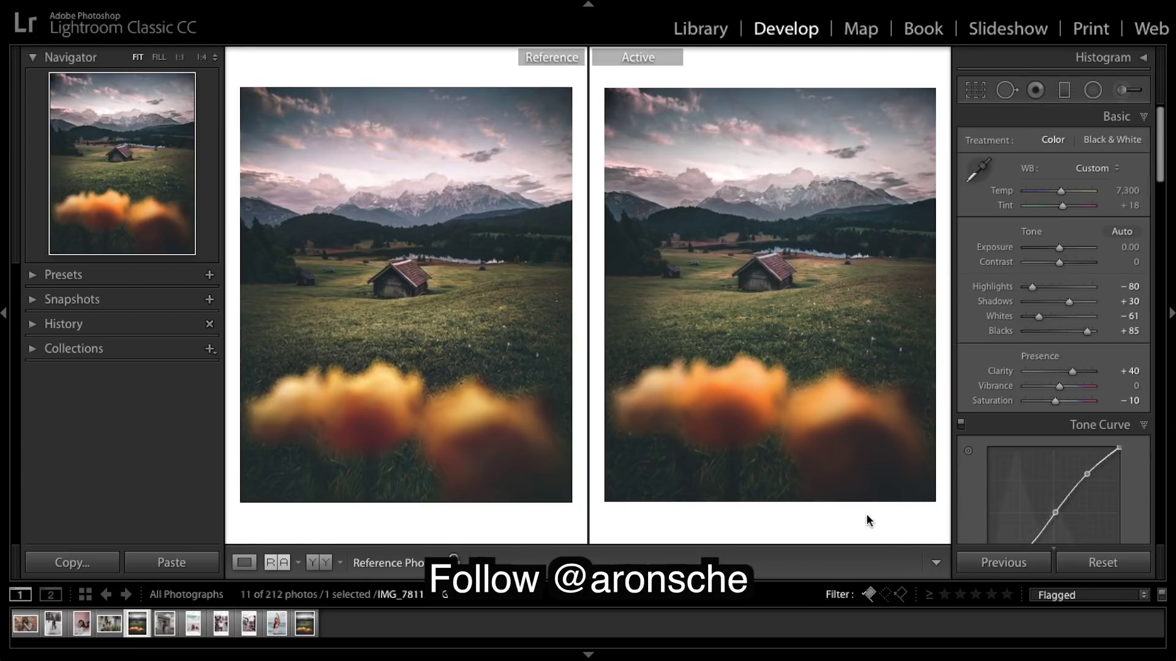
# Step: Raise the Whites of the graduated filter over the mountains to 71, fine-tune the value slightly, and finish editing the filter
pyautogui.click(1066, 89)
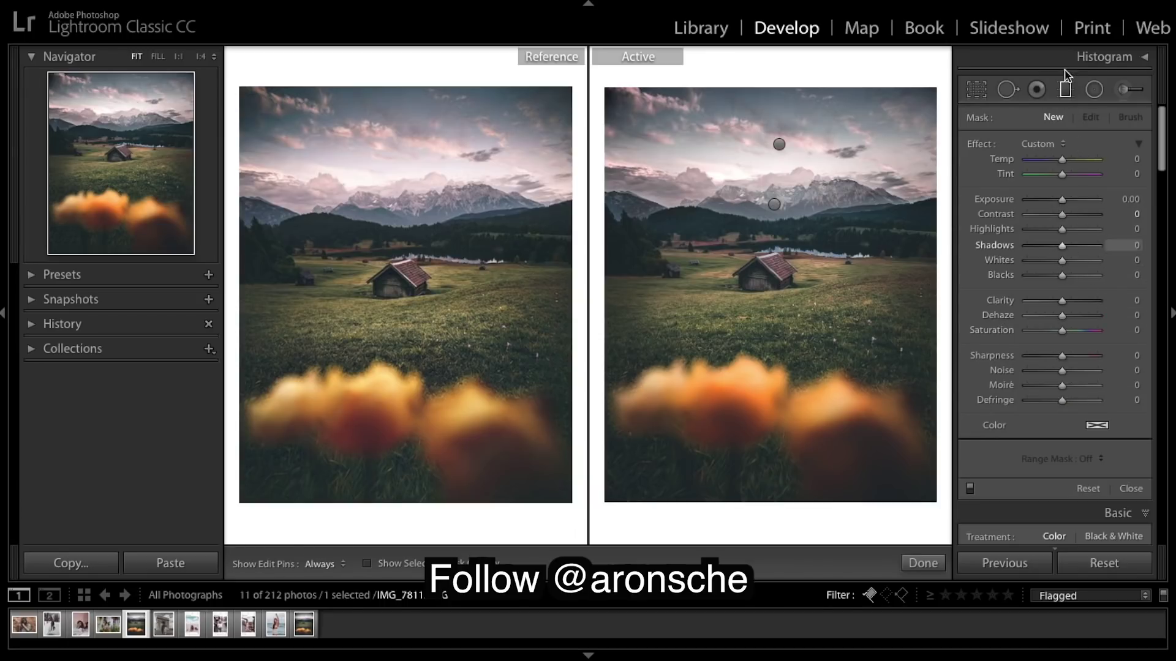
pyautogui.click(775, 205)
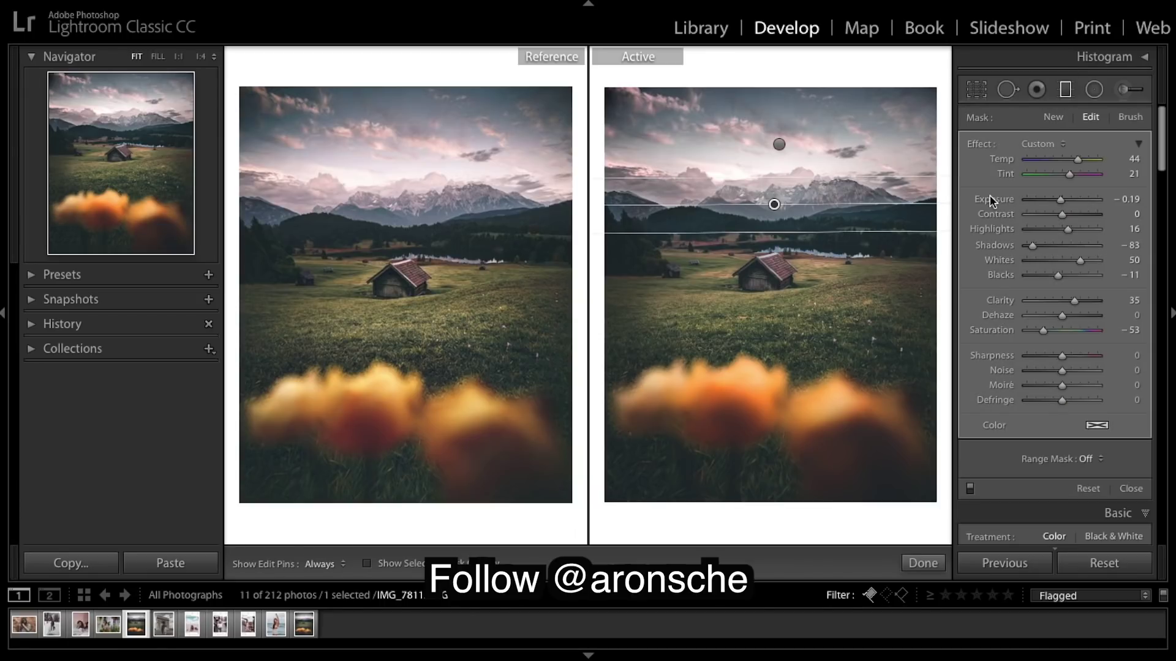
pyautogui.click(1088, 262)
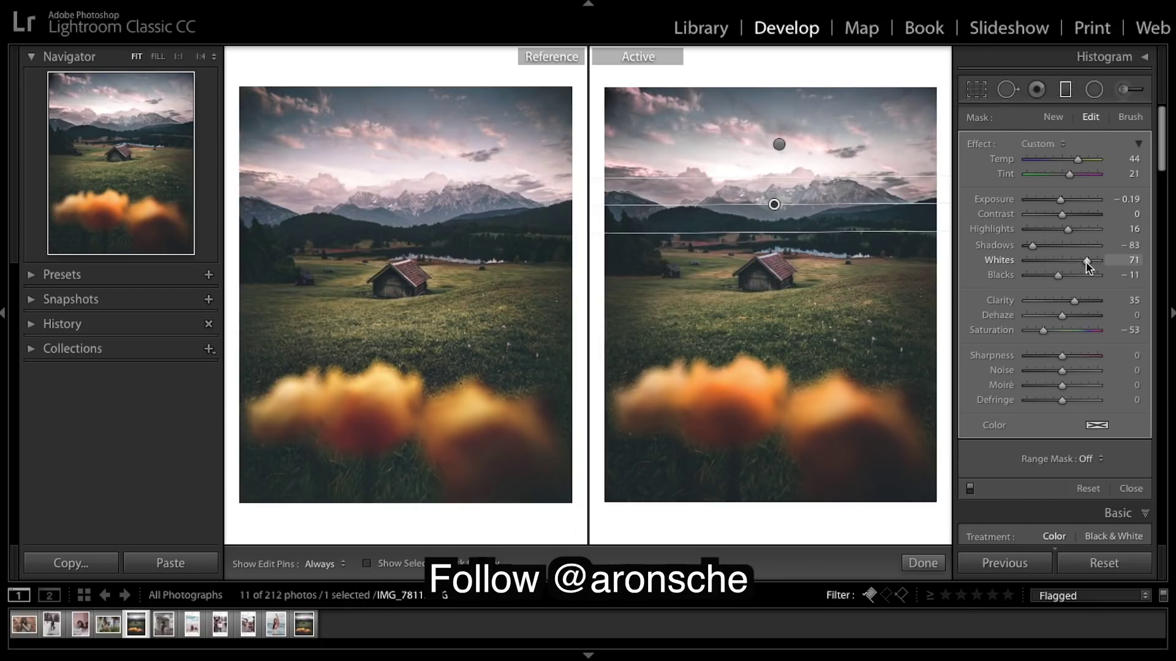
pyautogui.press('Down')
pyautogui.press('Down')
pyautogui.moveTo(1084, 260); pyautogui.dragTo(1085, 265)
pyautogui.click(922, 563)
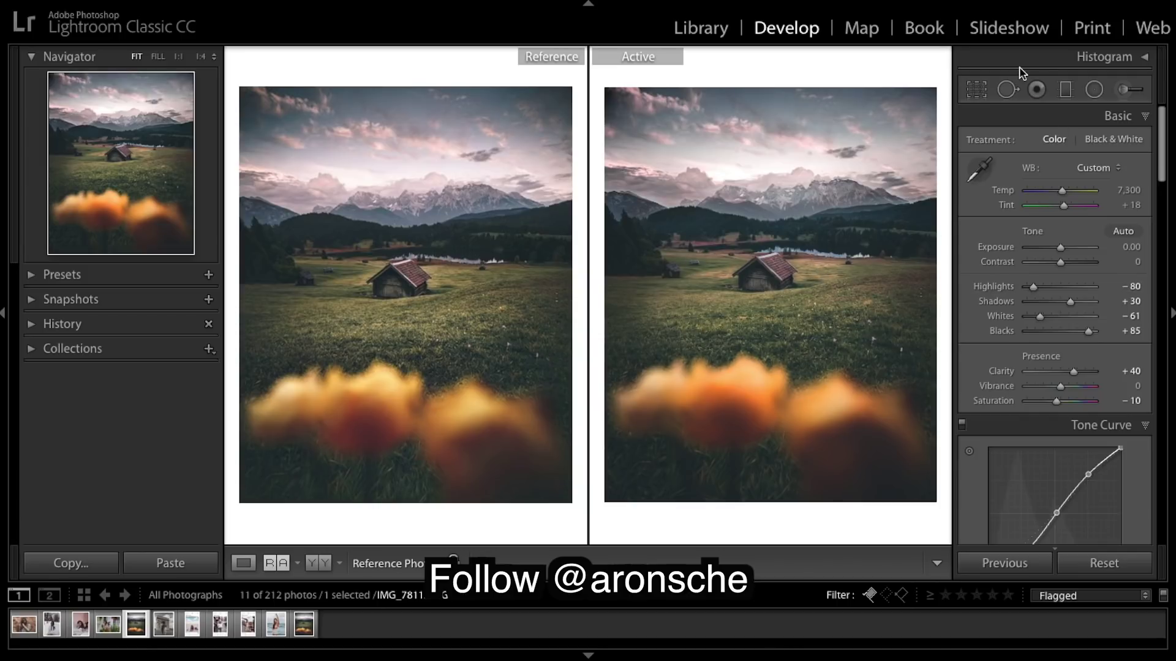
# Step: Extend the meadow brush mask just above the flowers over the grass around the hut, checking it without edit pins, and finish editing it
pyautogui.click(1129, 97)
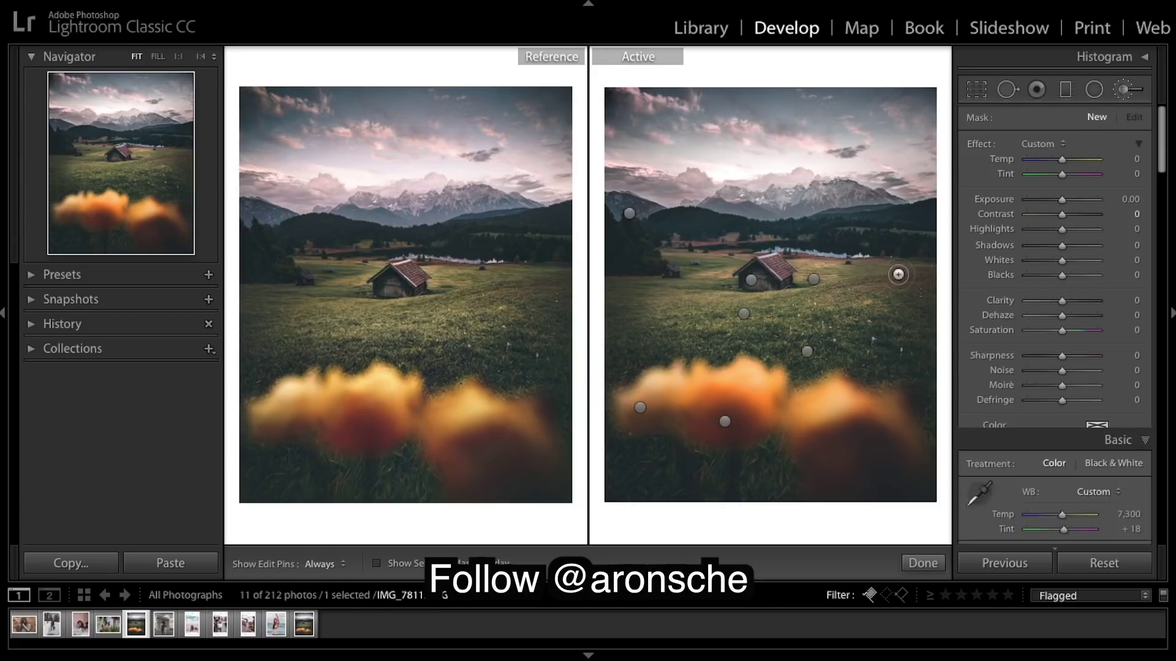
pyautogui.click(807, 352)
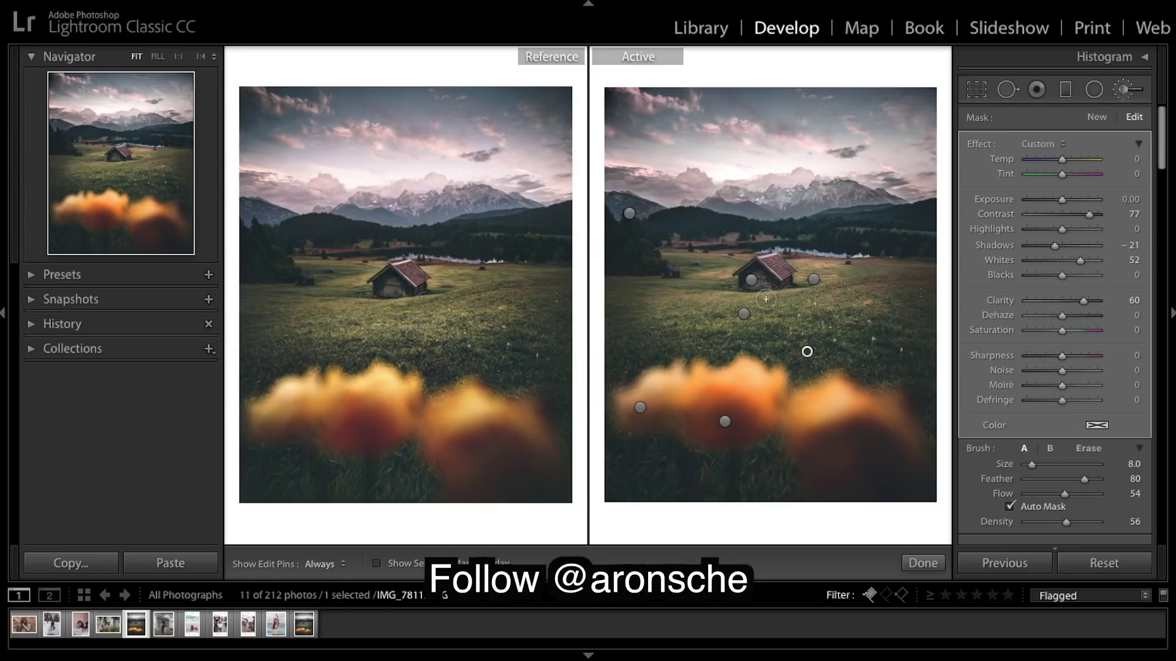
pyautogui.press('h')
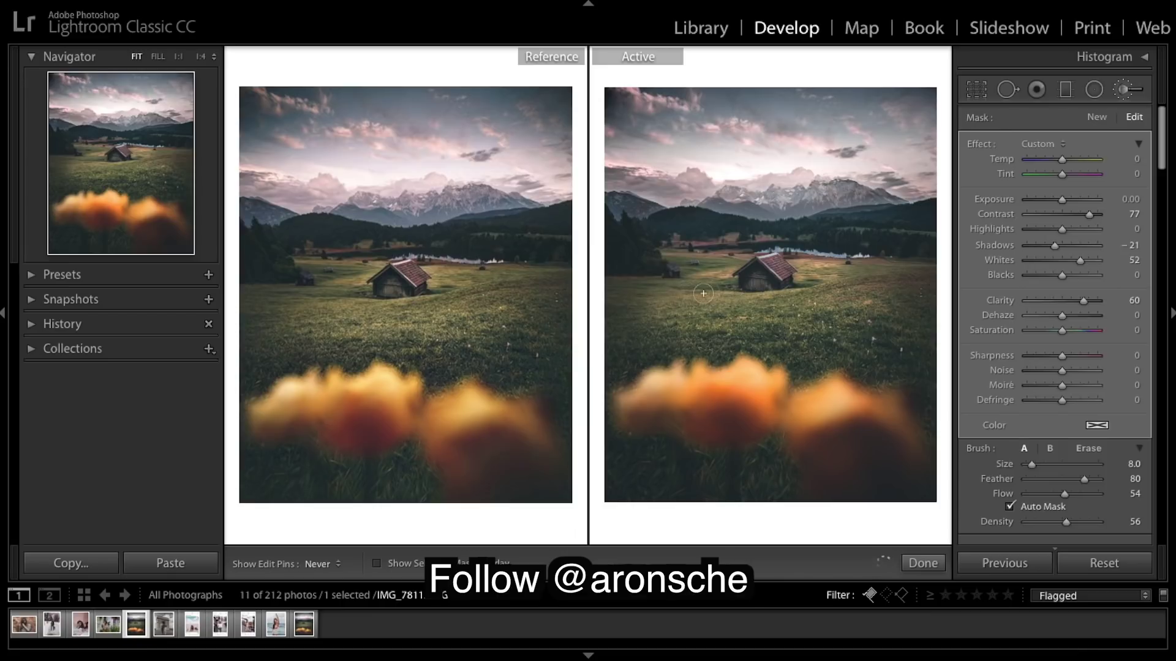
pyautogui.press('h')
pyautogui.press('h')
pyautogui.press('h')
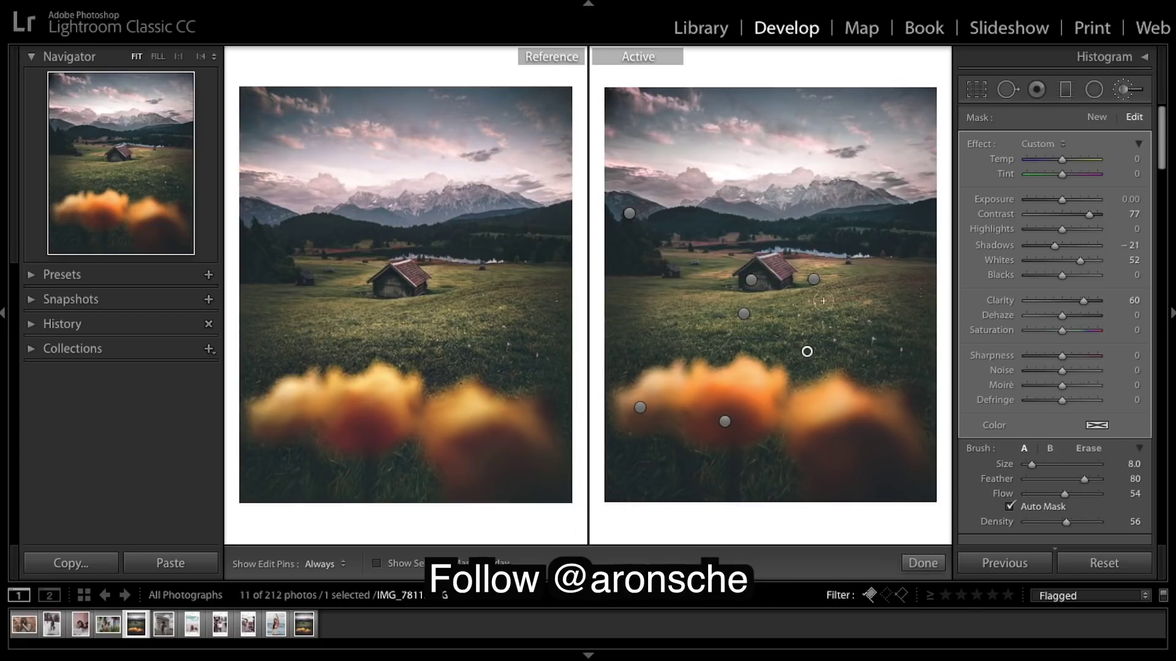
pyautogui.press('h')
pyautogui.press('h')
pyautogui.press('h')
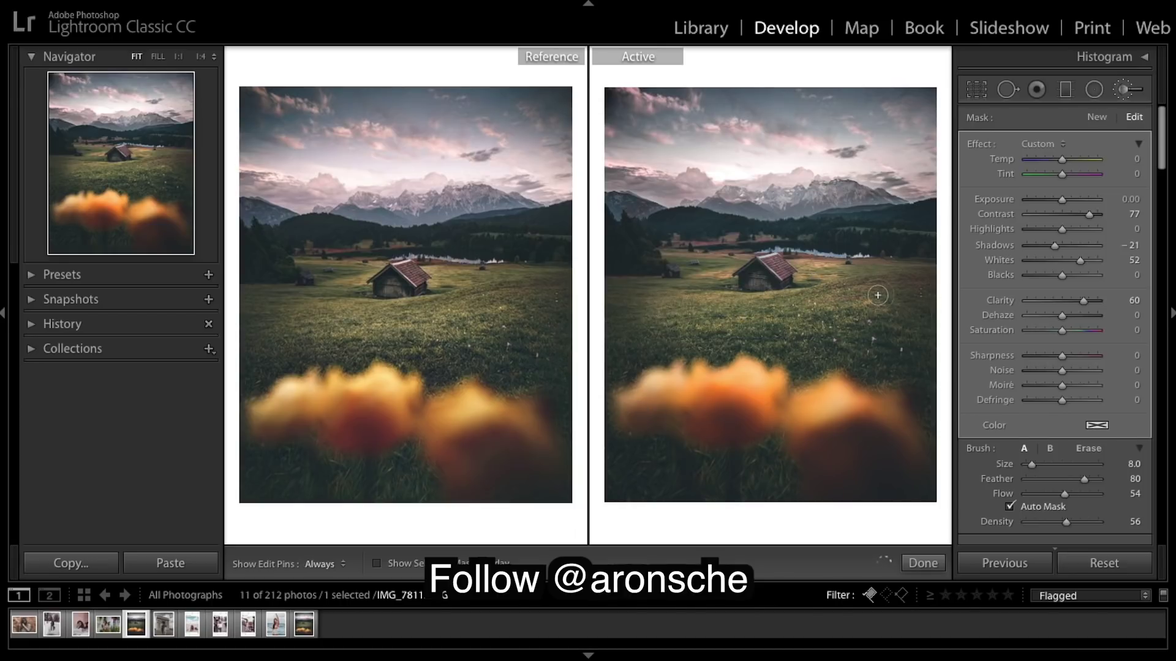
pyautogui.press('h')
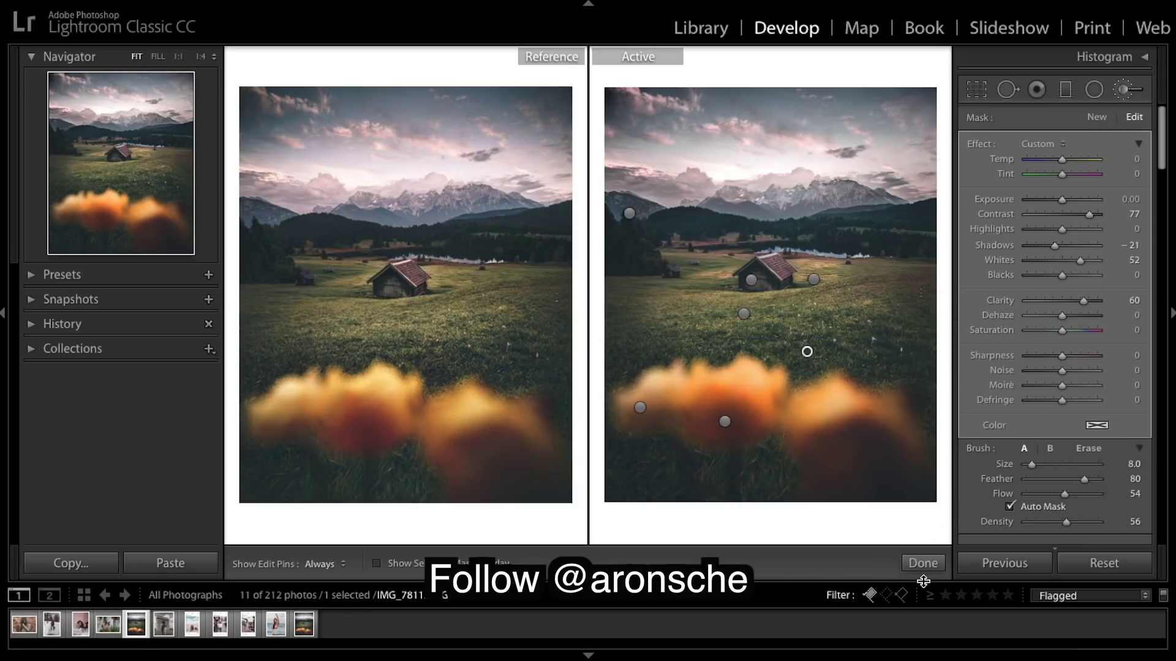
pyautogui.click(923, 563)
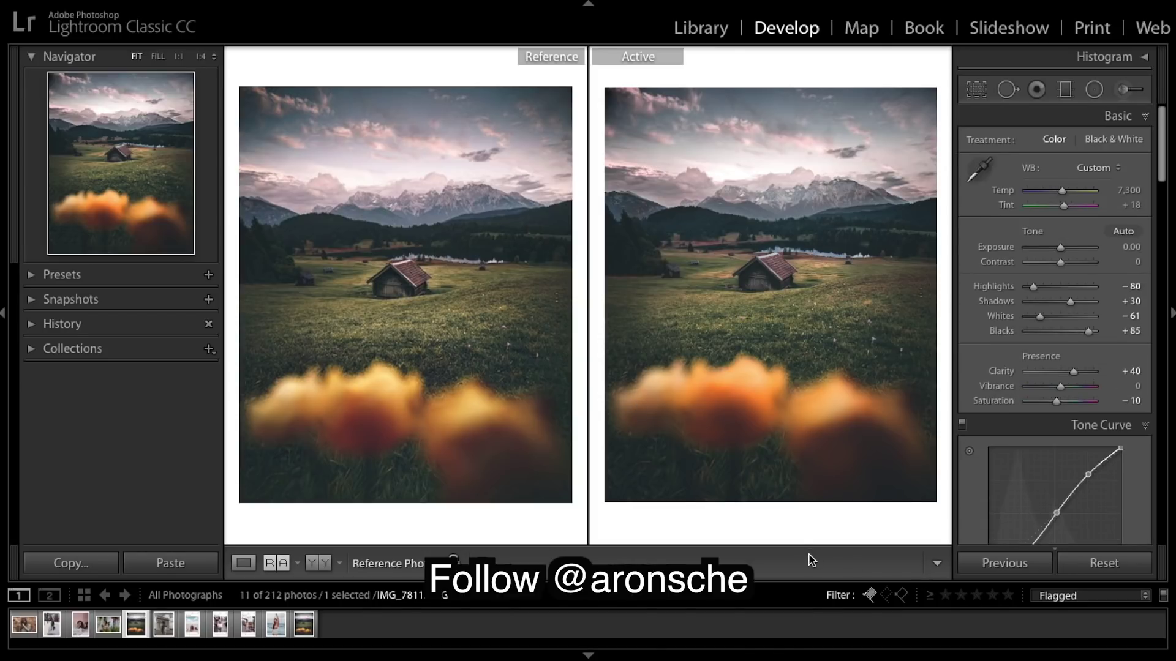
# Step: Compare the finished edit with the unedited version of the photo beside the reference image
pyautogui.press('\\')
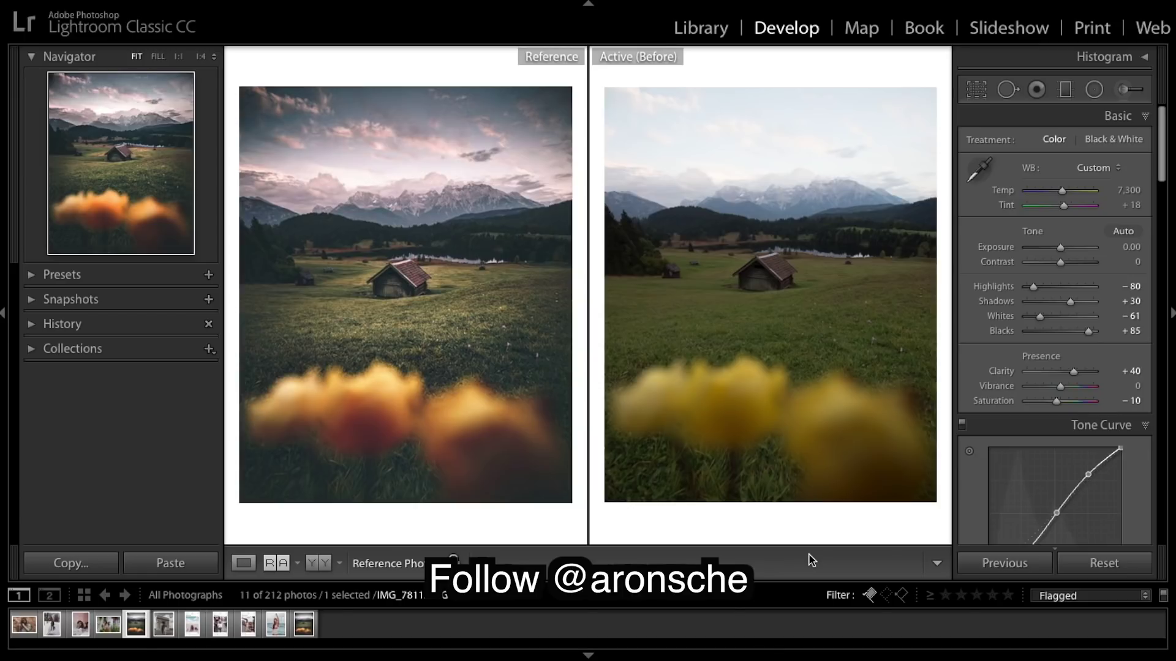
pyautogui.press('\\')
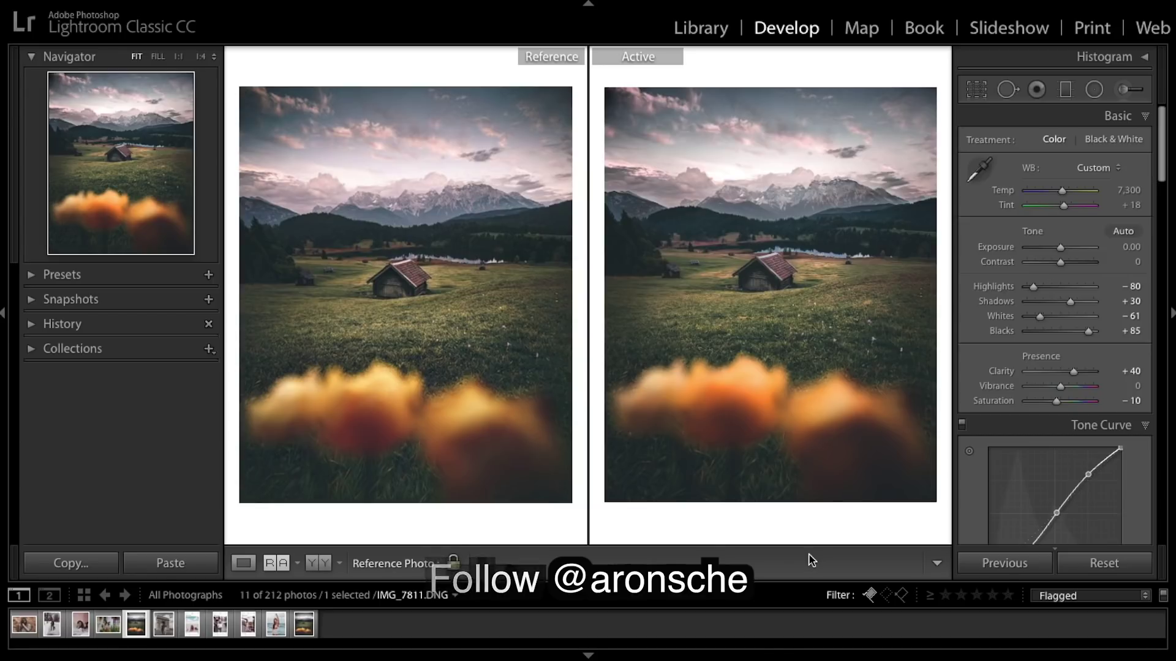
pyautogui.press('\\')
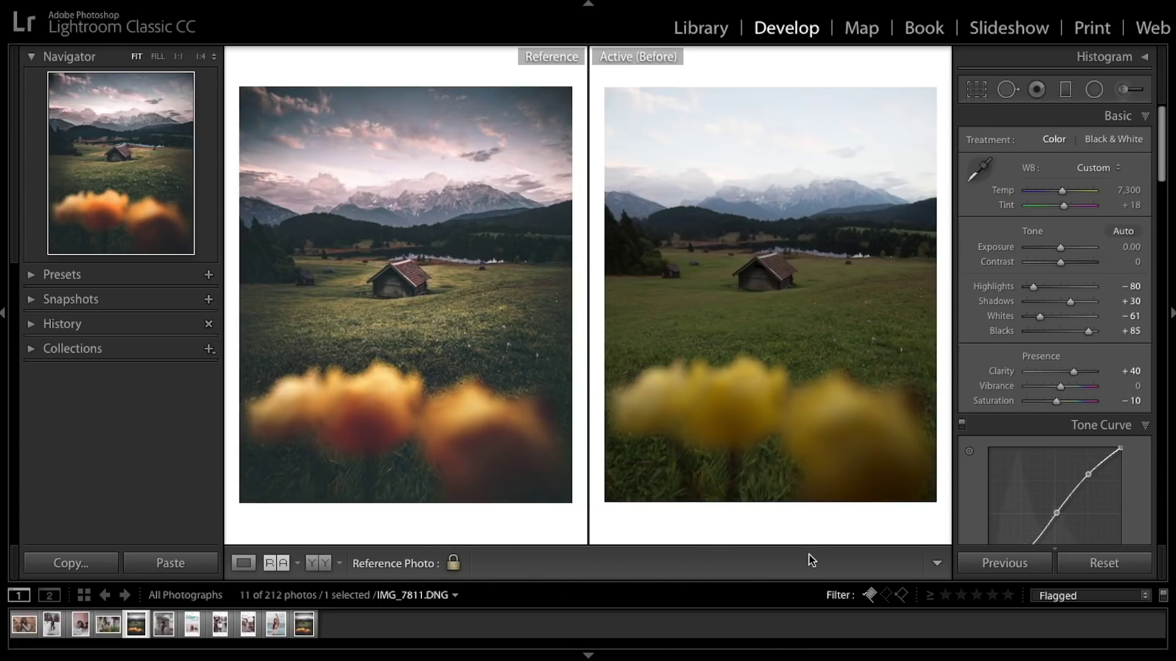
pyautogui.press('\\')
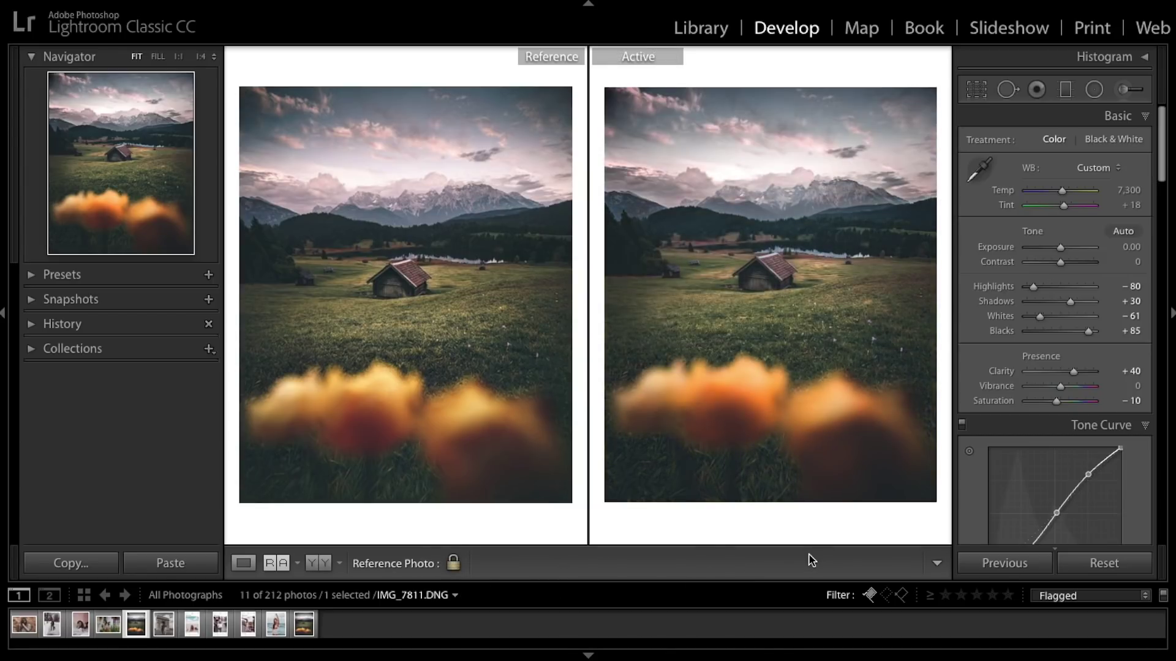